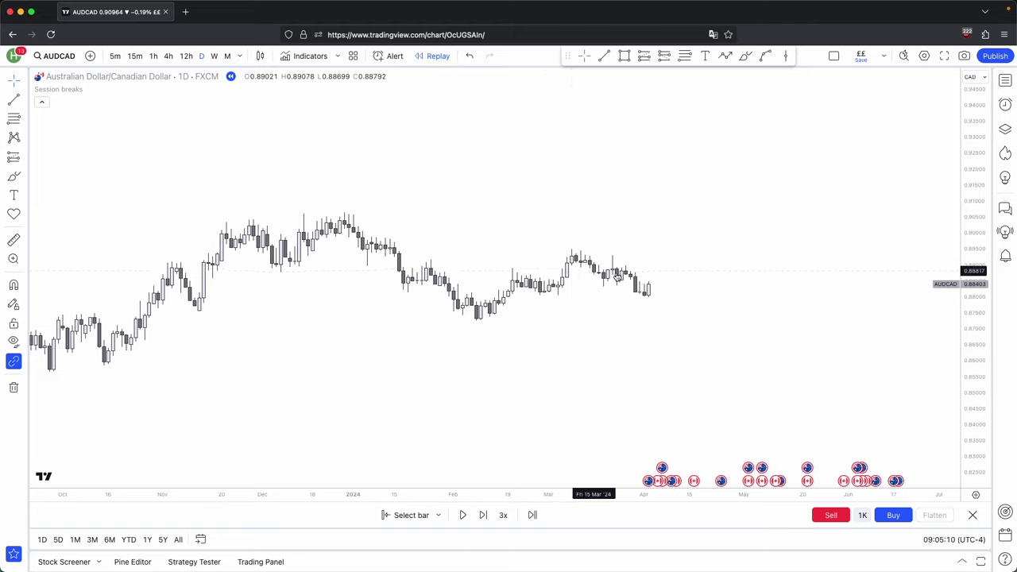
Step: Measure the time span on the daily chart from 7 February to 3 April 2024
{"action": "left_click_drag", "start_coordinate": [968, 338], "coordinate": [968, 179]}
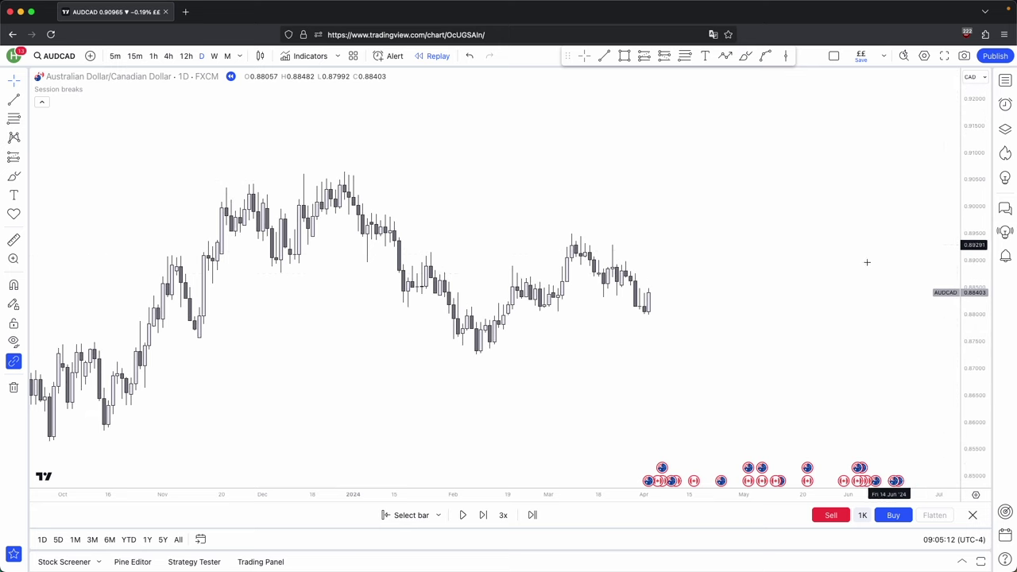
{"action": "scroll", "coordinate": [826, 277], "scroll_direction": "right", "scroll_amount": 2}
{"action": "scroll", "coordinate": [844, 282], "scroll_direction": "down", "scroll_amount": 1}
{"action": "left_click_drag", "start_coordinate": [968, 336], "coordinate": [953, 236]}
{"action": "scroll", "coordinate": [794, 310], "scroll_direction": "up", "scroll_amount": 1}
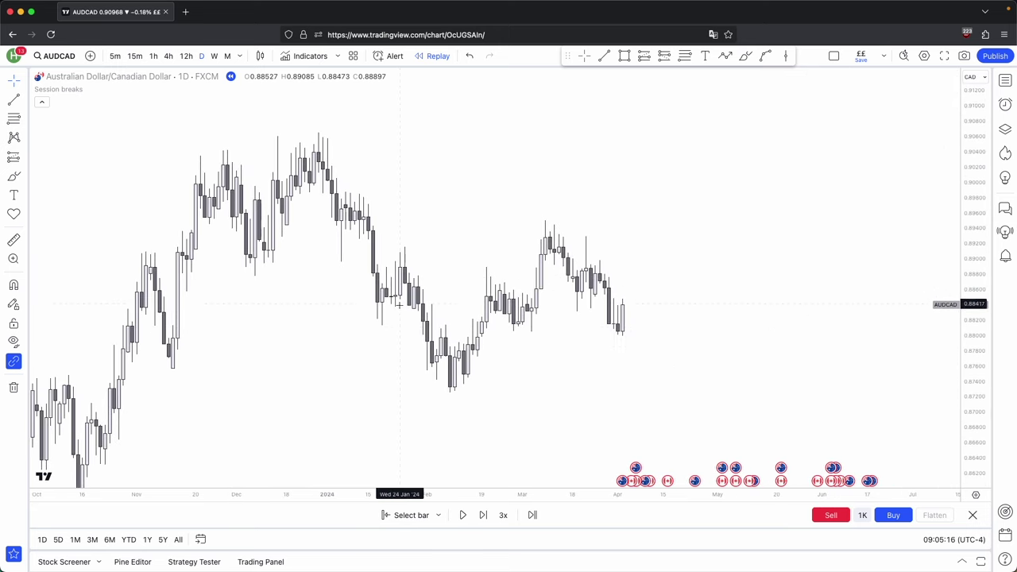
{"action": "left_click", "coordinate": [445, 188], "text": "shift"}
{"action": "left_click", "coordinate": [626, 188]}
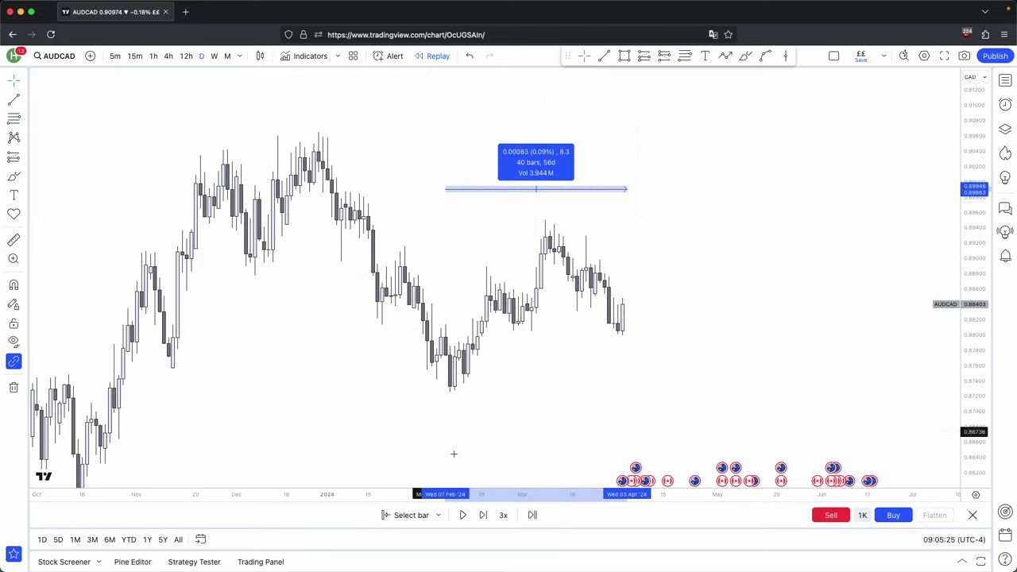
{"action": "left_click", "coordinate": [502, 116]}
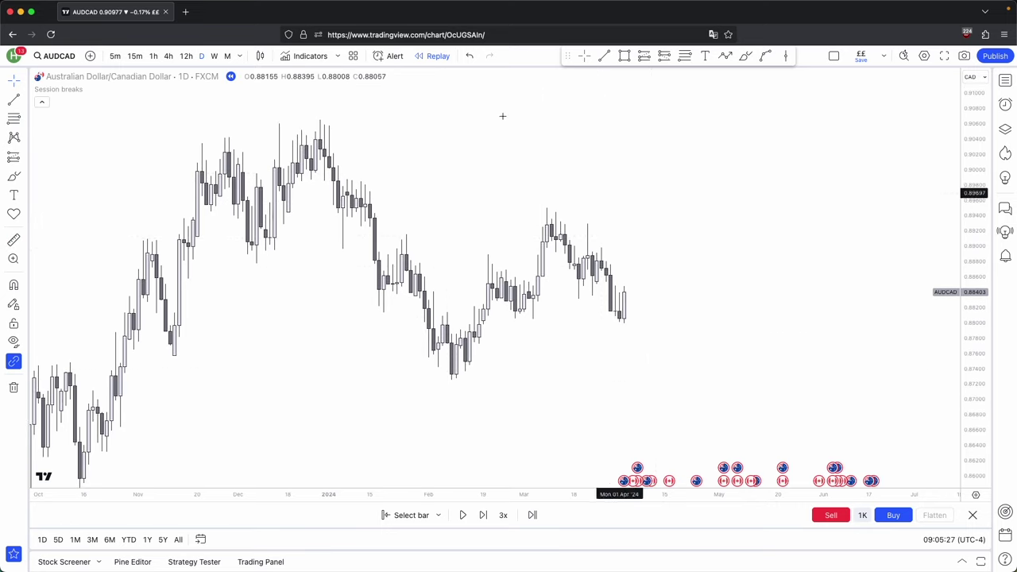
Step: On the weekly chart, draw a horizontal trend line from the mid-August 2023 low to the late-September candle that breaks below it
{"action": "left_click", "coordinate": [214, 57]}
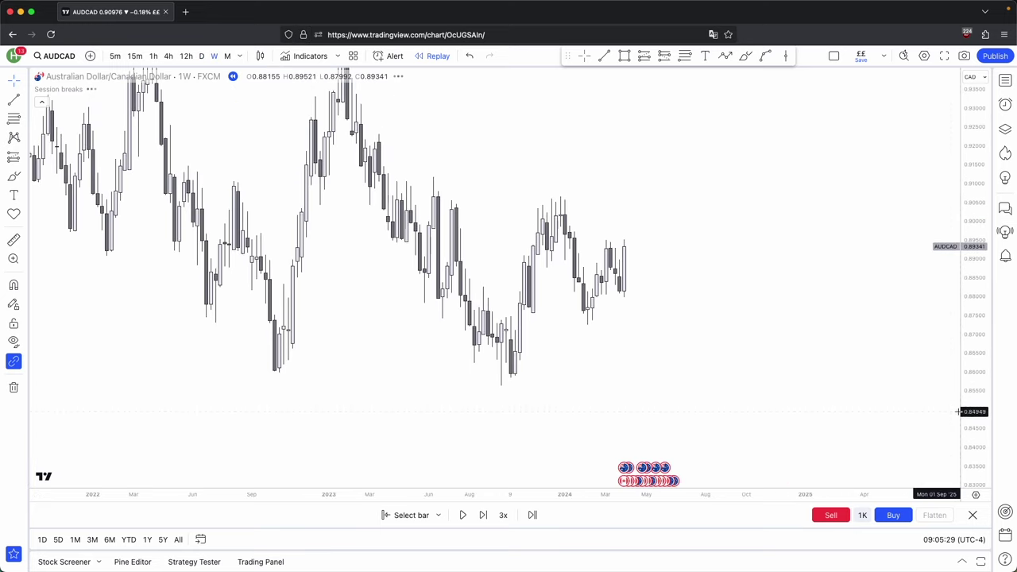
{"action": "scroll", "coordinate": [814, 347], "scroll_direction": "up", "scroll_amount": 2}
{"action": "left_click_drag", "start_coordinate": [496, 359], "coordinate": [616, 347]}
{"action": "scroll", "coordinate": [611, 348], "scroll_direction": "up", "scroll_amount": 2}
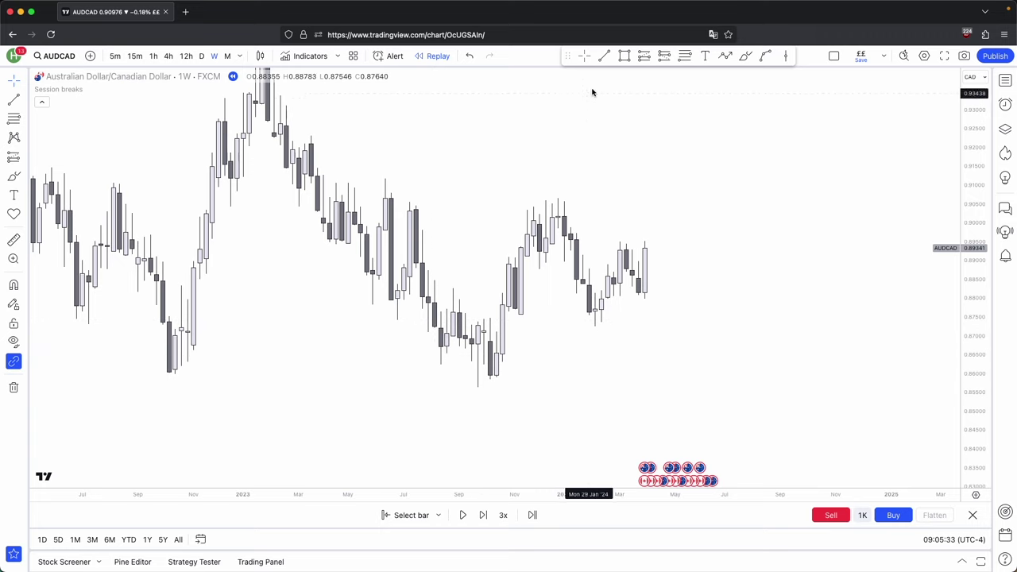
{"action": "left_click", "coordinate": [604, 55]}
{"action": "key", "text": "super"}
{"action": "left_click", "coordinate": [477, 365]}
{"action": "left_click_drag", "start_coordinate": [502, 374], "coordinate": [471, 375]}
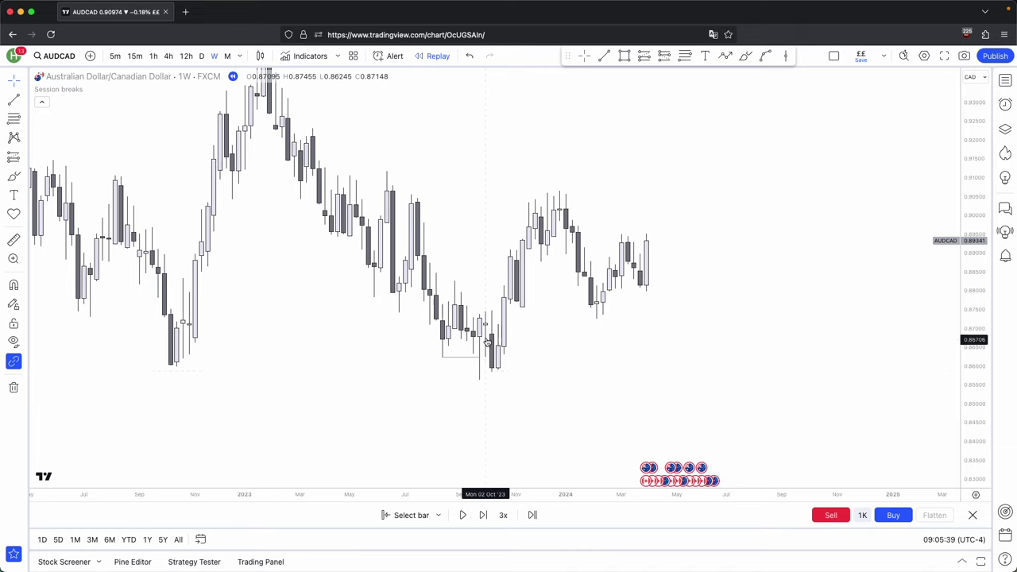
Step: Draw a horizontal trend line at the late-August 2023 swing high, about 0.88266, from 28 August to 30 October 2023
{"action": "left_click", "coordinate": [604, 55]}
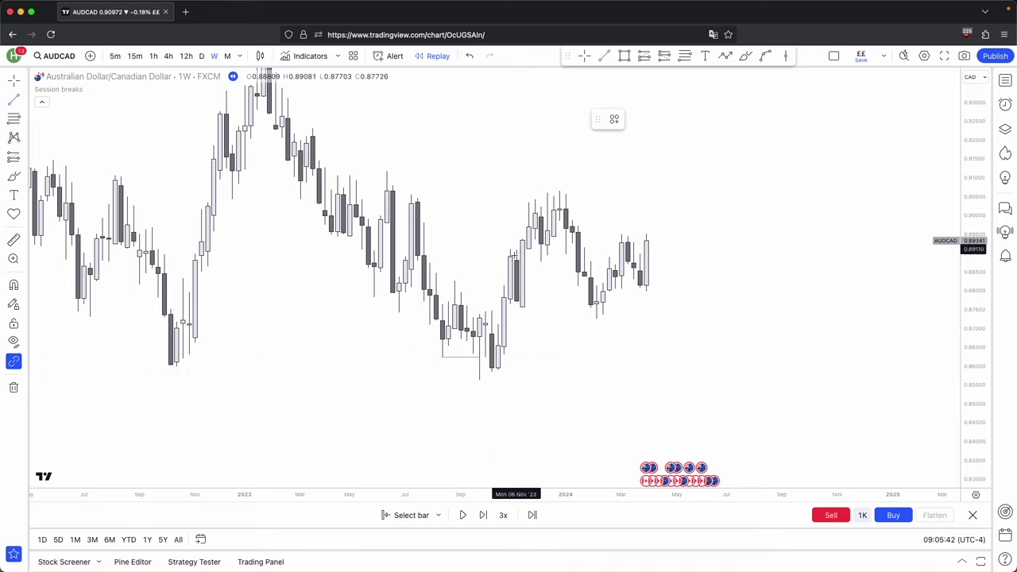
{"action": "left_click", "coordinate": [502, 311]}
{"action": "left_click", "coordinate": [455, 281]}
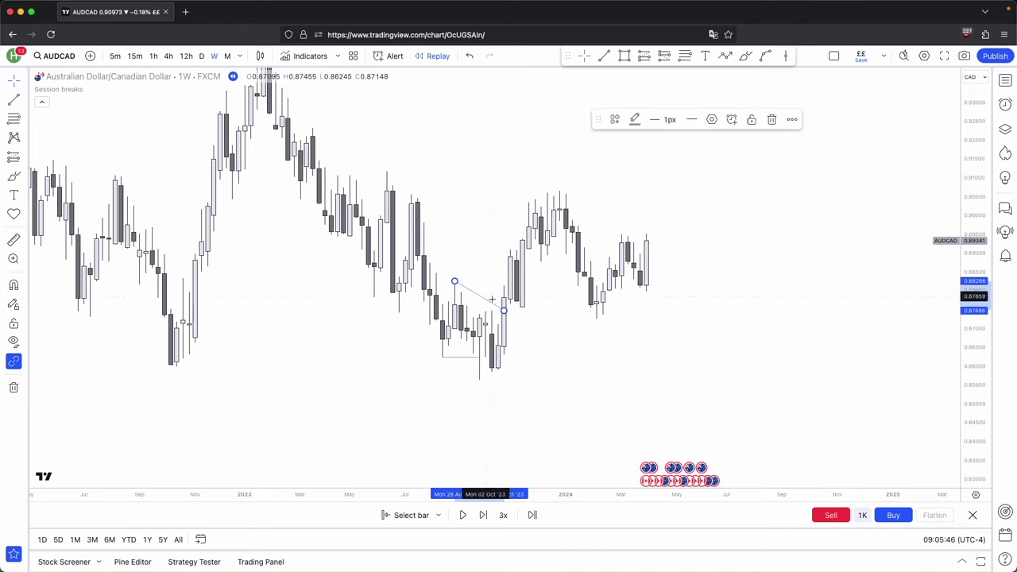
{"action": "left_click_drag", "start_coordinate": [504, 311], "coordinate": [508, 281]}
{"action": "left_click", "coordinate": [540, 316]}
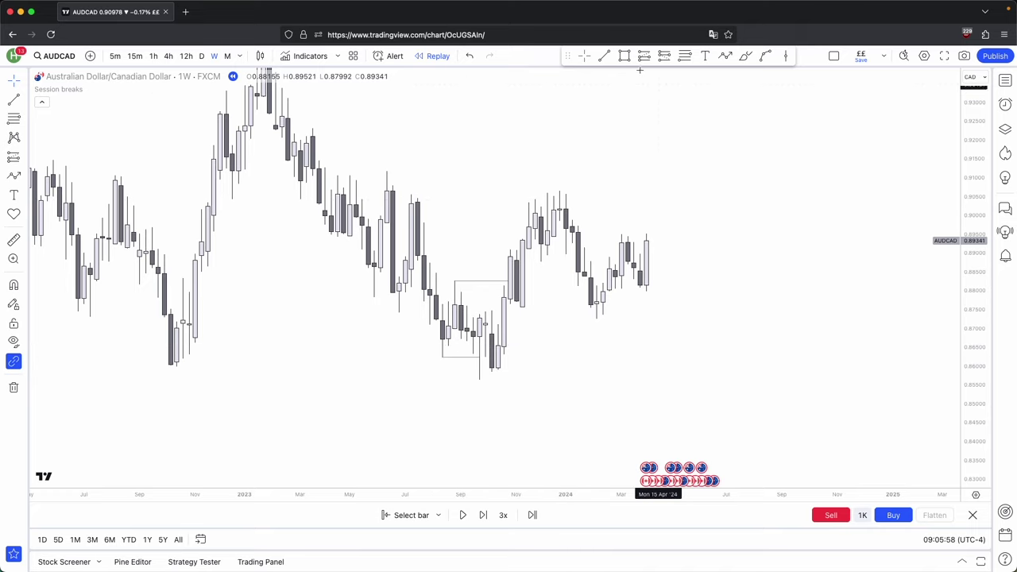
Step: Draw a projected path from the February 2024 low through the March high and the April low up to about 0.9200
{"action": "left_click", "coordinate": [729, 57]}
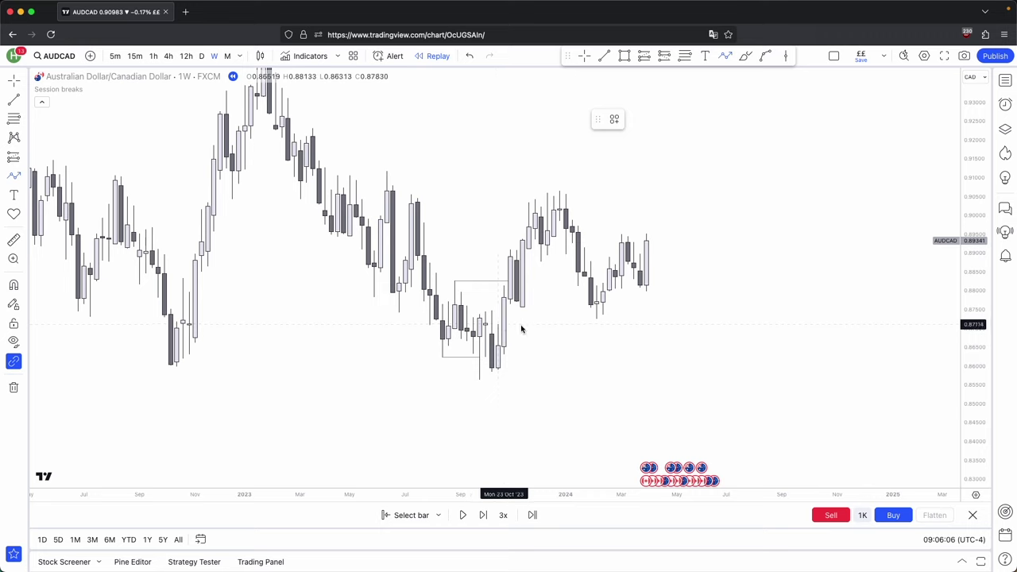
{"action": "left_click", "coordinate": [584, 312]}
{"action": "left_click", "coordinate": [628, 241]}
{"action": "left_click", "coordinate": [645, 286]}
{"action": "double_click", "coordinate": [701, 140]}
{"action": "left_click_drag", "start_coordinate": [705, 203], "coordinate": [691, 216]}
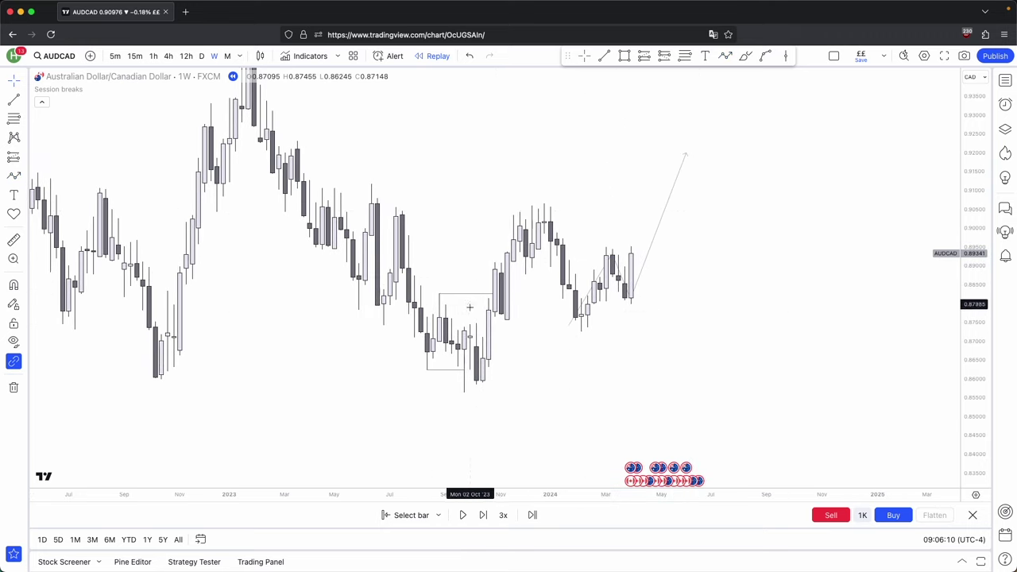
Step: Delete the August 2023 swing-high line together with the projected path, and return to the daily chart
{"action": "left_click_drag", "start_coordinate": [737, 323], "coordinate": [464, 197]}
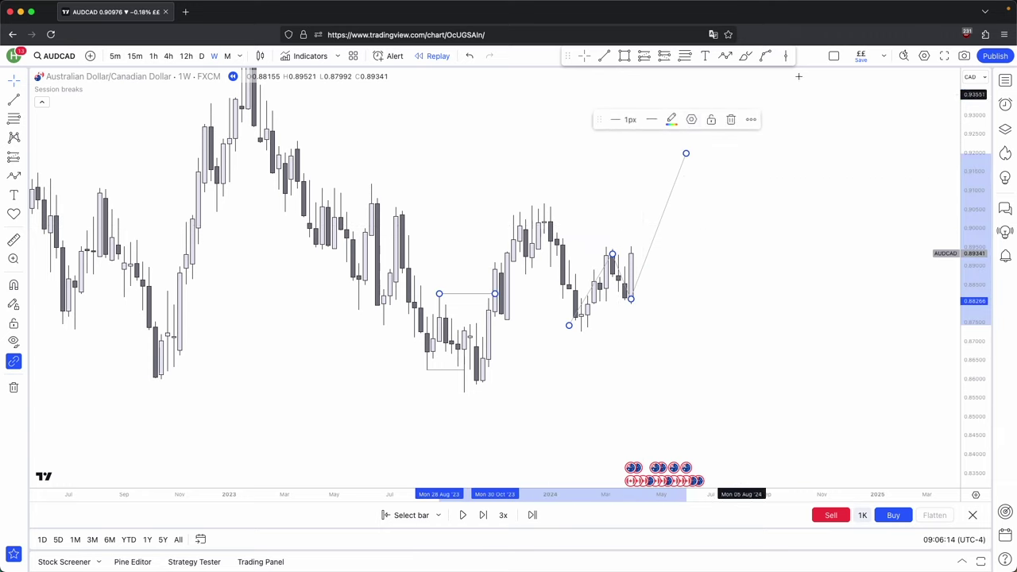
{"action": "left_click", "coordinate": [730, 119]}
{"action": "left_click", "coordinate": [202, 56]}
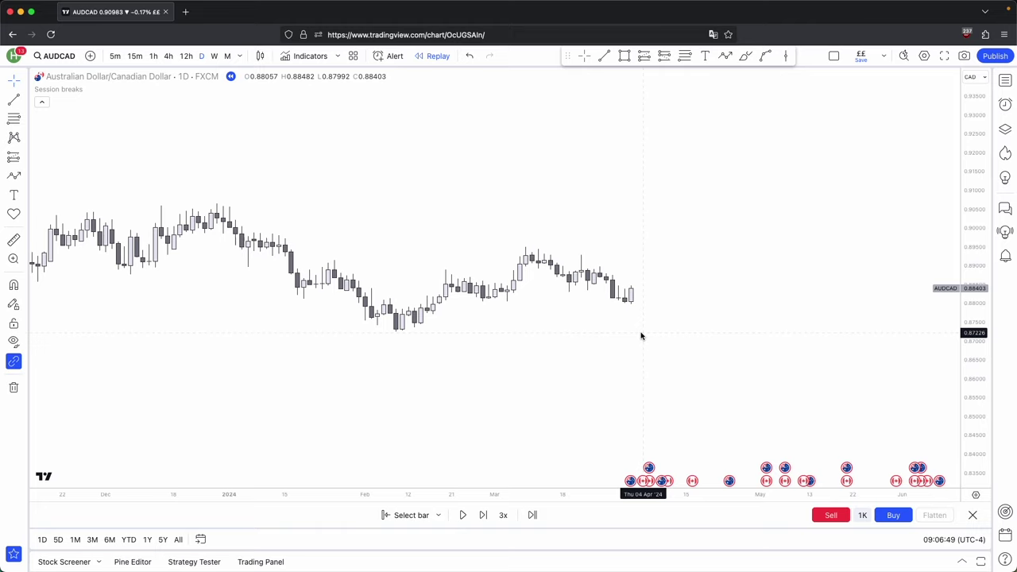
Step: Mark the February 2024 lows with a rectangle from about 30 January to 26 February, and delete that rectangle
{"action": "scroll", "coordinate": [641, 336], "scroll_direction": "down", "scroll_amount": 5}
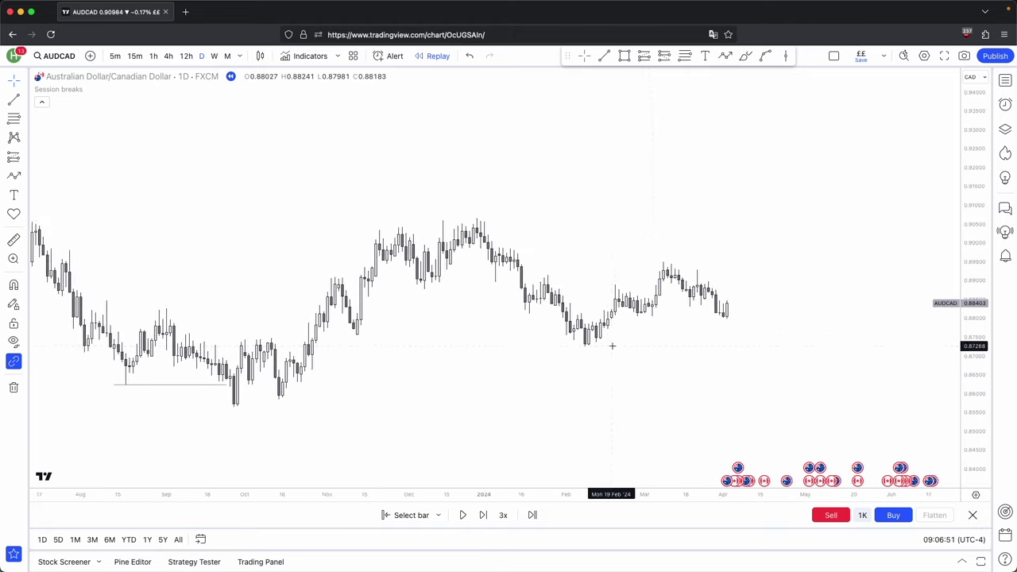
{"action": "left_click_drag", "start_coordinate": [547, 369], "coordinate": [515, 363]}
{"action": "scroll", "coordinate": [515, 363], "scroll_direction": "up", "scroll_amount": 1}
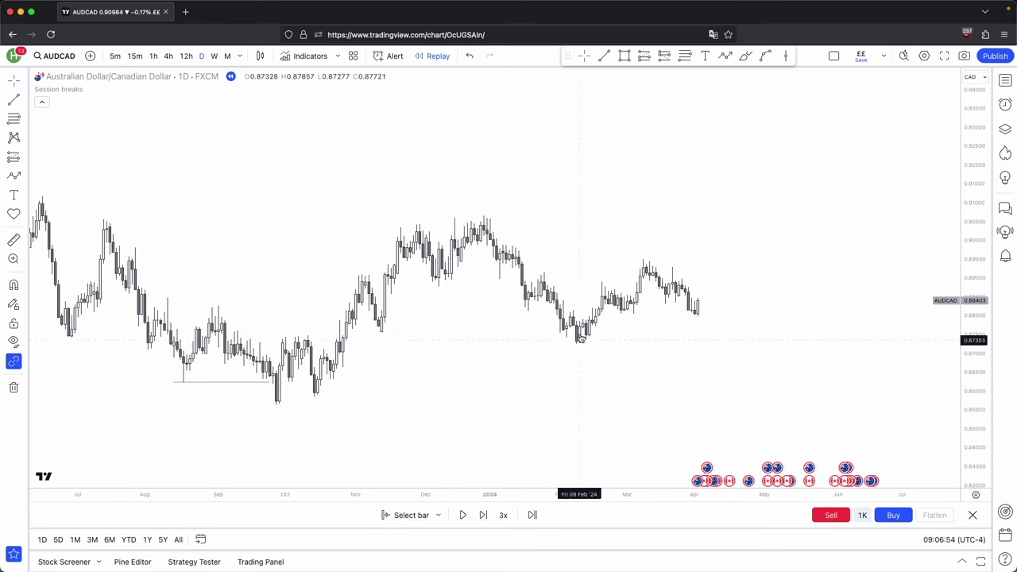
{"action": "left_click", "coordinate": [625, 56]}
{"action": "left_click", "coordinate": [615, 352]}
{"action": "left_click", "coordinate": [554, 317]}
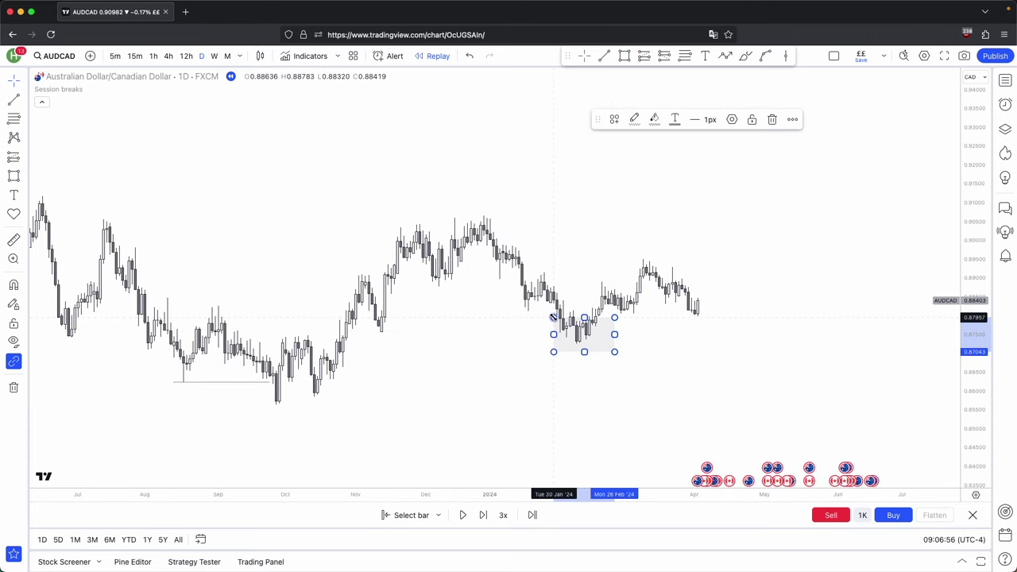
{"action": "left_click", "coordinate": [771, 119]}
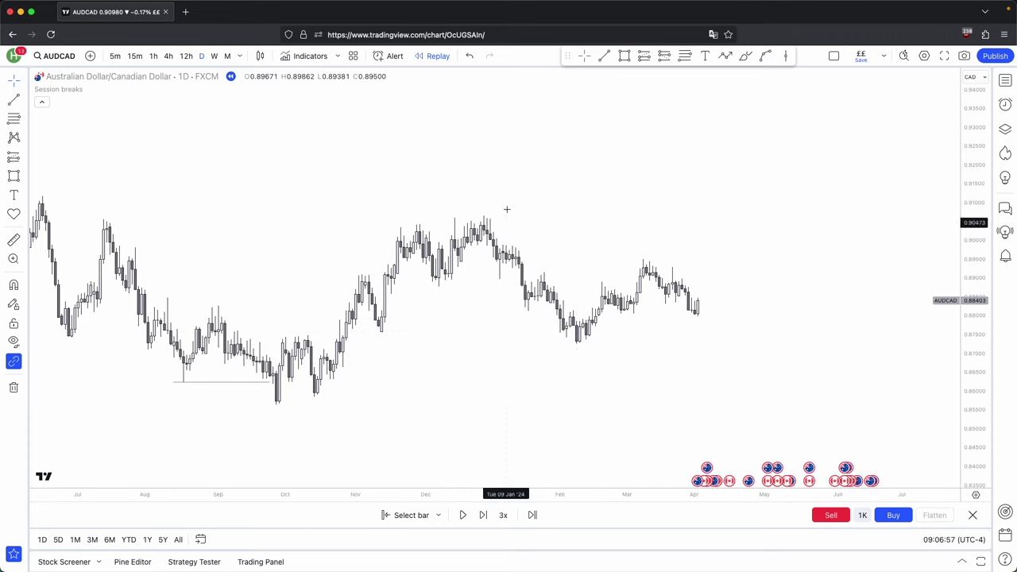
Step: Mark the weekly zone from October 2023 to April 2024 with a rectangle between about 0.8711 and 0.8765, and return to the daily chart
{"action": "left_click", "coordinate": [214, 55]}
{"action": "mouse_move", "coordinate": [478, 329]}
{"action": "left_mouse_down"}
{"action": "mouse_move", "coordinate": [488, 350]}
{"action": "mouse_move", "coordinate": [597, 349]}
{"action": "mouse_move", "coordinate": [636, 373]}
{"action": "left_mouse_up"}
{"action": "scroll", "coordinate": [635, 373], "scroll_direction": "up", "scroll_amount": 2}
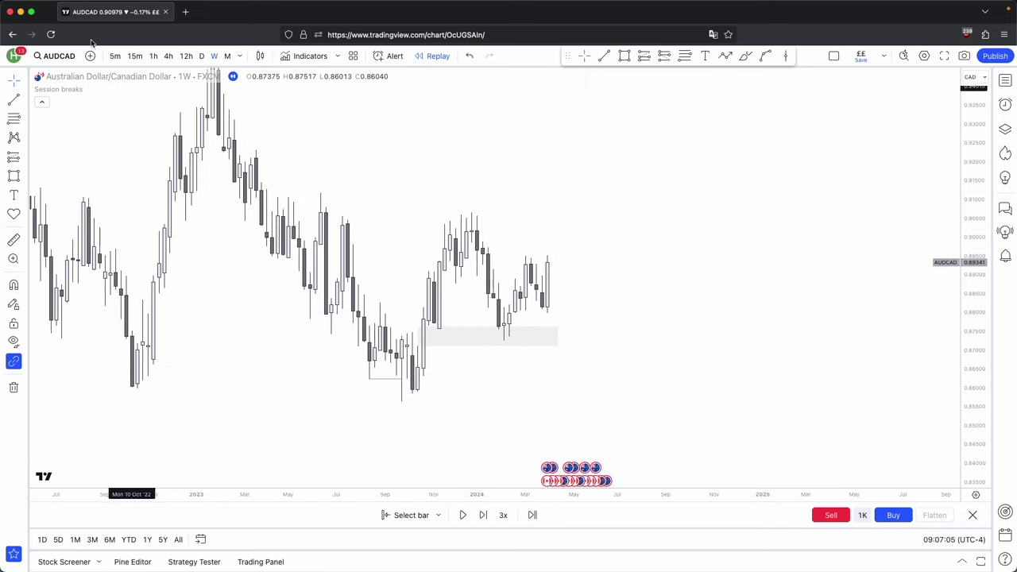
{"action": "left_click", "coordinate": [200, 55]}
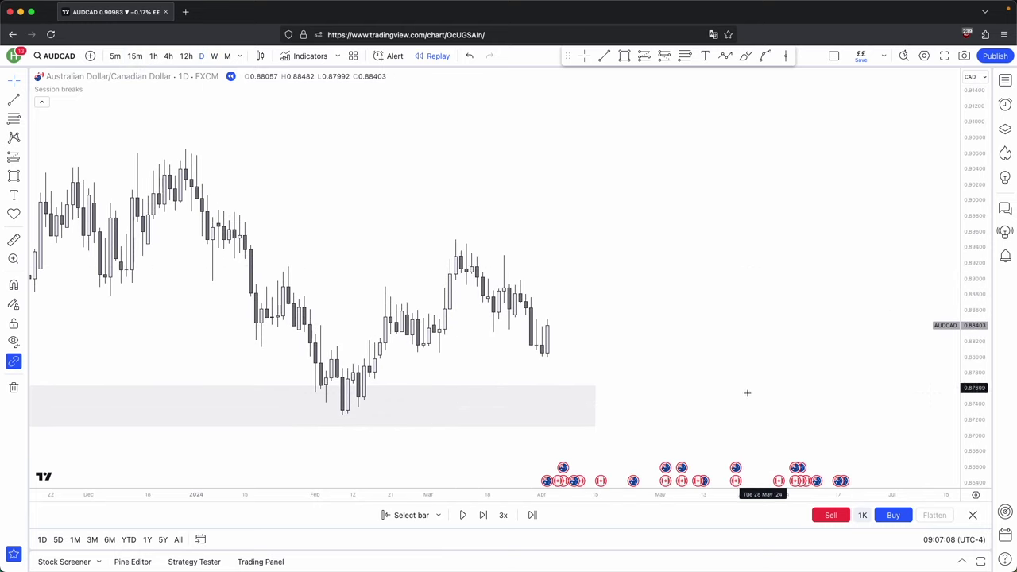
Step: Measure the time span on the daily chart from 30 November 2023 to 7 February 2024
{"action": "scroll", "coordinate": [398, 345], "scroll_direction": "up", "scroll_amount": 3}
{"action": "scroll", "coordinate": [492, 342], "scroll_direction": "left", "scroll_amount": 3}
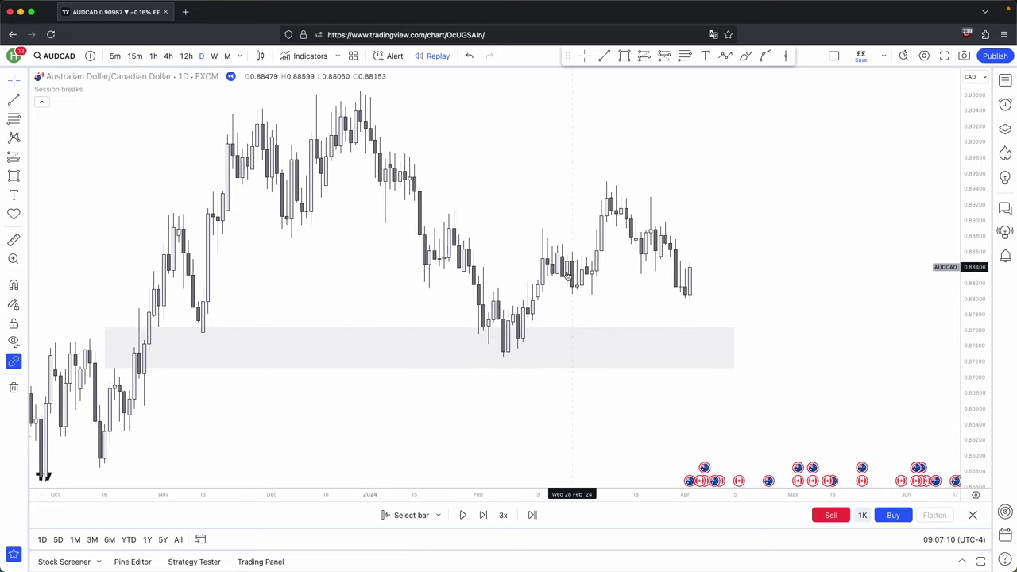
{"action": "scroll", "coordinate": [545, 262], "scroll_direction": "left", "scroll_amount": 3}
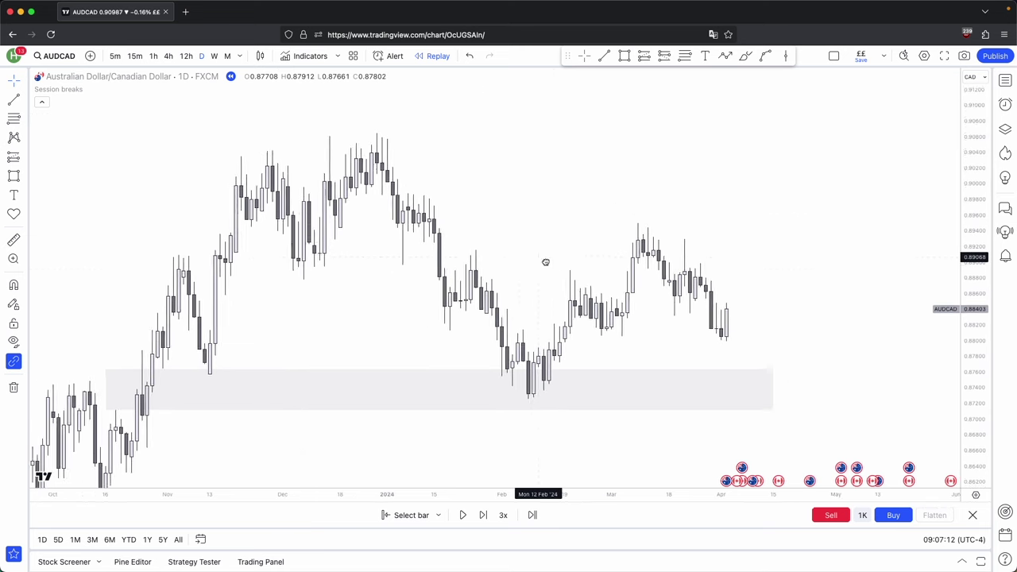
{"action": "left_click", "coordinate": [293, 117], "text": "shift"}
{"action": "left_click", "coordinate": [539, 130]}
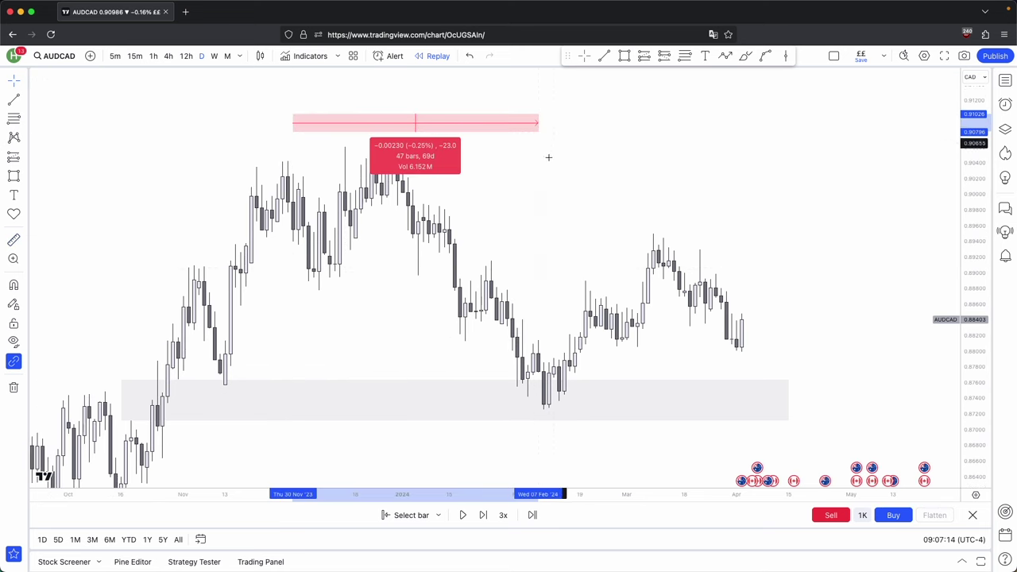
{"action": "left_click", "coordinate": [511, 222]}
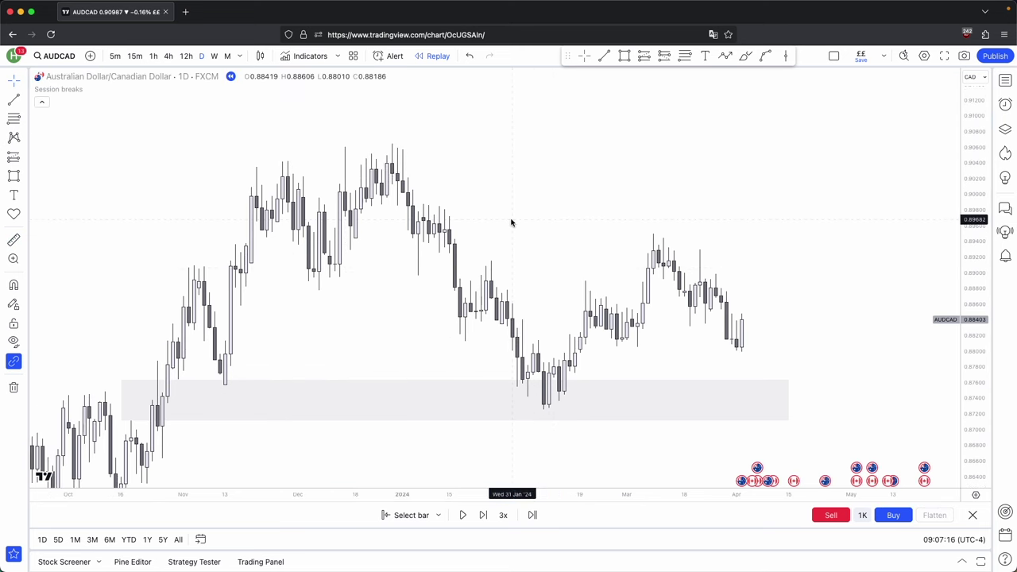
Step: Draw a horizontal trend line from the 7 February 2024 swing high to the mid-February candle that breaks above it
{"action": "scroll", "coordinate": [527, 282], "scroll_direction": "right", "scroll_amount": 3}
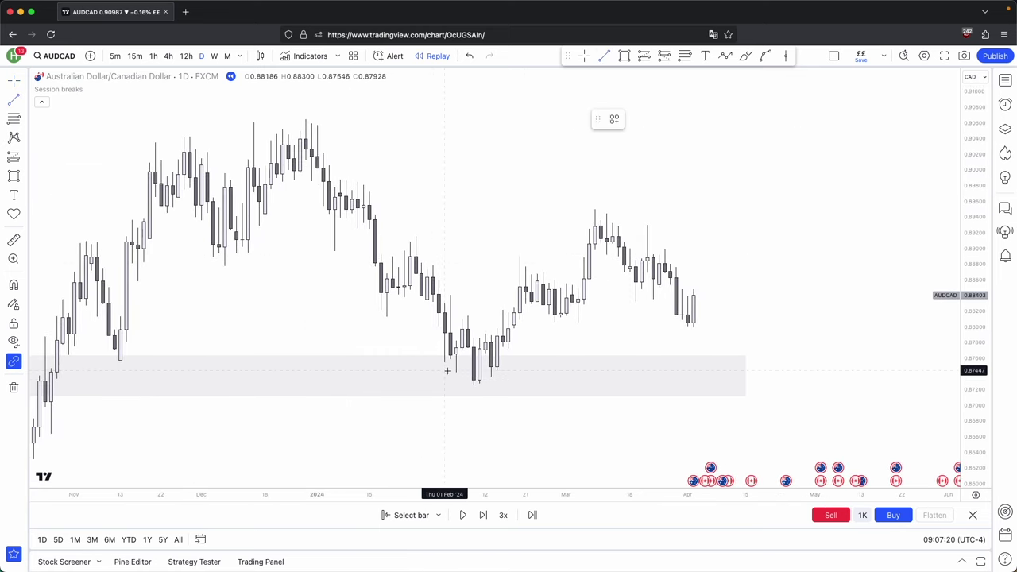
{"action": "scroll", "coordinate": [452, 378], "scroll_direction": "right", "scroll_amount": 1}
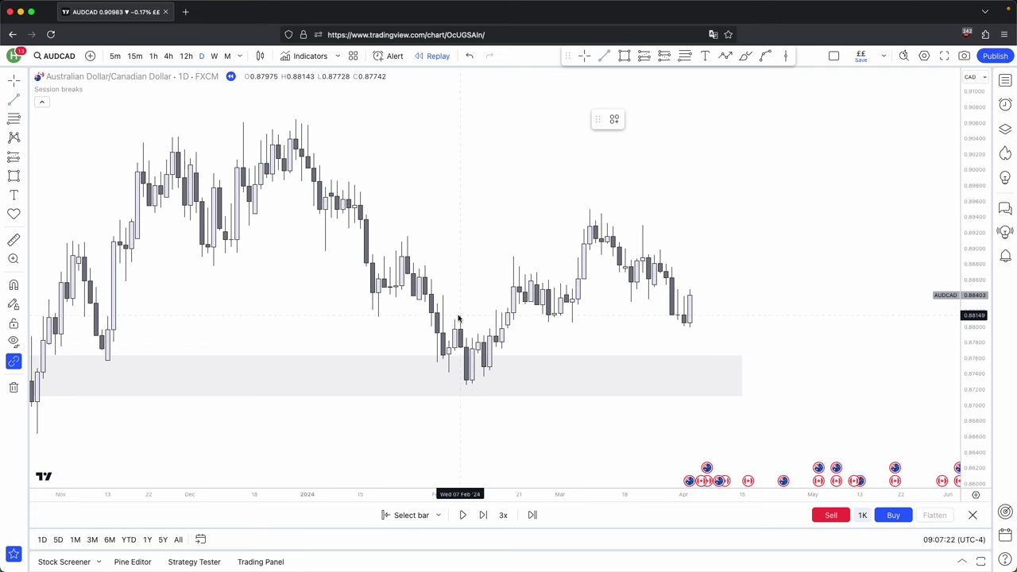
{"action": "left_click", "coordinate": [503, 316]}
{"action": "left_click_drag", "start_coordinate": [965, 365], "coordinate": [961, 309]}
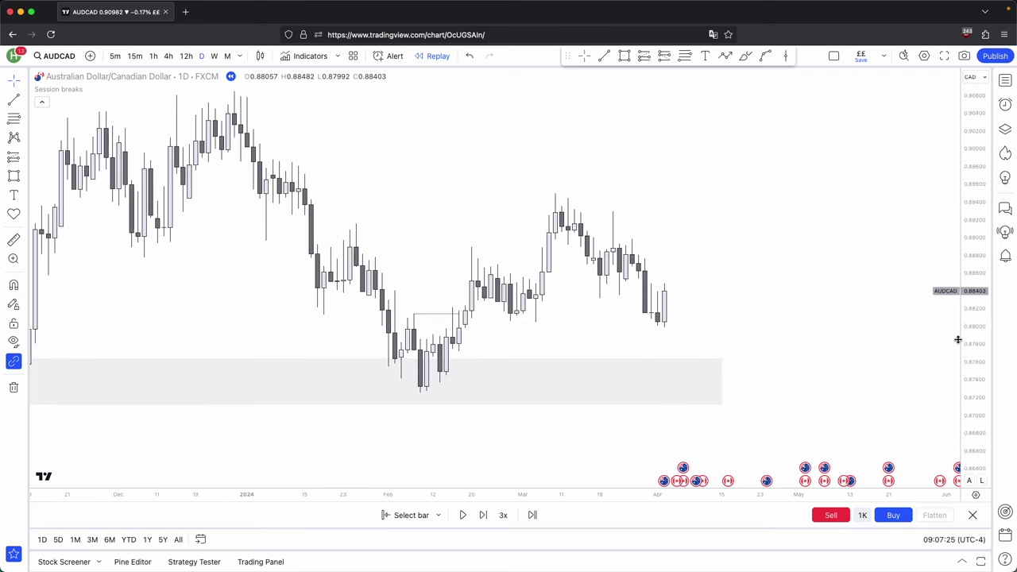
{"action": "left_click_drag", "start_coordinate": [459, 298], "coordinate": [466, 299]}
{"action": "left_click", "coordinate": [488, 313]}
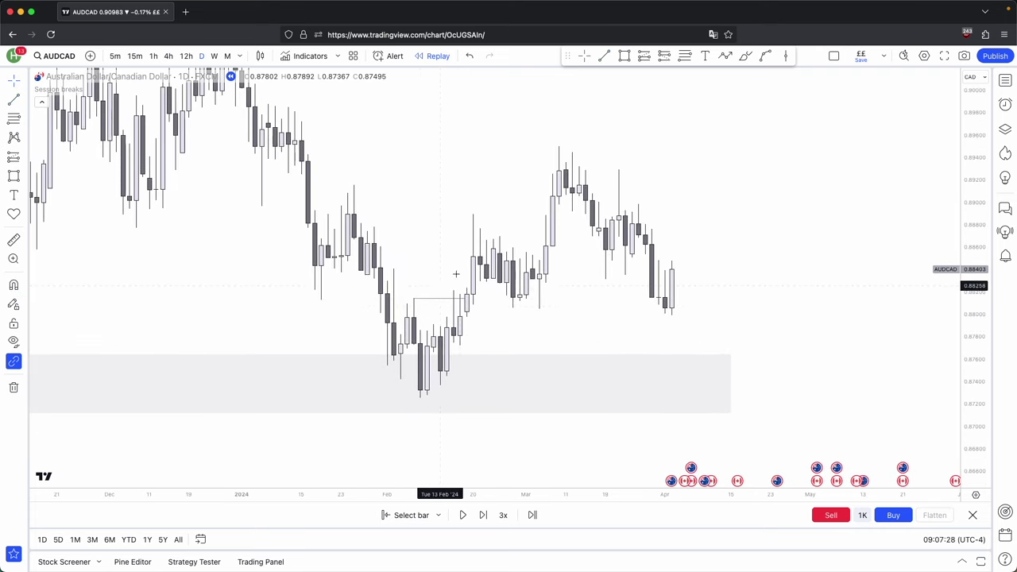
Step: Draw a second short horizontal trend line at the mid-February 2024 high, just above the first swing-high line
{"action": "left_click", "coordinate": [600, 58]}
{"action": "left_click", "coordinate": [470, 290]}
{"action": "left_click", "coordinate": [501, 308]}
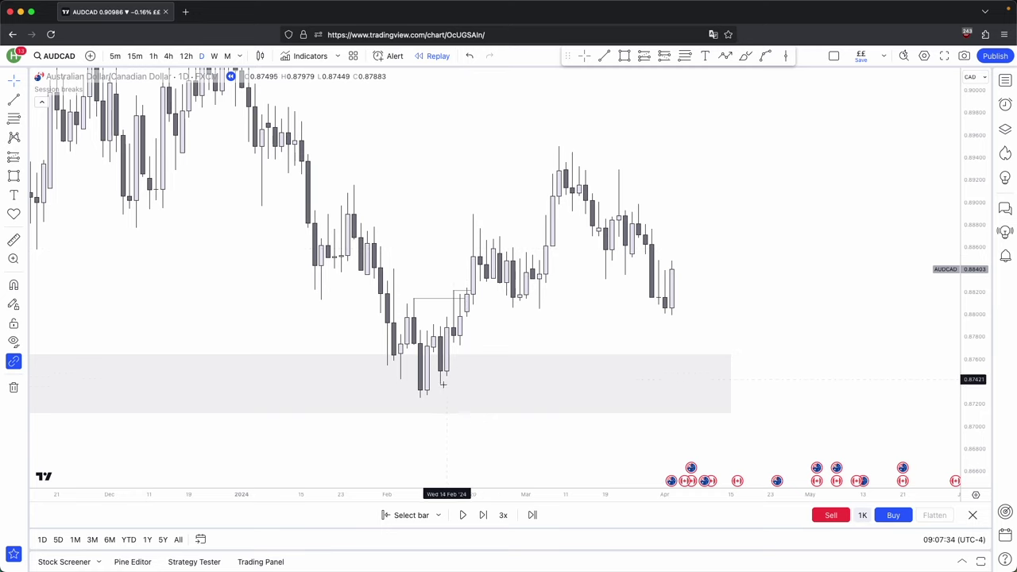
Step: Draw three horizontal trend lines at the successive rising February 2024 swing lows, each extended to about the end of February
{"action": "left_click", "coordinate": [604, 56]}
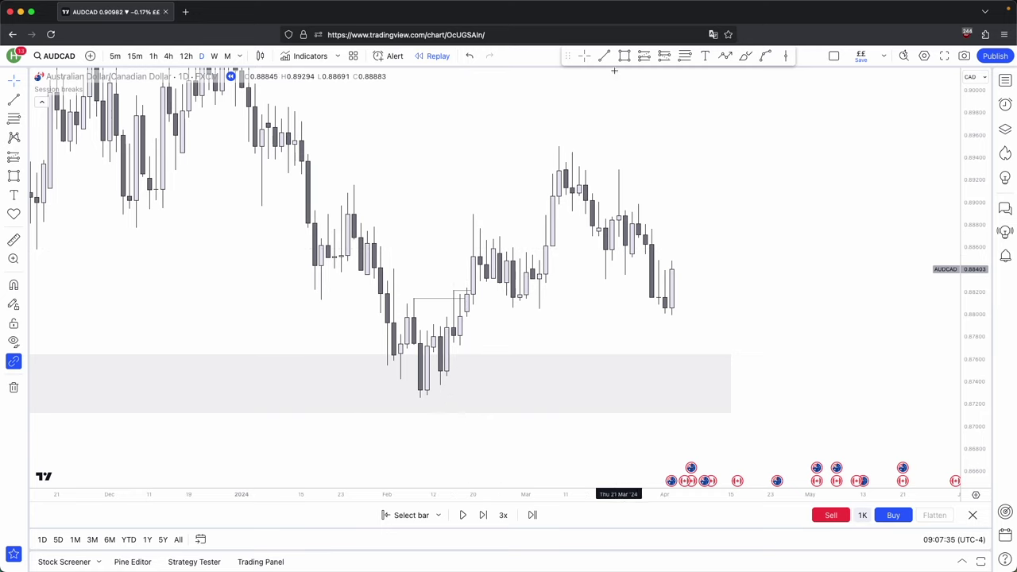
{"action": "left_click", "coordinate": [420, 397]}
{"action": "left_click", "coordinate": [514, 397]}
{"action": "left_click", "coordinate": [605, 55]}
{"action": "left_click", "coordinate": [440, 384]}
{"action": "left_click", "coordinate": [519, 384]}
{"action": "left_click", "coordinate": [605, 56]}
{"action": "left_click", "coordinate": [459, 347]}
{"action": "left_click", "coordinate": [459, 356]}
{"action": "left_click", "coordinate": [505, 344]}
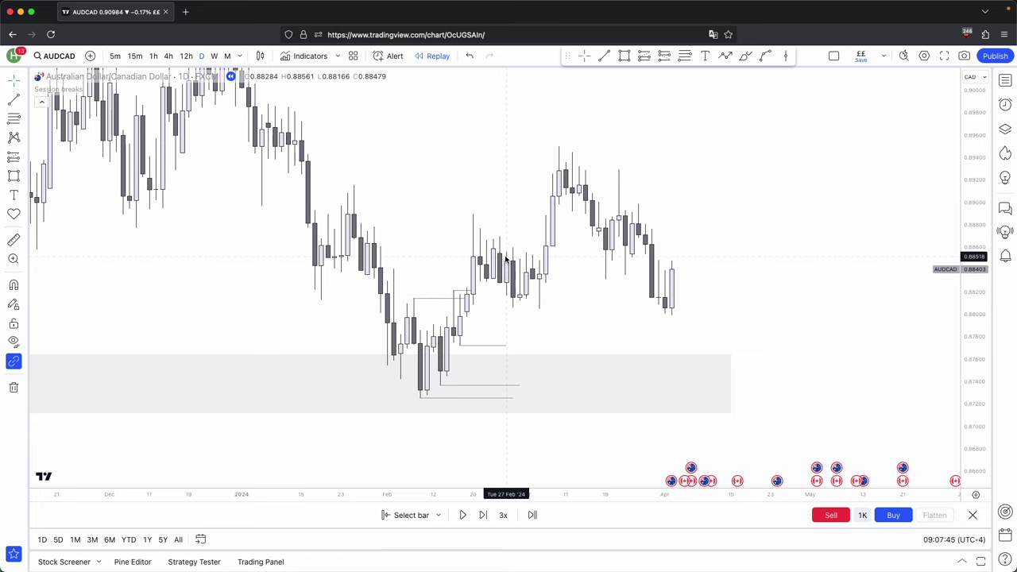
Step: Delete the three swing-low lines and the two swing-high lines around February 2024, keeping the shaded zone
{"action": "scroll", "coordinate": [505, 258], "scroll_direction": "down", "scroll_amount": 3}
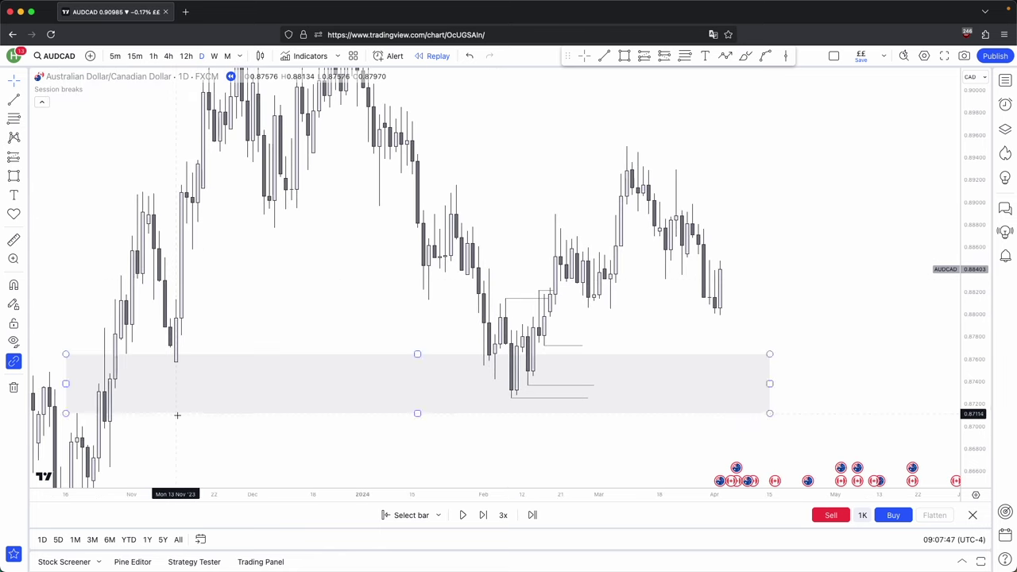
{"action": "scroll", "coordinate": [604, 209], "scroll_direction": "down", "scroll_amount": 1}
{"action": "left_click", "coordinate": [143, 382]}
{"action": "left_click", "coordinate": [619, 398]}
{"action": "left_click", "coordinate": [772, 119]}
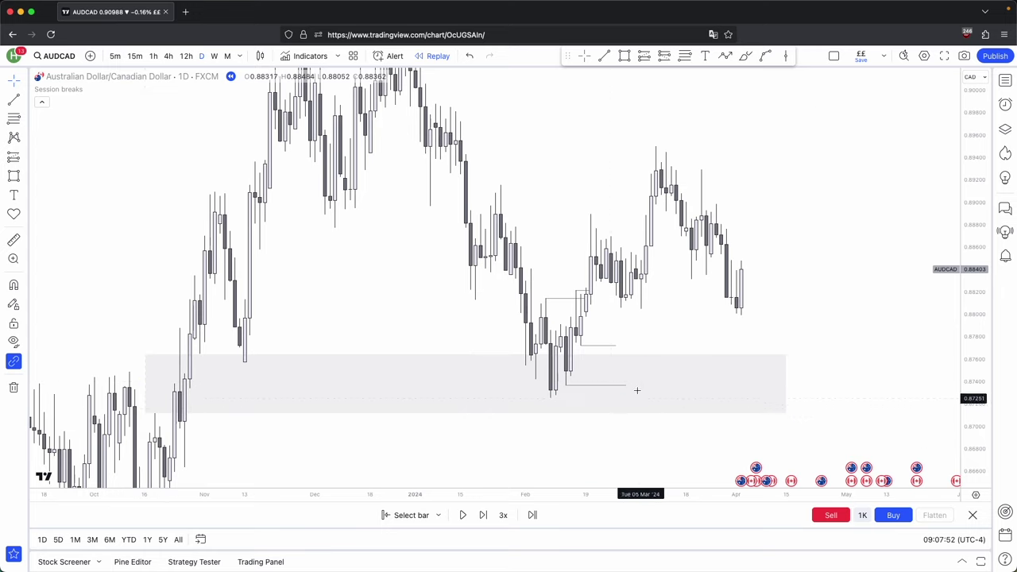
{"action": "left_click", "coordinate": [623, 385]}
{"action": "left_click", "coordinate": [771, 119]}
{"action": "left_click", "coordinate": [612, 345]}
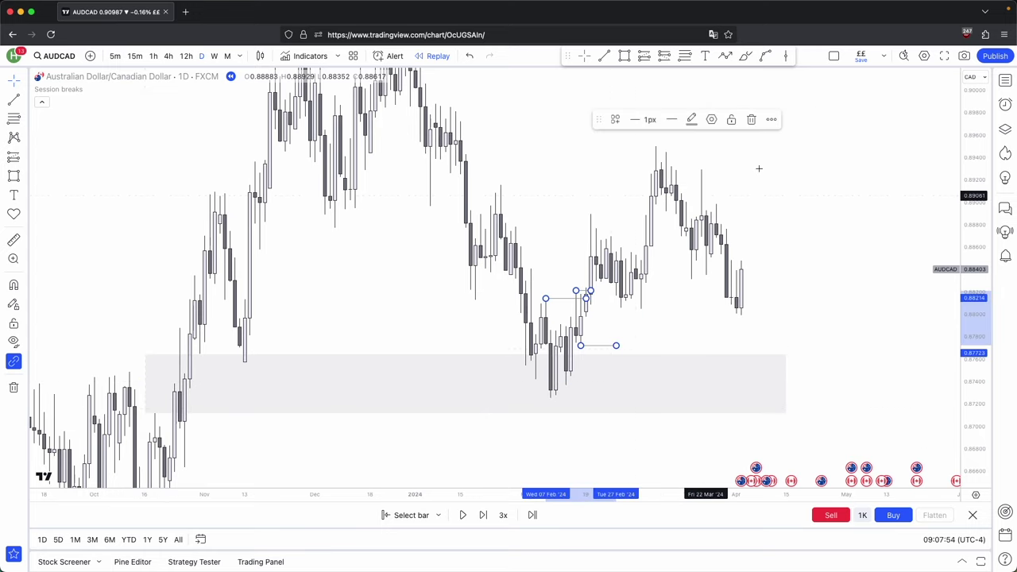
{"action": "left_click", "coordinate": [754, 121]}
{"action": "scroll", "coordinate": [775, 223], "scroll_direction": "right", "scroll_amount": 5}
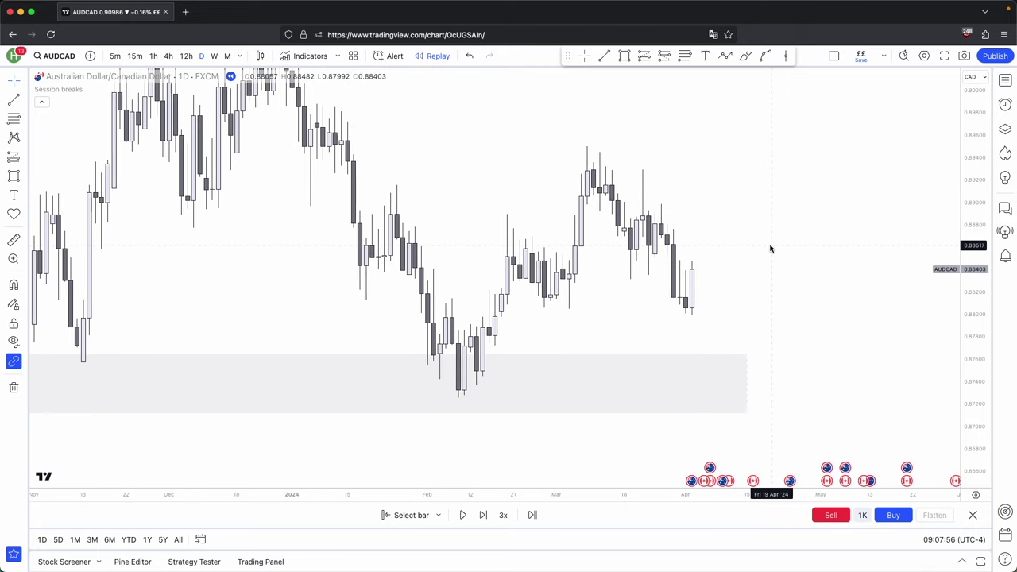
Step: Draw a horizontal trend line from the 5 March 2024 swing low to about 8 April 2024
{"action": "scroll", "coordinate": [730, 255], "scroll_direction": "right", "scroll_amount": 2}
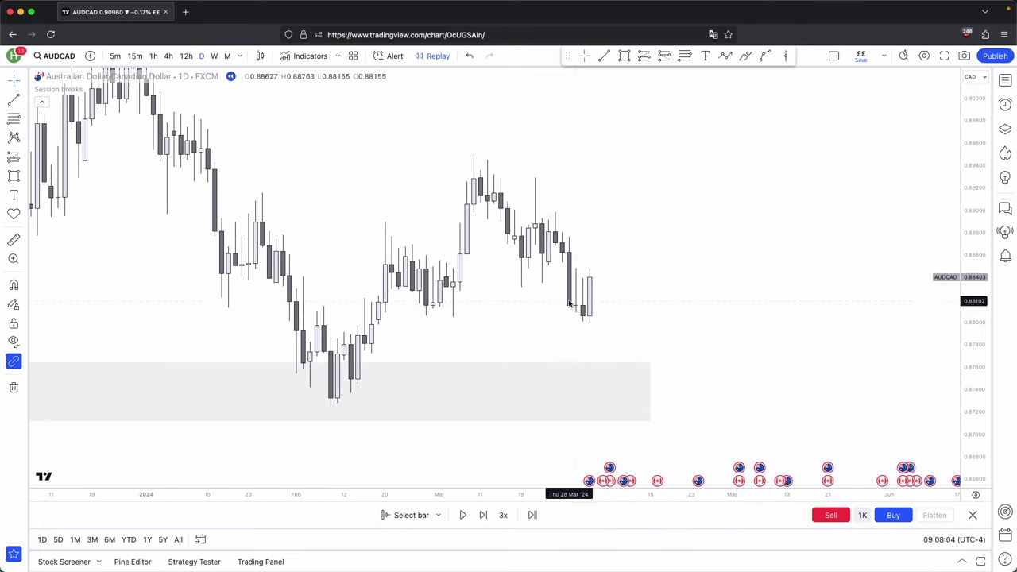
{"action": "left_click_drag", "start_coordinate": [636, 220], "coordinate": [612, 235]}
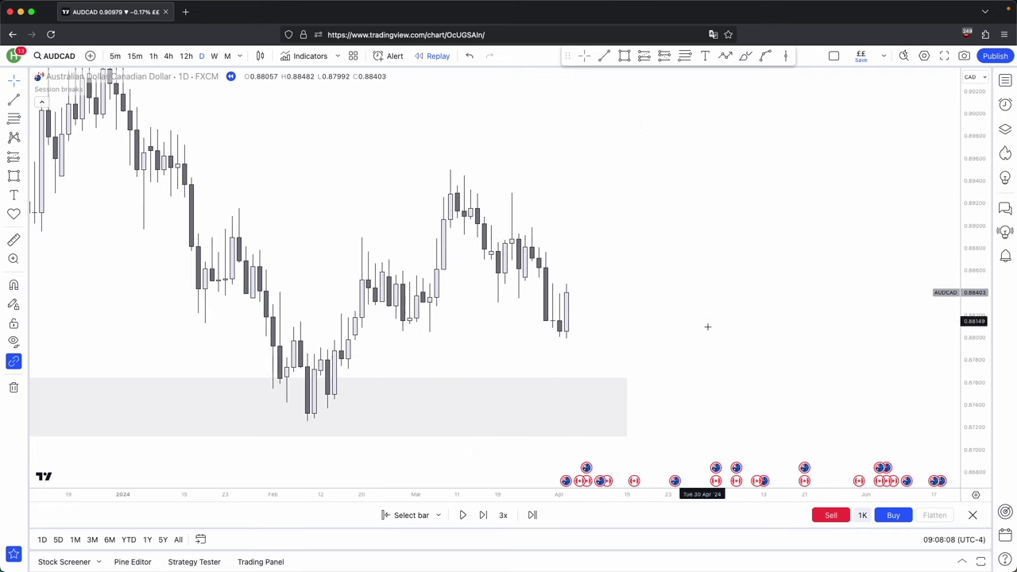
{"action": "scroll", "coordinate": [763, 114], "scroll_direction": "right", "scroll_amount": 2}
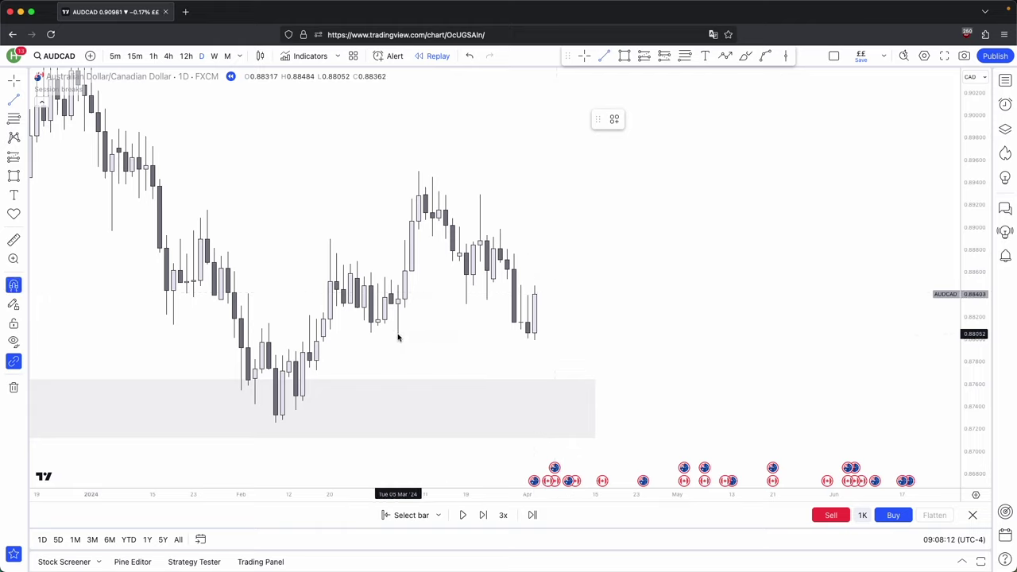
{"action": "left_click_drag", "start_coordinate": [423, 342], "coordinate": [560, 347]}
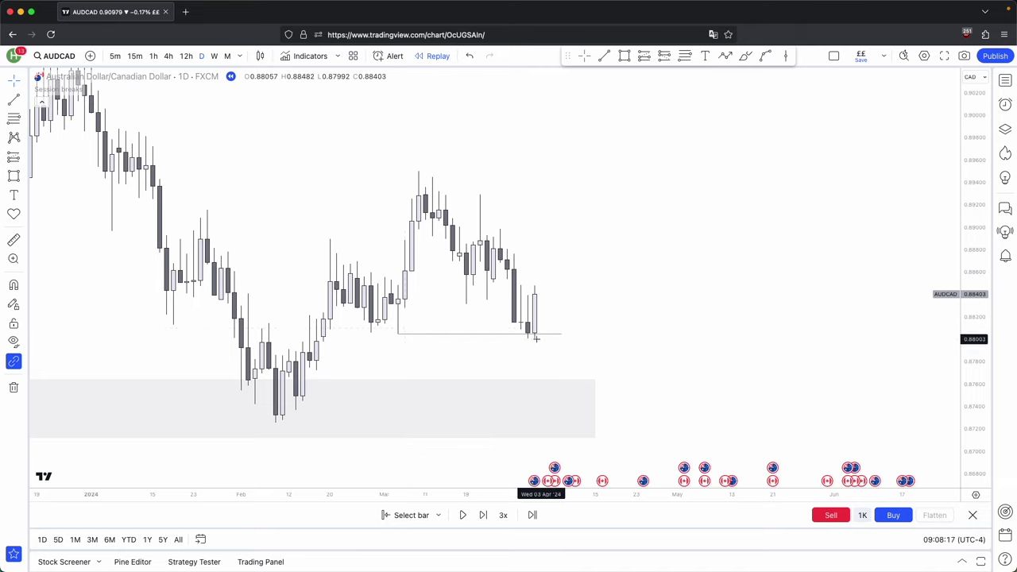
Step: Draw a small shaded rectangle around the early-April 2024 wicks that dip below the 5 March low line
{"action": "left_click", "coordinate": [625, 62]}
{"action": "left_click_drag", "start_coordinate": [541, 344], "coordinate": [521, 333]}
{"action": "left_click", "coordinate": [609, 308]}
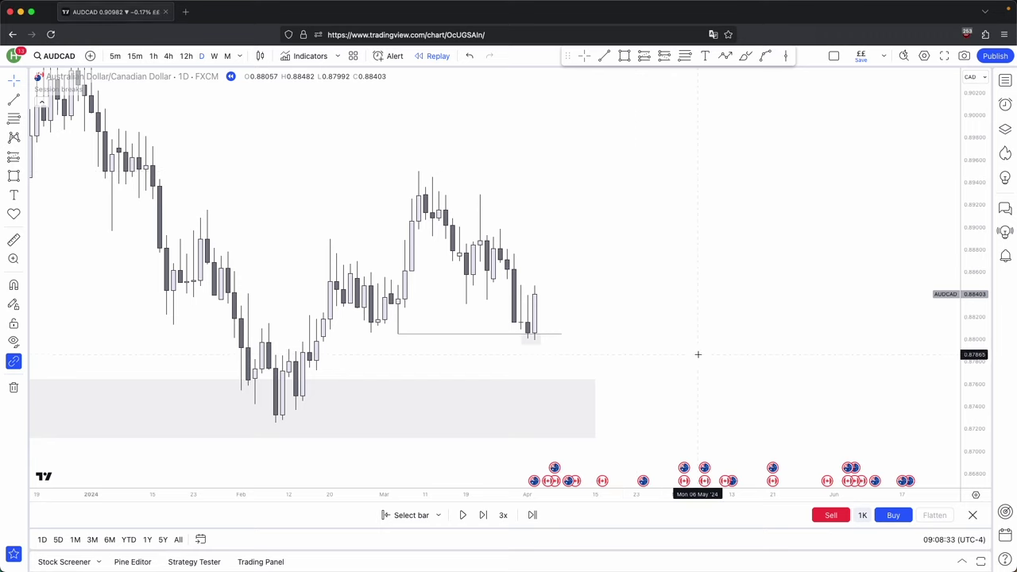
{"action": "scroll", "coordinate": [684, 255], "scroll_direction": "up", "scroll_amount": 1}
{"action": "left_click_drag", "start_coordinate": [402, 172], "coordinate": [570, 171]}
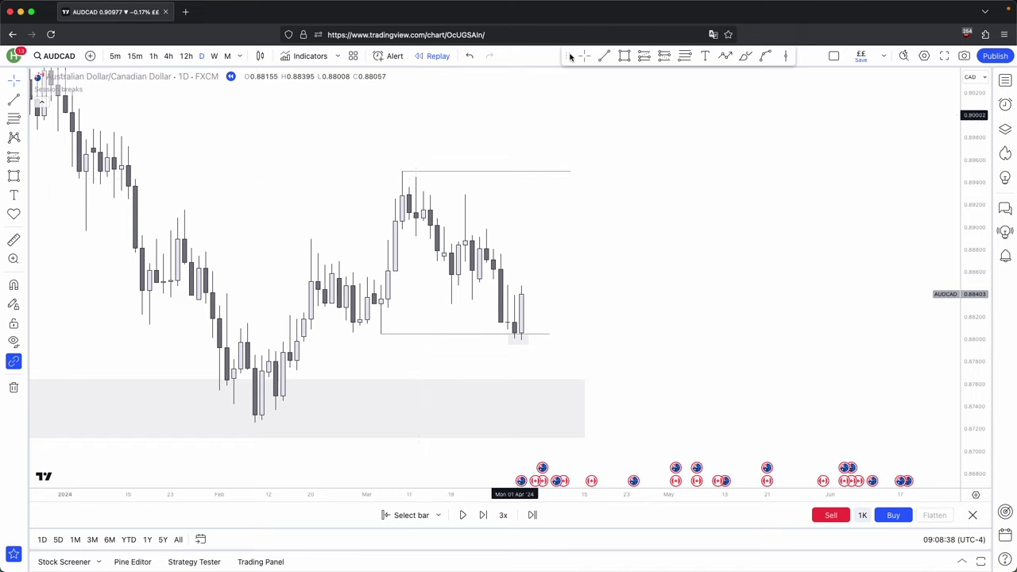
{"action": "left_click", "coordinate": [603, 55]}
{"action": "left_click", "coordinate": [415, 177]}
{"action": "mouse_move", "coordinate": [538, 186]}
{"action": "left_mouse_down"}
{"action": "mouse_move", "coordinate": [570, 183]}
{"action": "mouse_move", "coordinate": [395, 163]}
{"action": "left_mouse_up"}
{"action": "left_click", "coordinate": [750, 119]}
Step: Draw a horizontal trend line from the 8 March 2024 high to about 22 April and apply the Buyside LQ template
{"action": "left_click", "coordinate": [604, 56]}
{"action": "left_click_drag", "start_coordinate": [402, 171], "coordinate": [620, 170]}
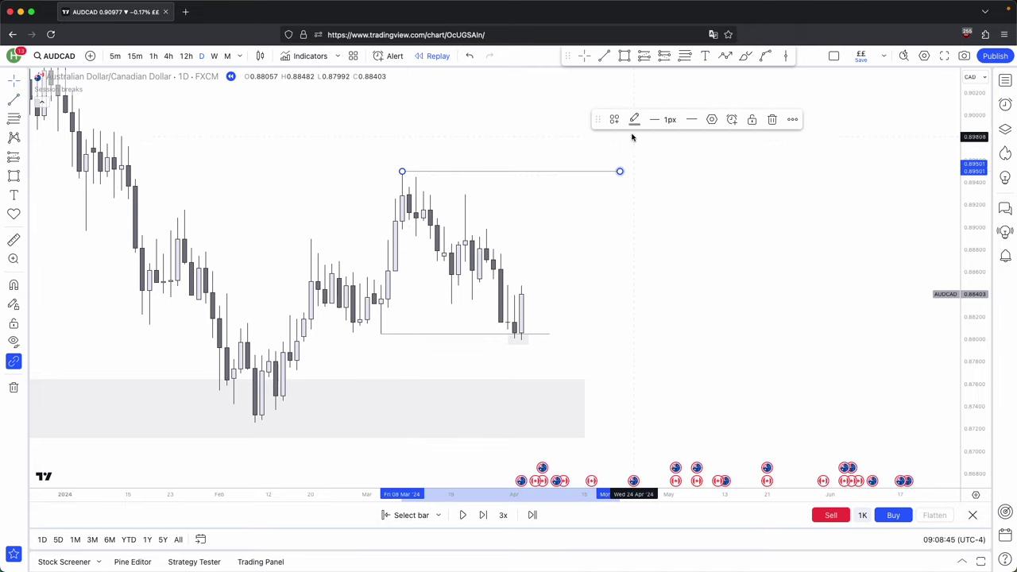
{"action": "left_click", "coordinate": [614, 119]}
{"action": "left_click", "coordinate": [640, 234]}
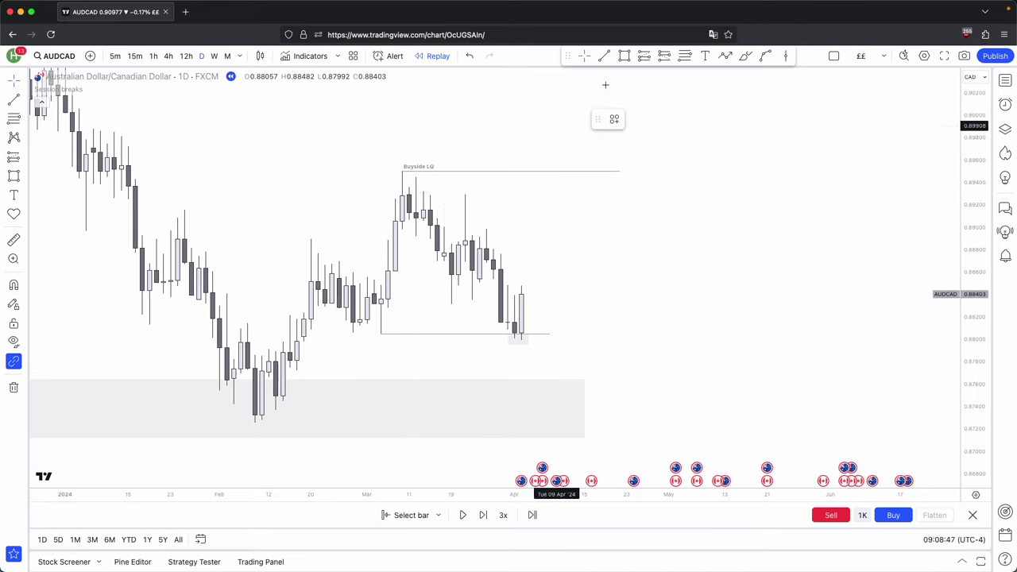
Step: Draw horizontal trend lines at the two lower swing highs of late March 2024, both extended to about 22 April
{"action": "left_click_drag", "start_coordinate": [485, 196], "coordinate": [570, 195]}
{"action": "left_click", "coordinate": [610, 252]}
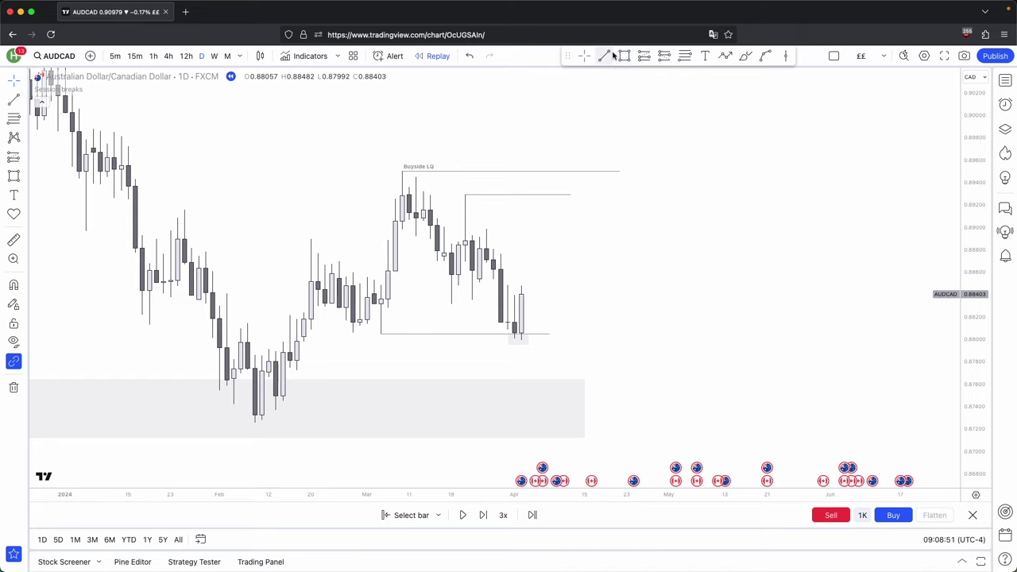
{"action": "left_click_drag", "start_coordinate": [485, 230], "coordinate": [620, 230]}
{"action": "left_click_drag", "start_coordinate": [570, 195], "coordinate": [619, 202]}
{"action": "left_click", "coordinate": [610, 218]}
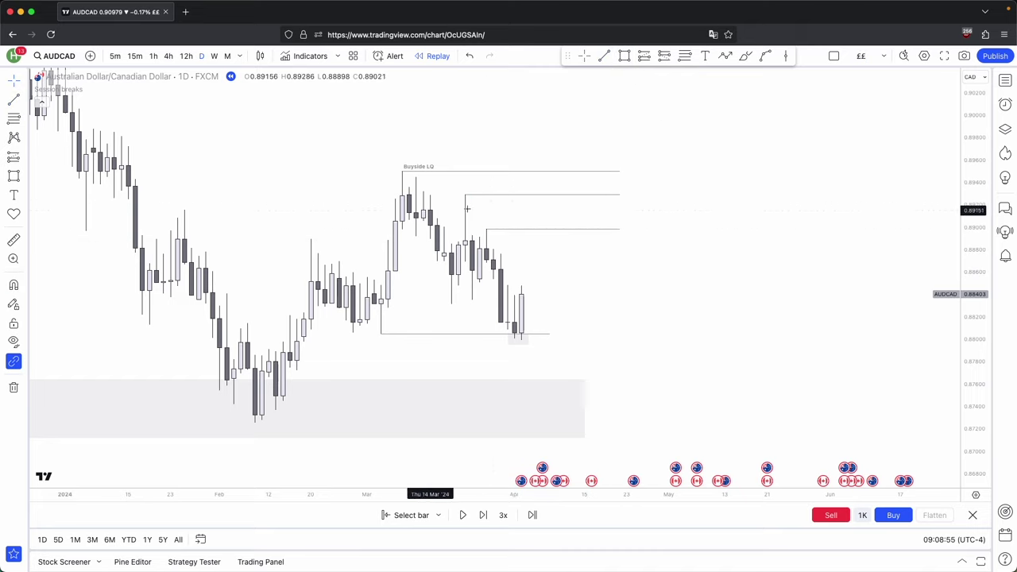
Step: Advance the replay by two daily bars and measure the rally from the early-April low
{"action": "left_click", "coordinate": [482, 516]}
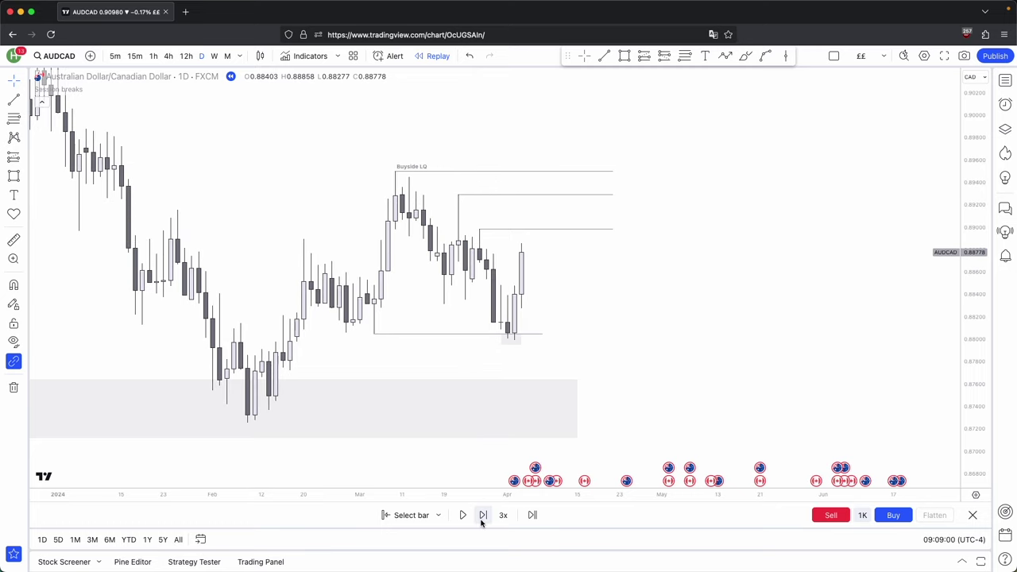
{"action": "left_click", "coordinate": [482, 515]}
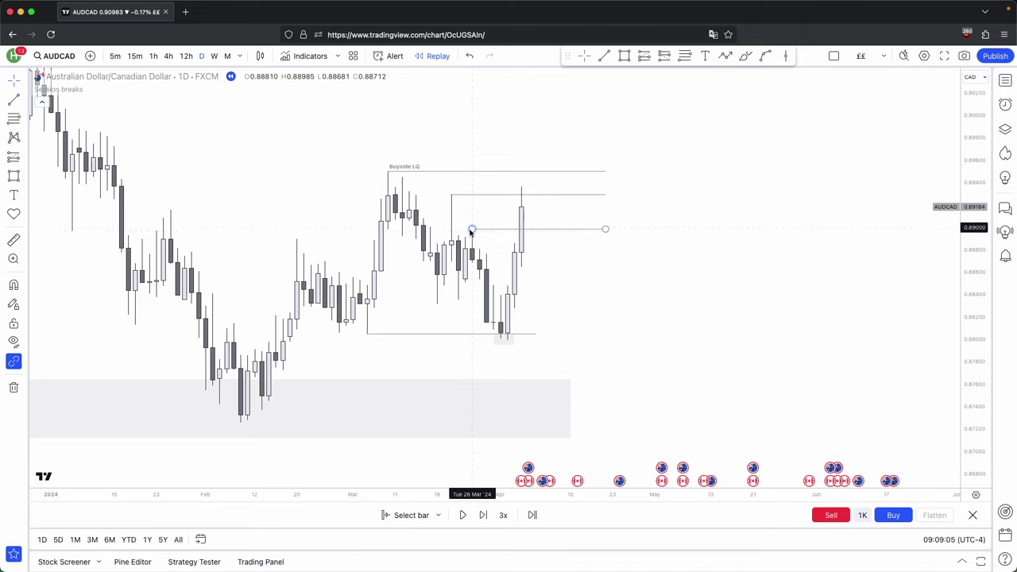
{"action": "left_click", "coordinate": [539, 327], "text": "shift"}
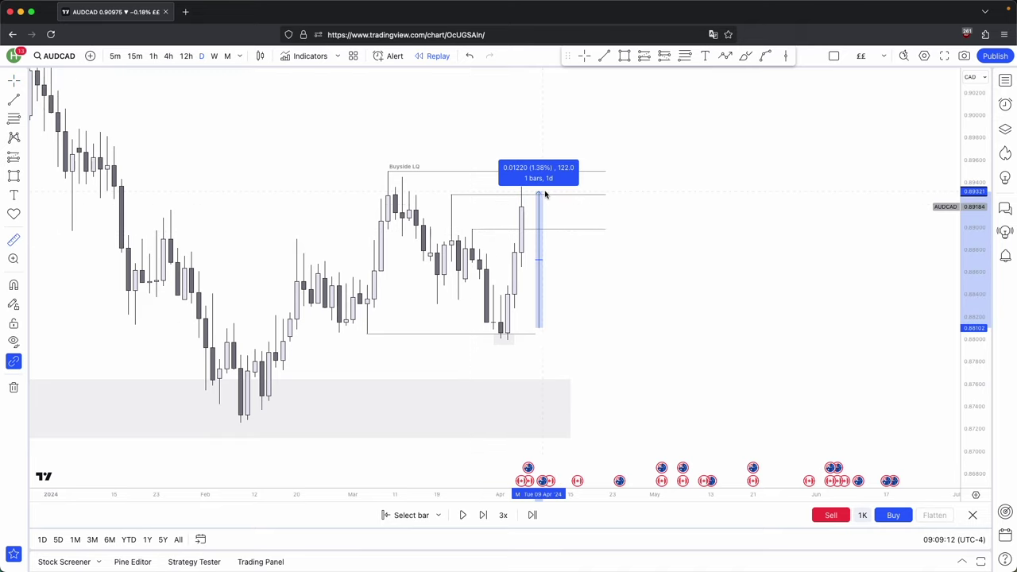
{"action": "left_click", "coordinate": [548, 321]}
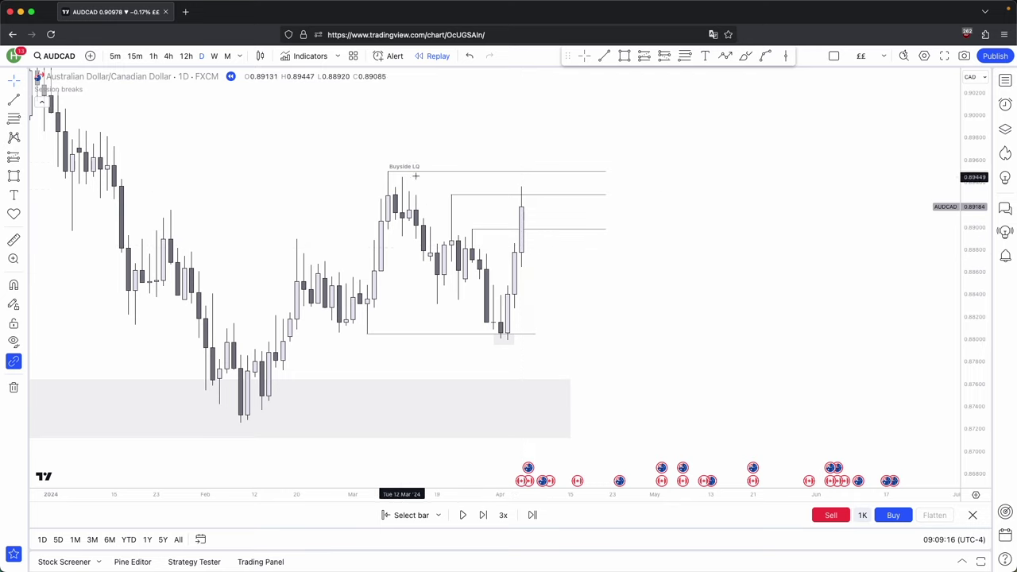
Step: Measure the price range between the Buyside LQ line and the 5 March low line, and the time from the 8 March high to 1 April
{"action": "left_click", "coordinate": [633, 170], "text": "shift"}
{"action": "left_click", "coordinate": [689, 335]}
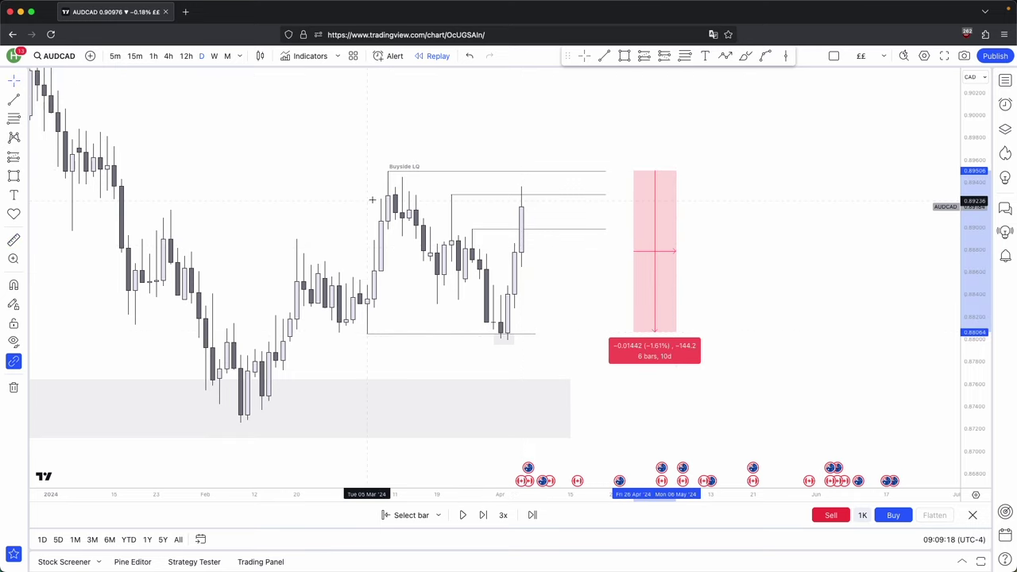
{"action": "left_click", "coordinate": [382, 170], "text": "shift"}
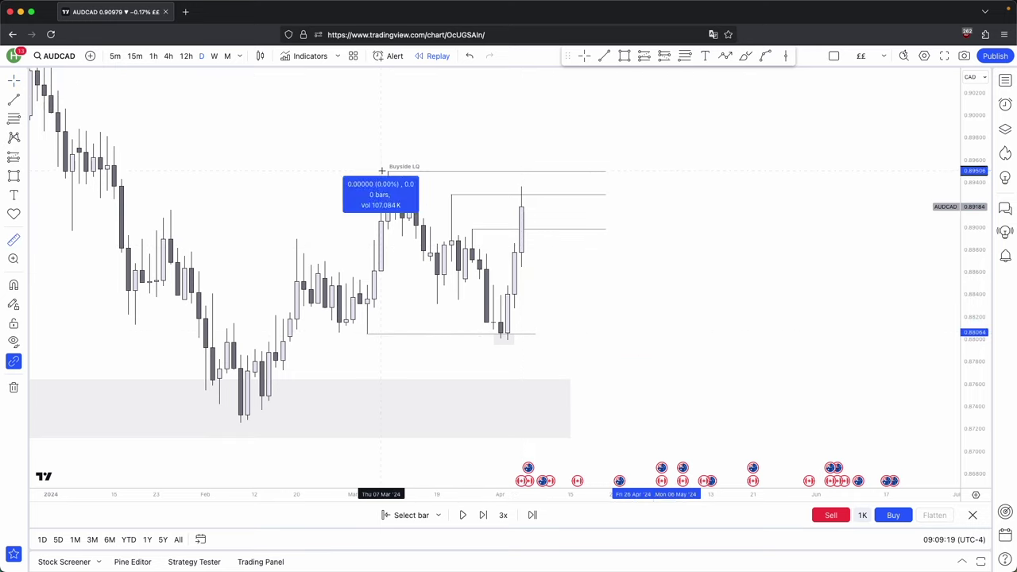
{"action": "left_click", "coordinate": [472, 334]}
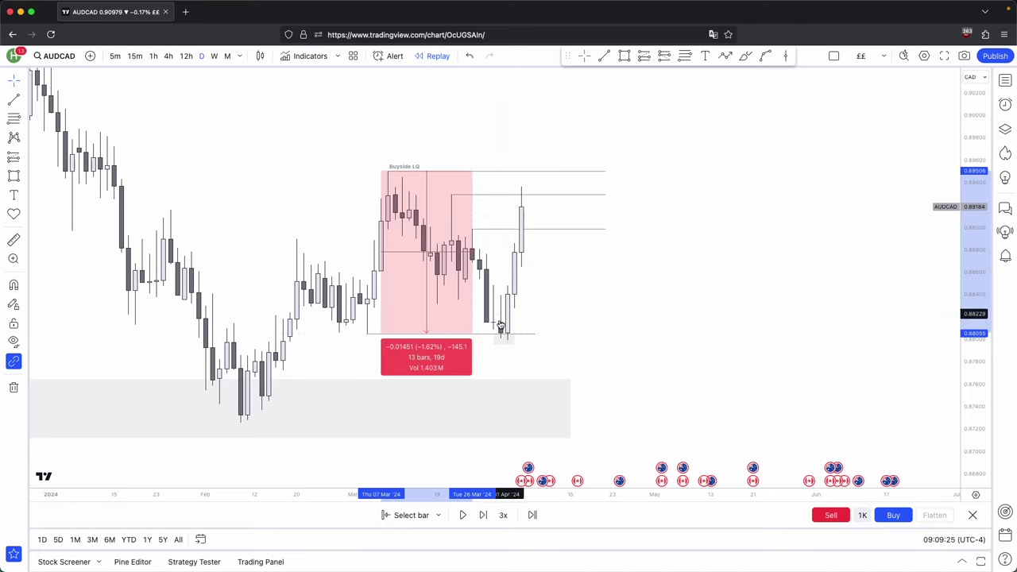
{"action": "left_click", "coordinate": [491, 199]}
{"action": "left_click", "coordinate": [388, 148], "text": "shift"}
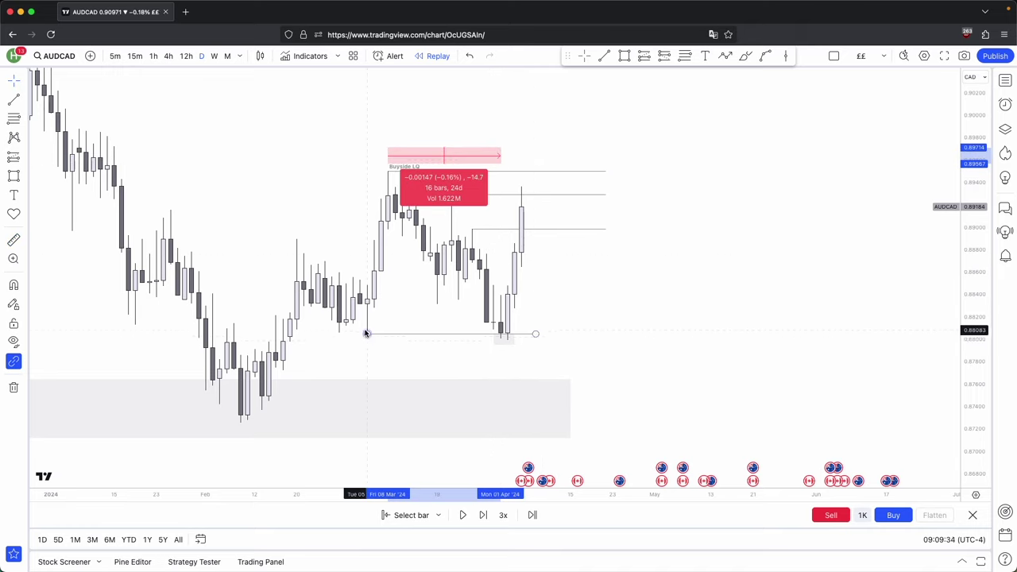
{"action": "left_click", "coordinate": [603, 316]}
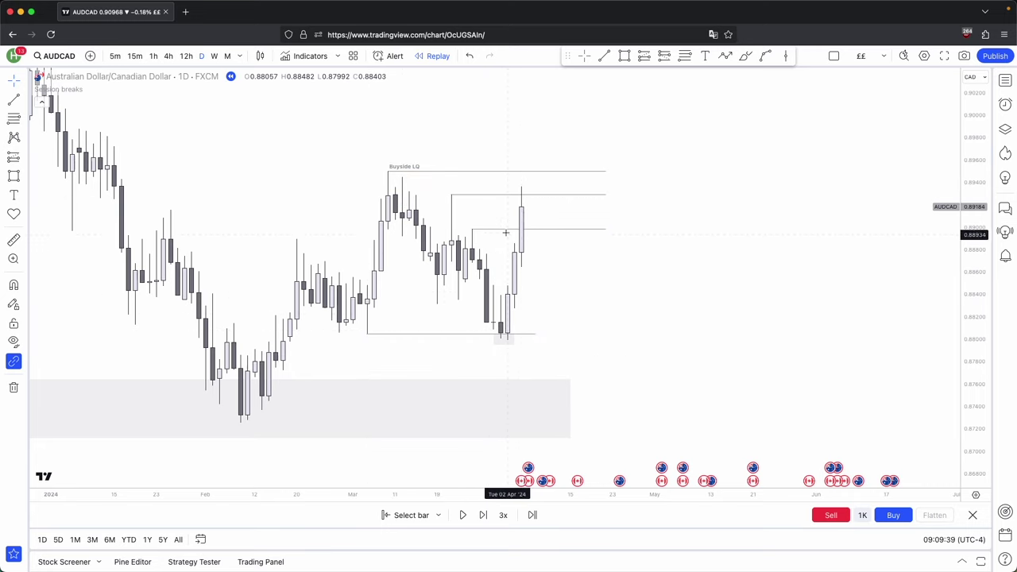
Step: Shorten the Buyside LQ line so it ends at about 18 April 2024
{"action": "left_click_drag", "start_coordinate": [547, 252], "coordinate": [543, 270]}
{"action": "left_click", "coordinate": [601, 192]}
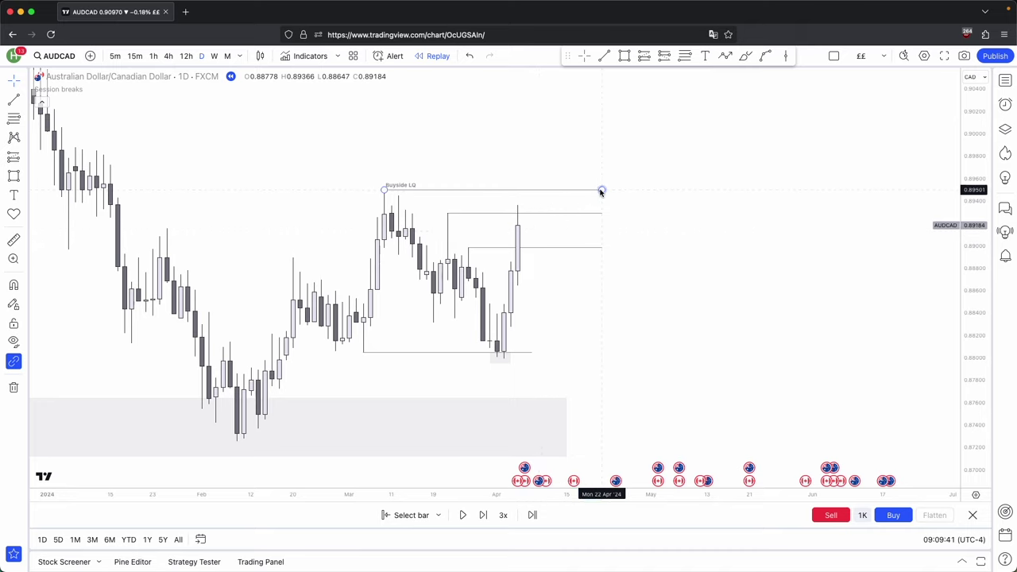
{"action": "left_click", "coordinate": [601, 191]}
{"action": "mouse_move", "coordinate": [601, 190]}
{"action": "left_mouse_down"}
{"action": "mouse_move", "coordinate": [477, 183]}
{"action": "mouse_move", "coordinate": [594, 190]}
{"action": "left_mouse_up"}
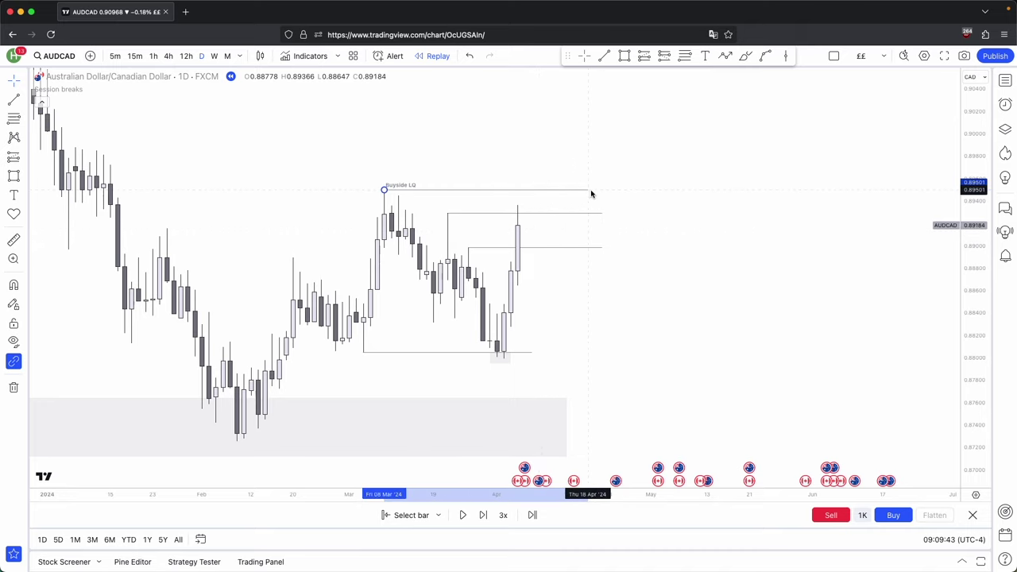
Step: Advance the replay by eight daily bars and delete the three swing-high lines
{"action": "left_click", "coordinate": [481, 515]}
{"action": "left_click", "coordinate": [481, 514]}
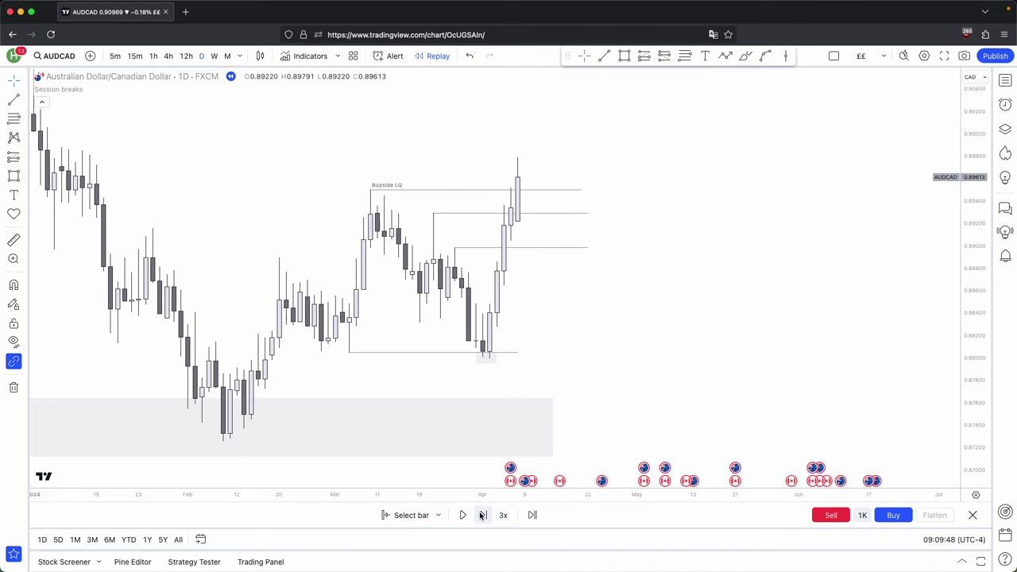
{"action": "left_click", "coordinate": [481, 514]}
{"action": "left_click", "coordinate": [481, 515]}
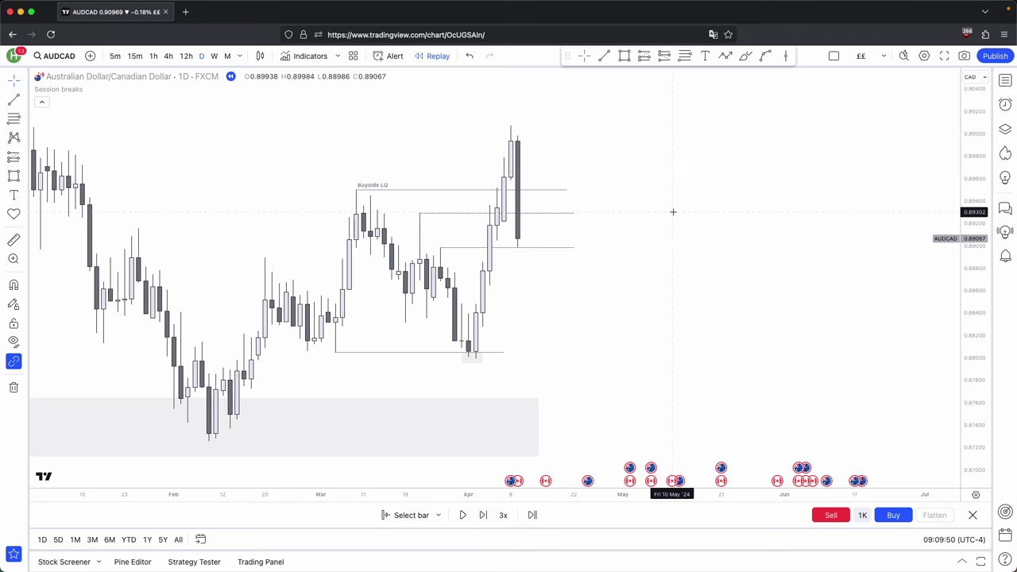
{"action": "left_click", "coordinate": [483, 515]}
{"action": "left_click", "coordinate": [484, 515]}
{"action": "left_click", "coordinate": [486, 515]}
{"action": "left_click", "coordinate": [486, 515]}
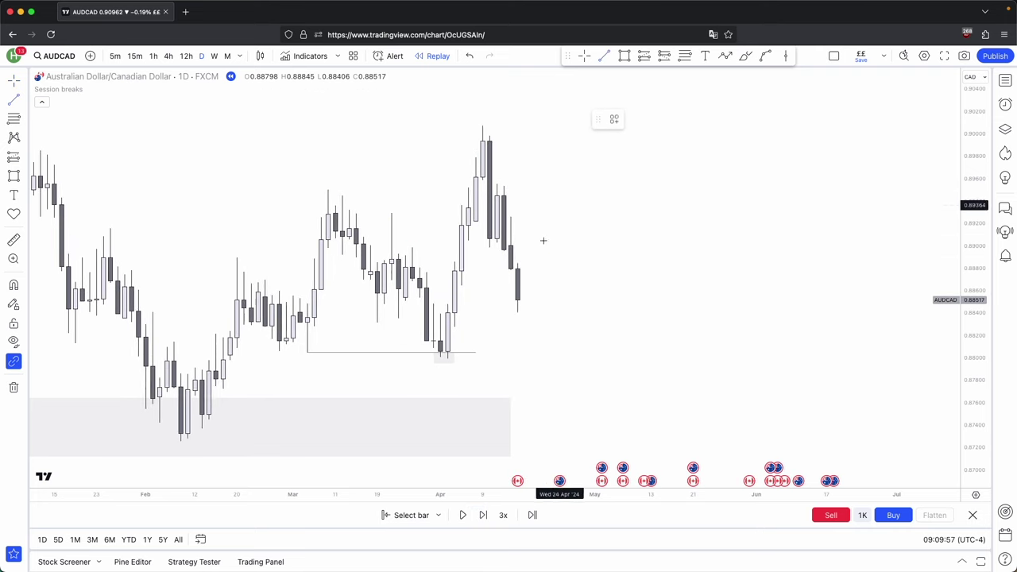
Step: Draw a short horizontal trend line from the 10 April 2024 low to the 12 April candle that breaks it
{"action": "left_click", "coordinate": [504, 251], "text": "shift"}
{"action": "left_click", "coordinate": [526, 225]}
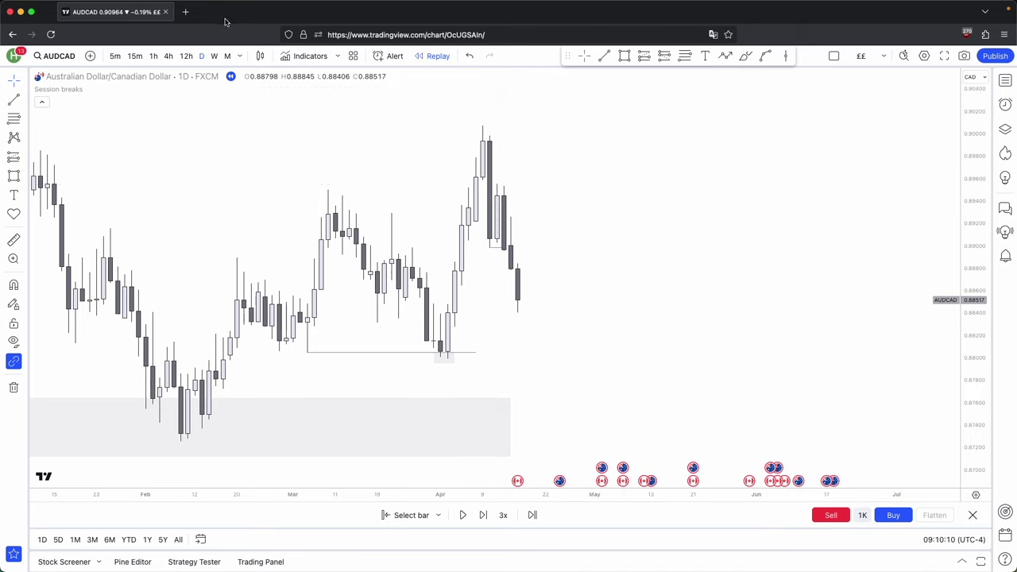
Step: Compare the structure on the weekly and daily charts, finishing on the daily timeframe with the price scale stretched
{"action": "left_click", "coordinate": [214, 56]}
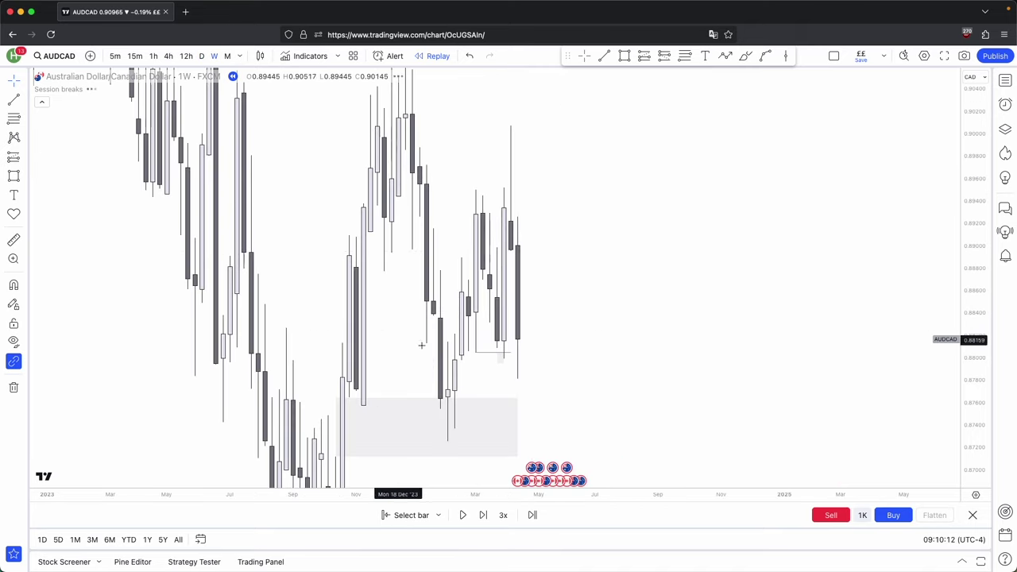
{"action": "left_click", "coordinate": [201, 56]}
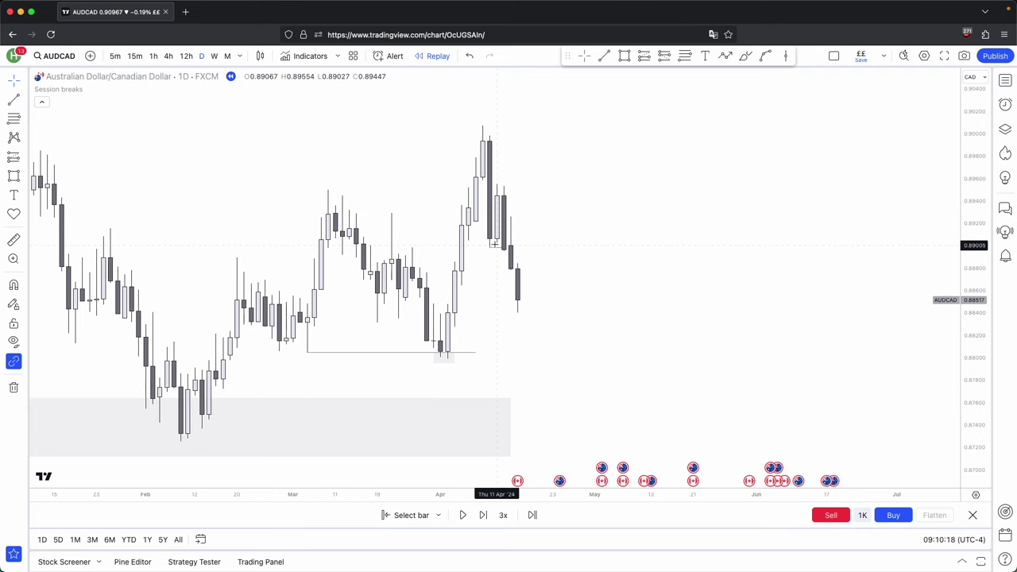
{"action": "left_click", "coordinate": [214, 57]}
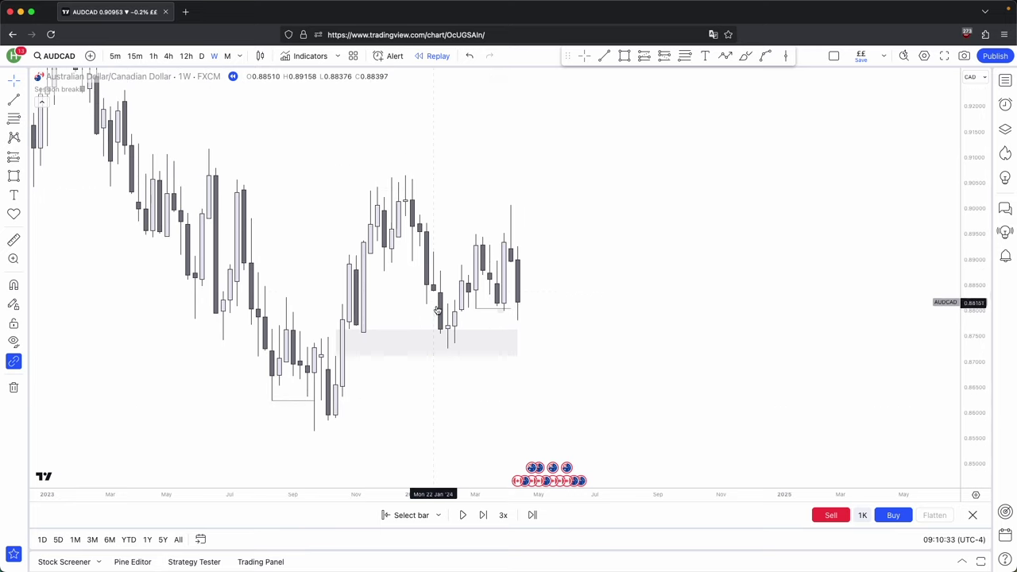
{"action": "left_click", "coordinate": [201, 56]}
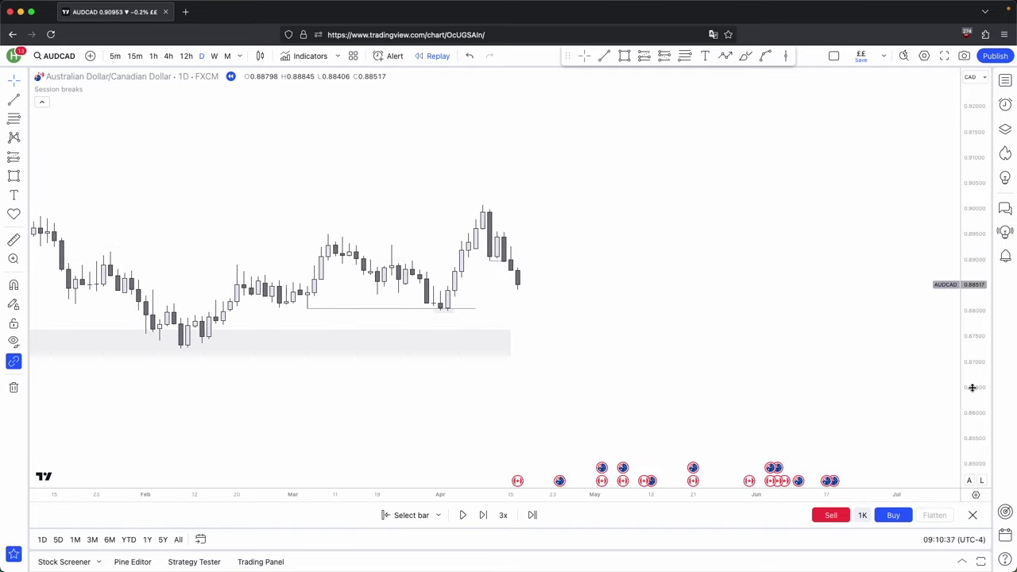
{"action": "left_click_drag", "start_coordinate": [972, 387], "coordinate": [924, 237]}
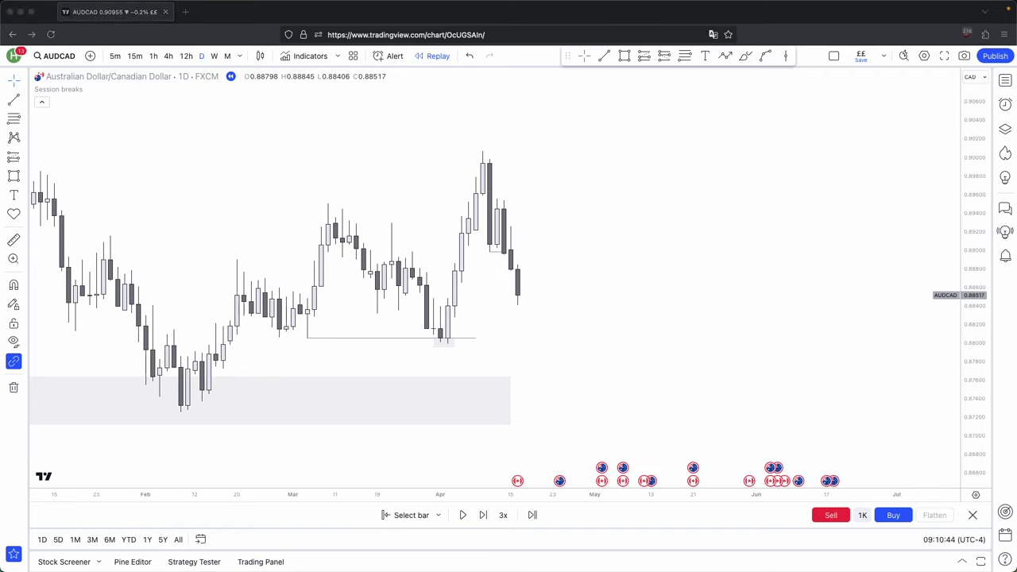
{"action": "left_click", "coordinate": [613, 307]}
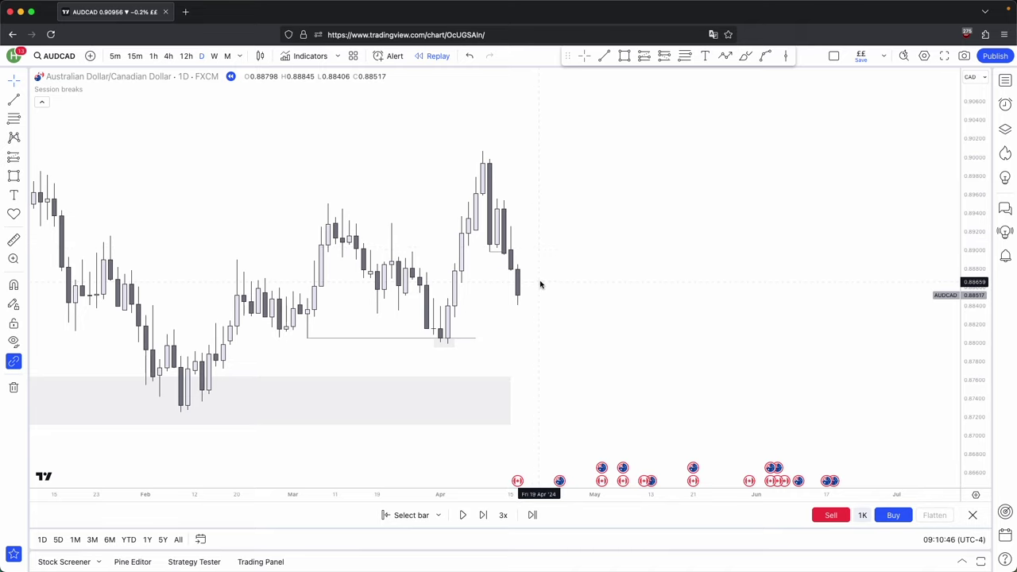
{"action": "left_click_drag", "start_coordinate": [519, 355], "coordinate": [412, 309]}
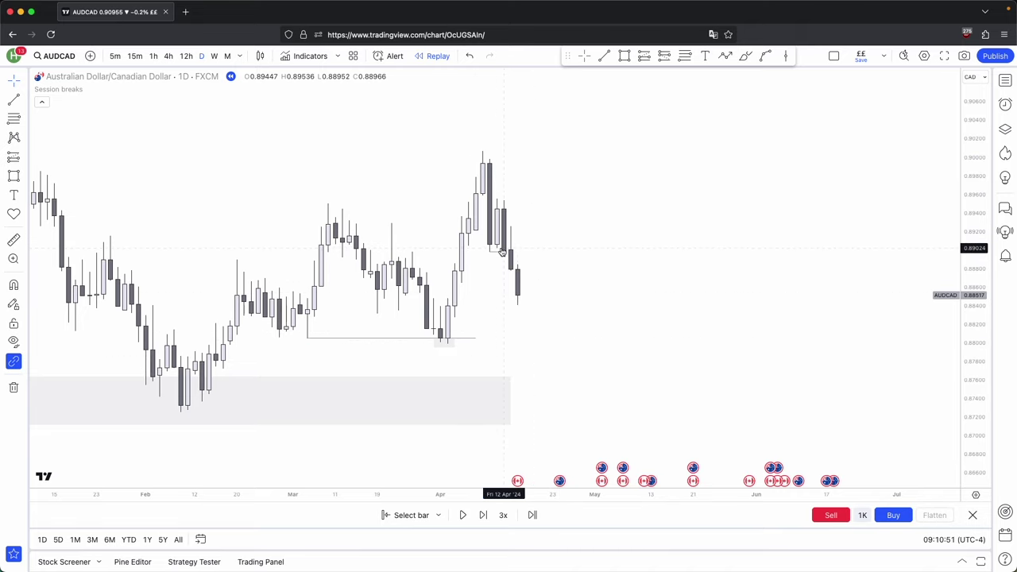
Step: Advance the replay by four daily bars
{"action": "left_click", "coordinate": [483, 516]}
{"action": "left_click", "coordinate": [483, 516]}
{"action": "left_click", "coordinate": [483, 517]}
{"action": "left_click", "coordinate": [485, 516]}
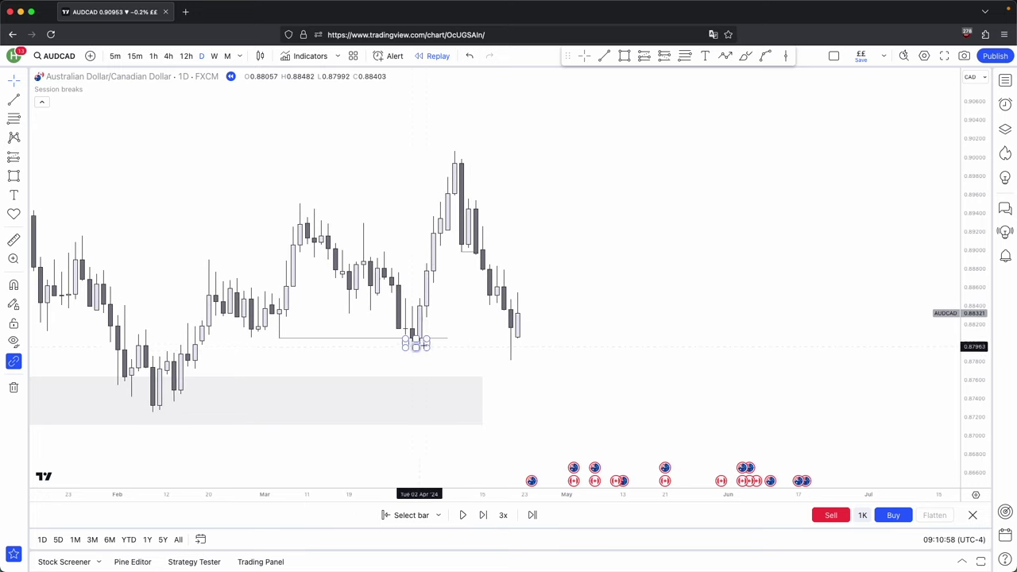
Step: Replace the 5 March low line and its small box with a horizontal trend line from the 2 April low to about 23 April, using the Sellside LQ template
{"action": "left_click_drag", "start_coordinate": [463, 353], "coordinate": [248, 284]}
{"action": "key", "text": "Delete"}
{"action": "key", "text": "alt+t"}
{"action": "left_click_drag", "start_coordinate": [419, 344], "coordinate": [525, 343]}
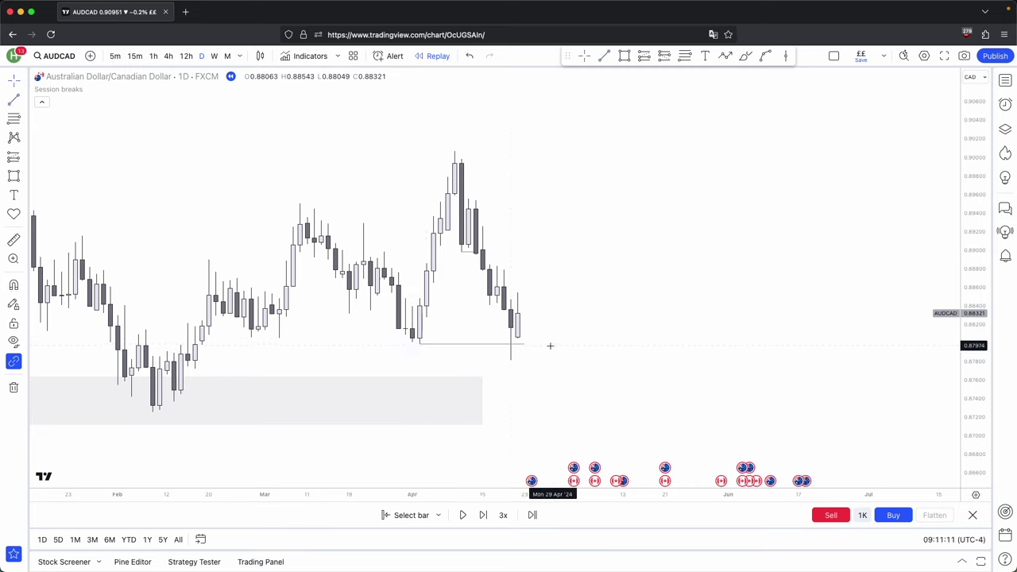
{"action": "left_click", "coordinate": [614, 119]}
{"action": "left_click", "coordinate": [639, 318]}
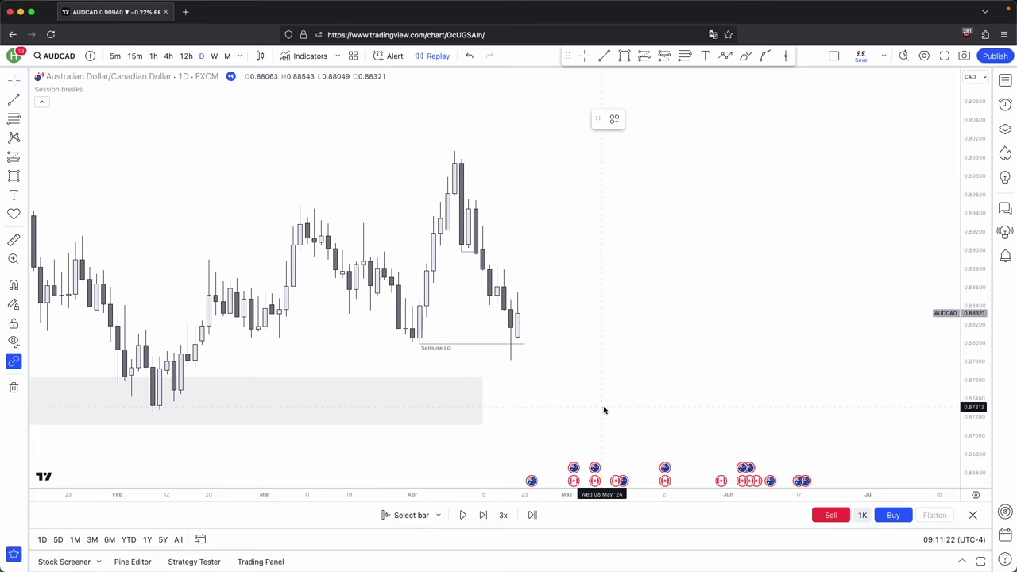
Step: Switch to the weekly chart and move the replay back to the candle for the week of 15 April 2024
{"action": "left_click_drag", "start_coordinate": [603, 408], "coordinate": [633, 389]}
{"action": "scroll", "coordinate": [633, 389], "scroll_direction": "down", "scroll_amount": 3}
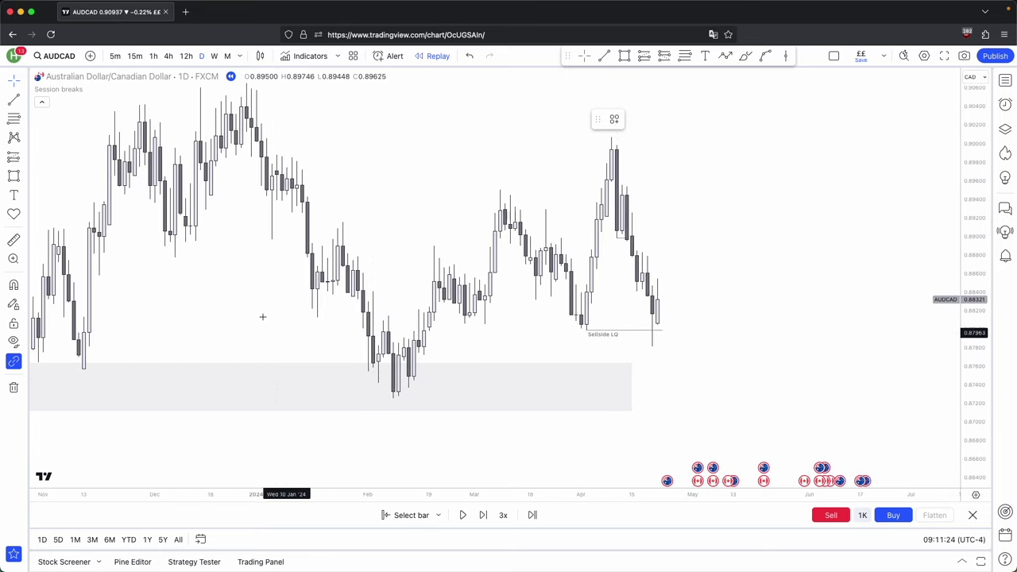
{"action": "scroll", "coordinate": [611, 297], "scroll_direction": "right", "scroll_amount": 5}
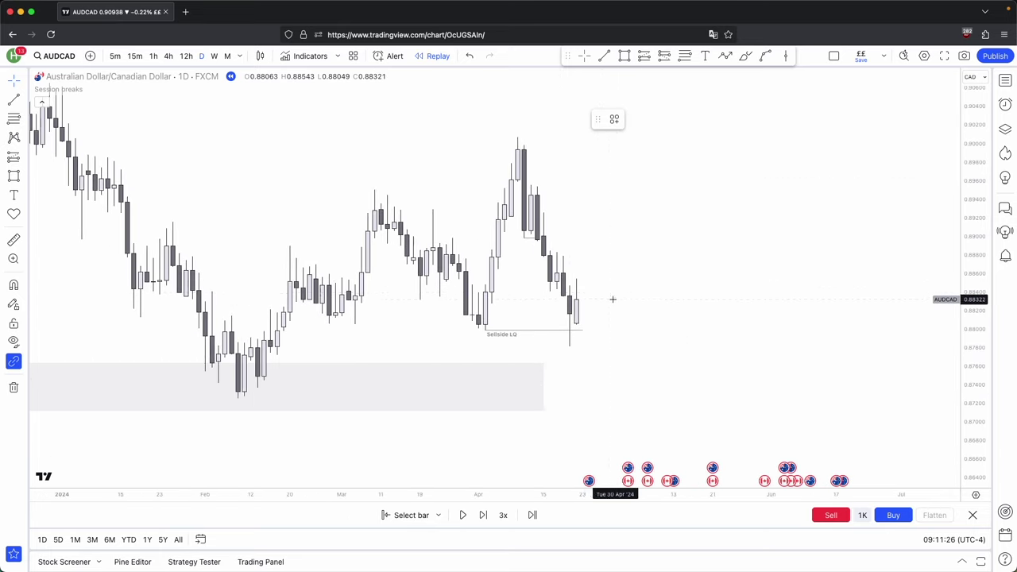
{"action": "scroll", "coordinate": [481, 302], "scroll_direction": "left", "scroll_amount": 1}
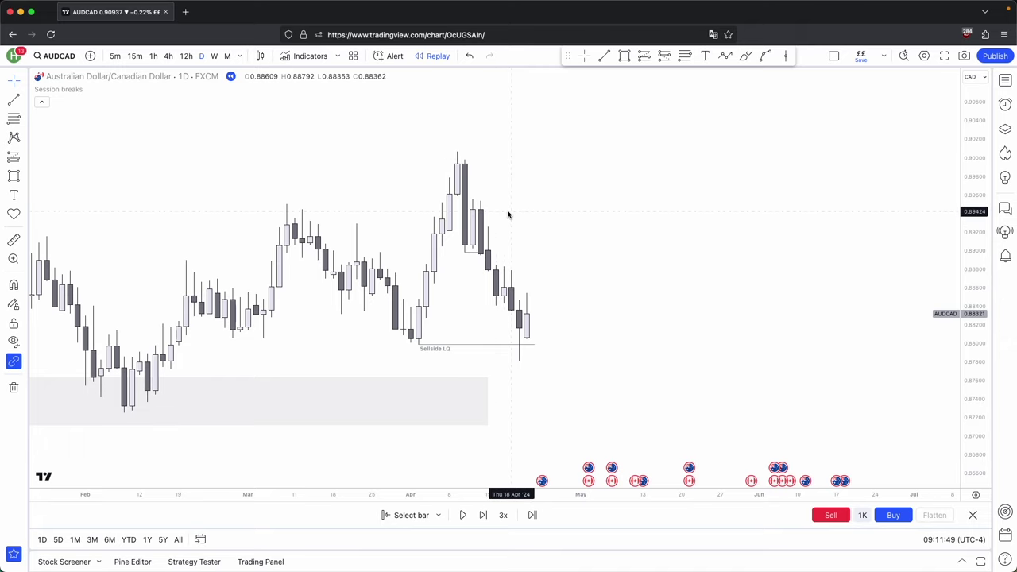
{"action": "left_click", "coordinate": [213, 56]}
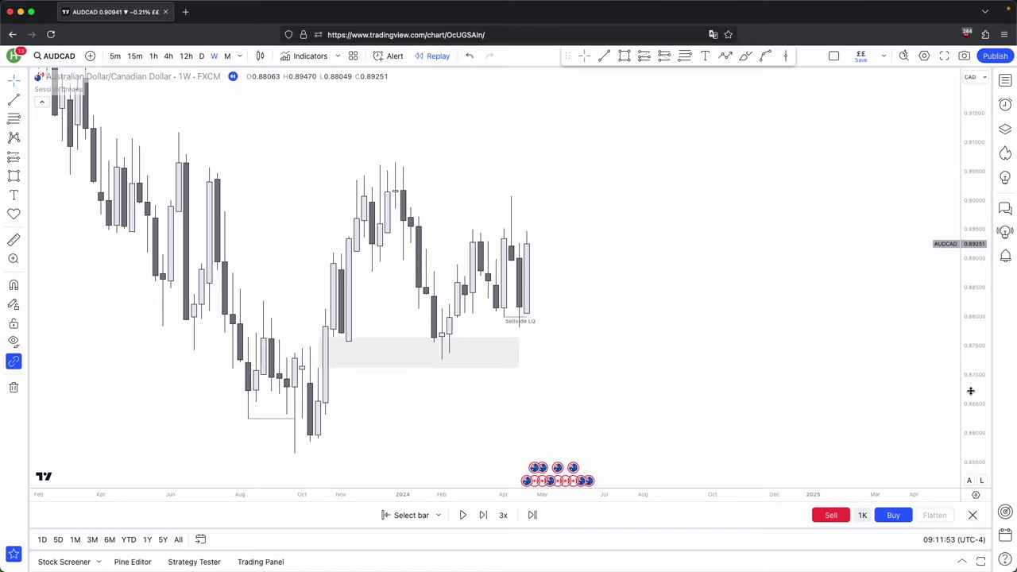
{"action": "left_click", "coordinate": [405, 515]}
{"action": "left_click", "coordinate": [640, 390]}
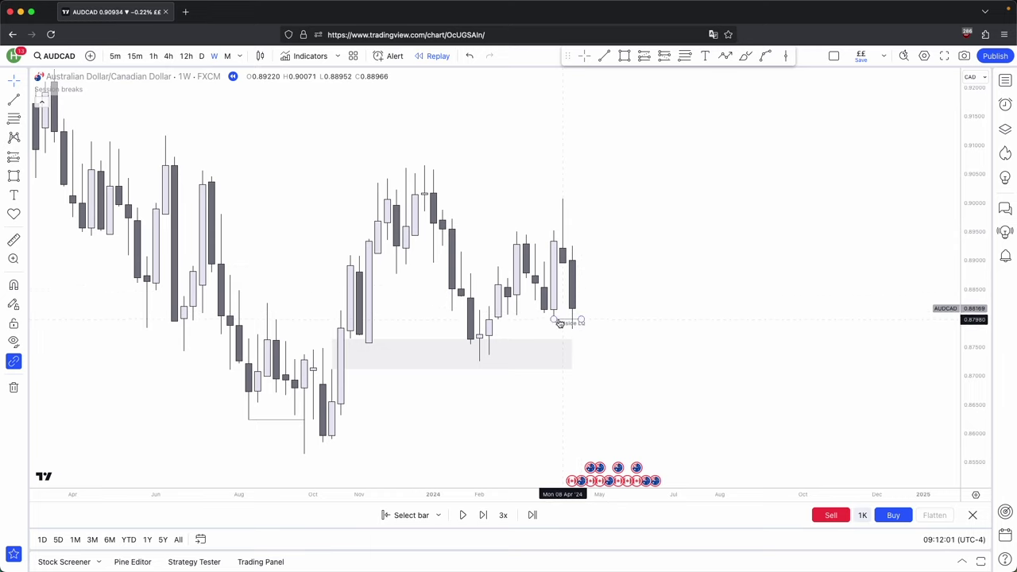
Step: Draw a path from the October 2023 low to the late December high, down to the February 2024 low and up to about 0.912
{"action": "left_click_drag", "start_coordinate": [974, 277], "coordinate": [969, 402]}
{"action": "scroll", "coordinate": [913, 400], "scroll_direction": "down", "scroll_amount": 3}
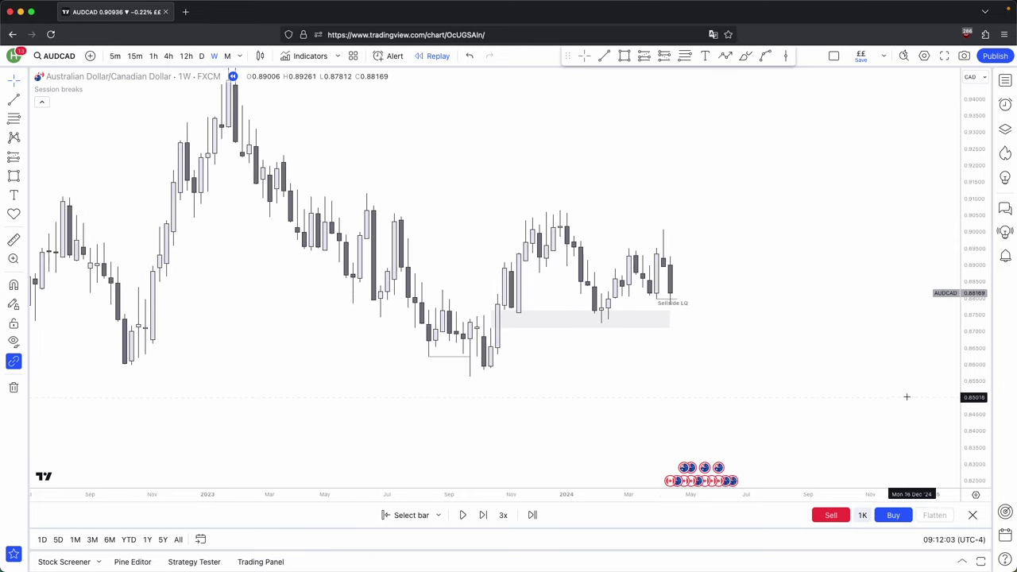
{"action": "left_click_drag", "start_coordinate": [878, 400], "coordinate": [801, 400]}
{"action": "left_click", "coordinate": [724, 56]}
{"action": "left_click", "coordinate": [482, 222]}
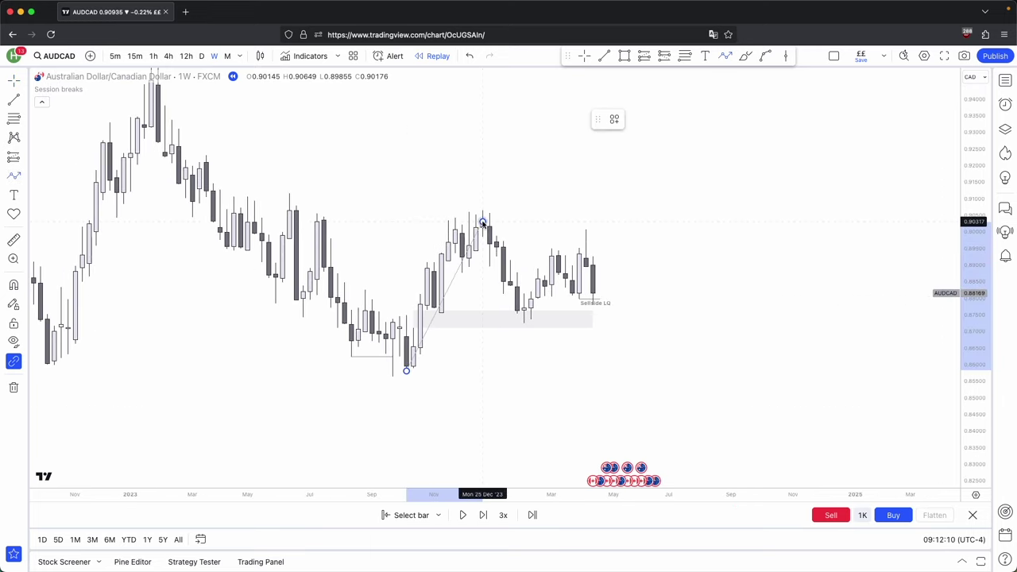
{"action": "left_click", "coordinate": [531, 322]}
{"action": "left_click", "coordinate": [606, 192]}
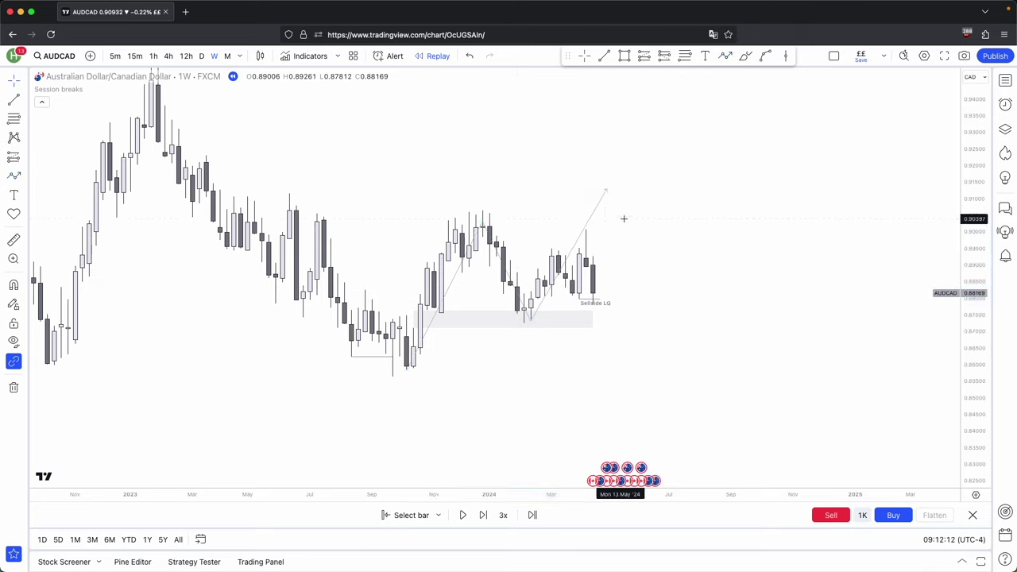
Step: Draw a horizontal trend line from the 25 December 2023 high to about 4 March 2024 and label it with the Buyside LQ (L) template
{"action": "left_click", "coordinate": [603, 55]}
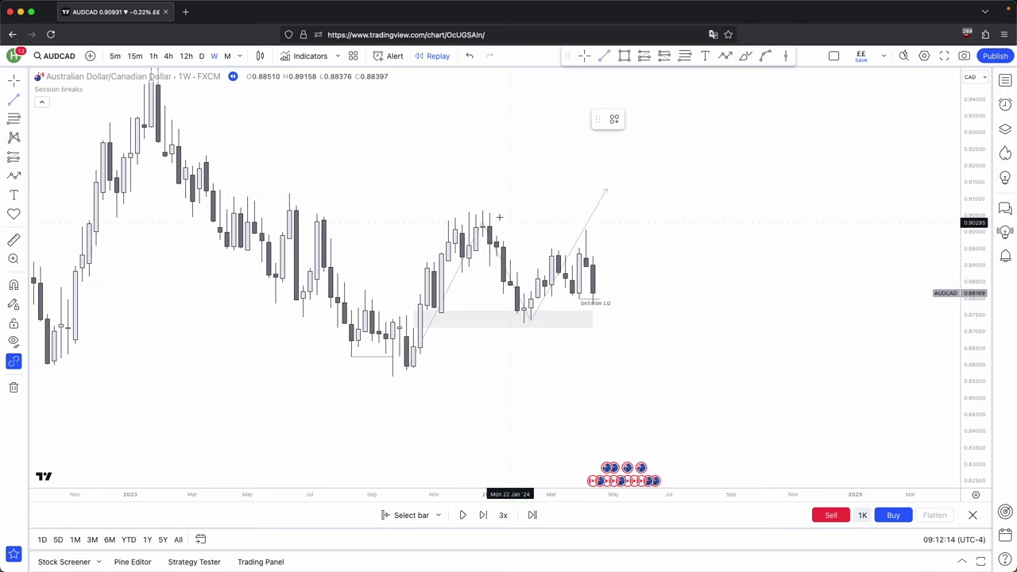
{"action": "left_click_drag", "start_coordinate": [482, 210], "coordinate": [552, 210]}
{"action": "left_click", "coordinate": [614, 119]}
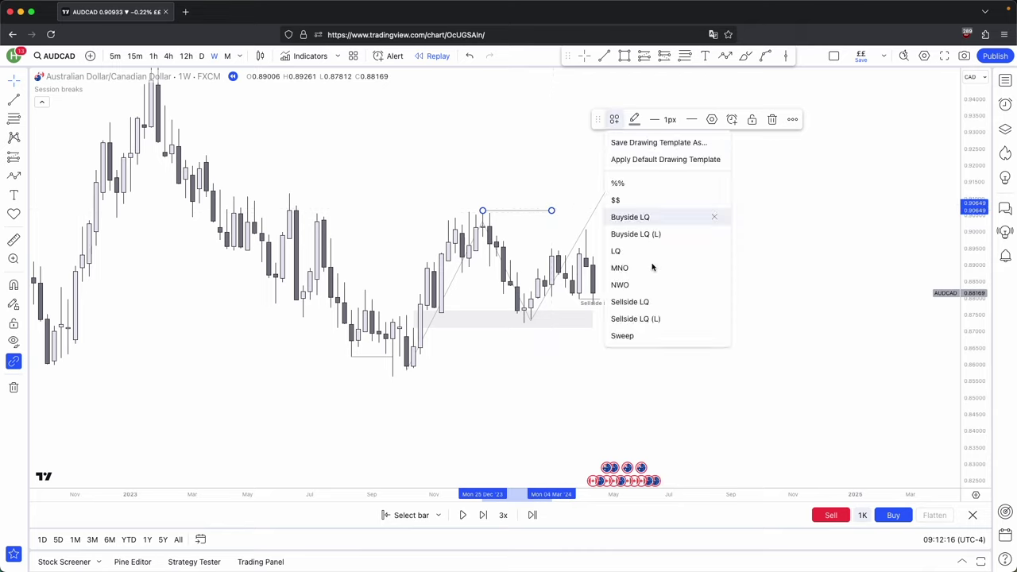
{"action": "left_click", "coordinate": [645, 234]}
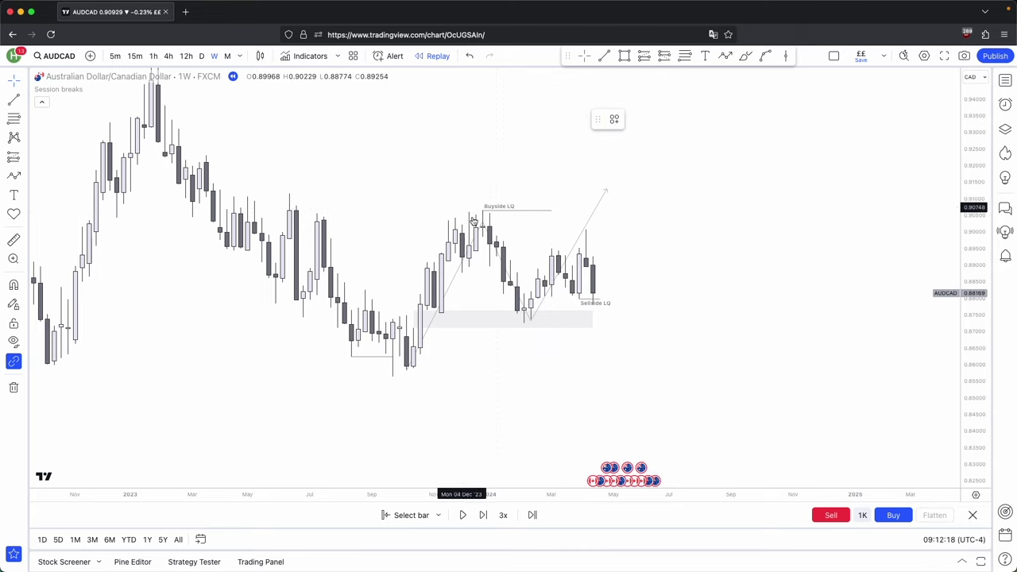
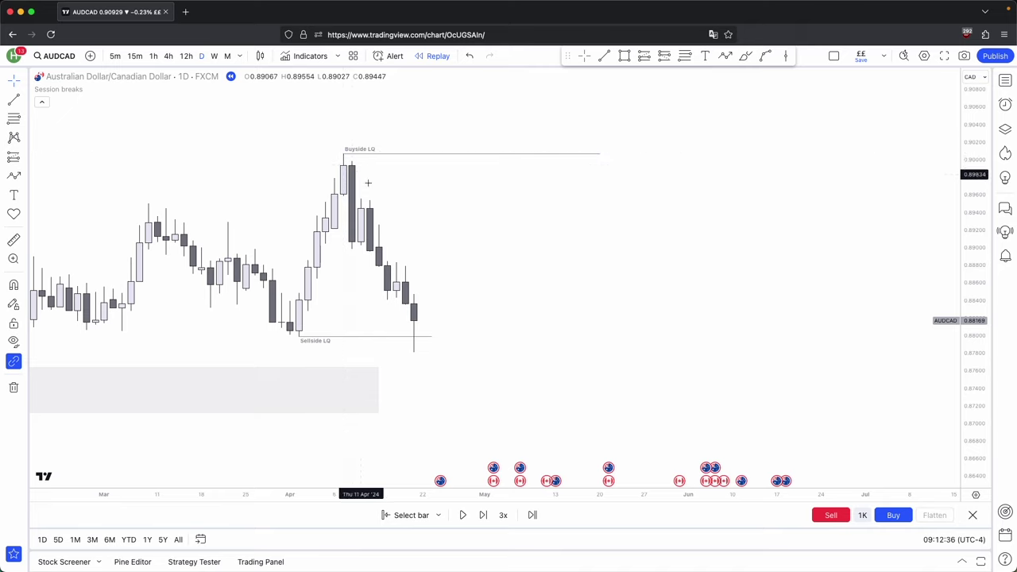
Step: Measure the daily drop from the April Buyside LQ high to the sellside low, and view the move on the 4-hour chart
{"action": "left_click", "coordinate": [379, 145], "text": "shift"}
{"action": "left_click", "coordinate": [450, 353]}
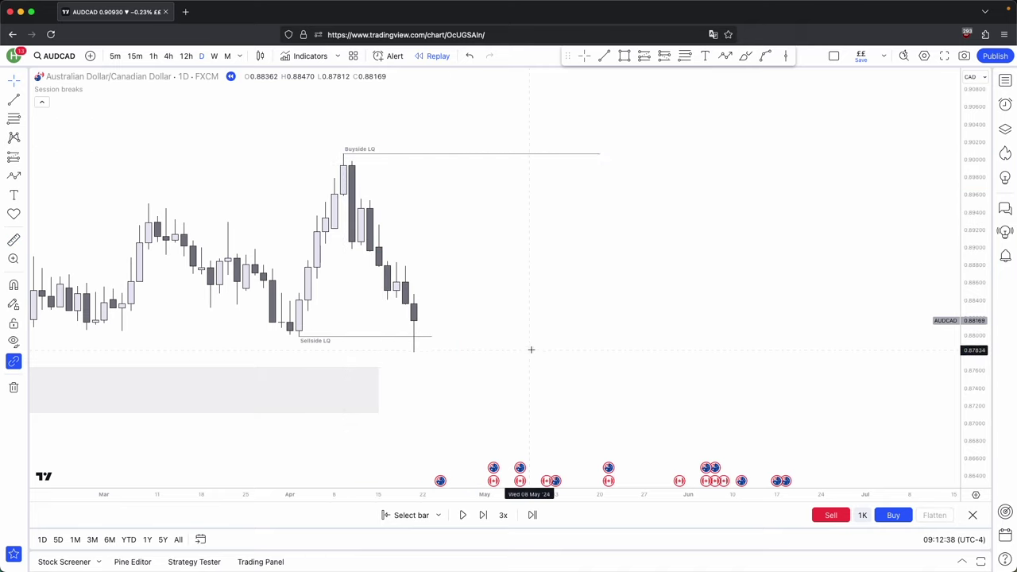
{"action": "left_click", "coordinate": [170, 57]}
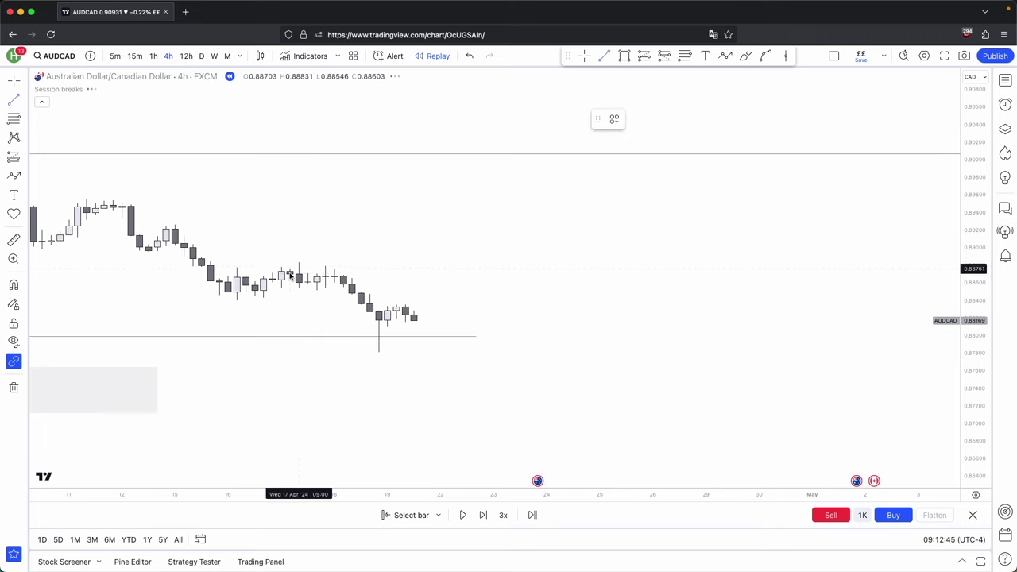
{"action": "scroll", "coordinate": [290, 275], "scroll_direction": "down", "scroll_amount": 4}
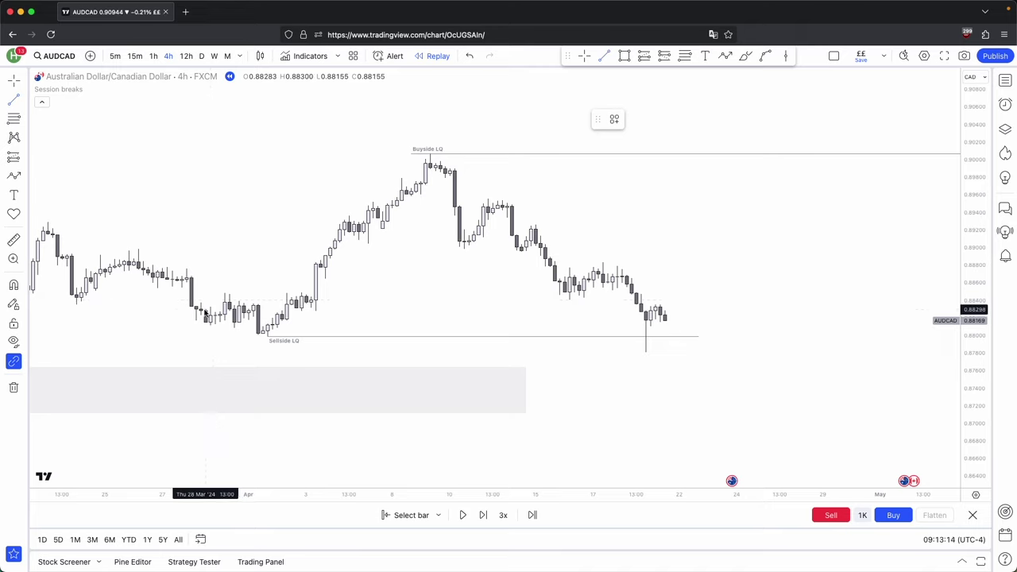
{"action": "left_click", "coordinate": [746, 292]}
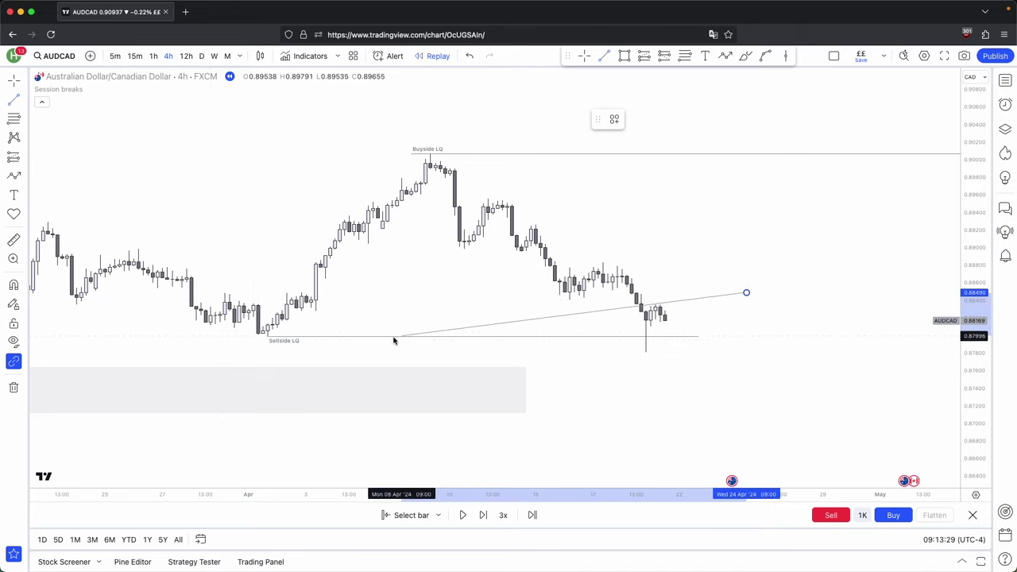
{"action": "left_click", "coordinate": [650, 332]}
{"action": "key", "text": "Escape"}
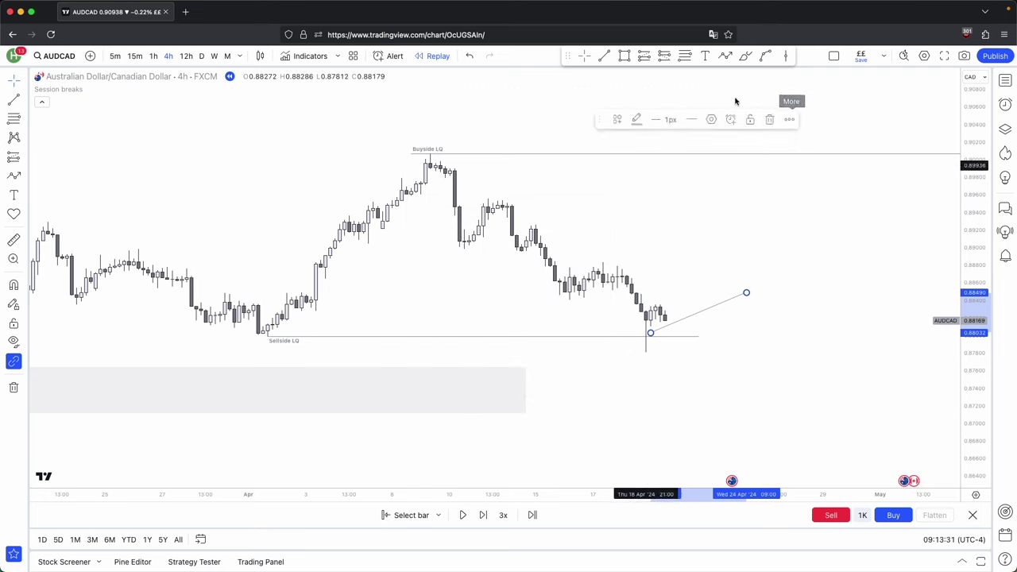
{"action": "left_click", "coordinate": [776, 119]}
Step: Draw a horizontal trend line on the 4-hour chart from the 11 April swing high to about 23 April and label it Buyside LQ
{"action": "left_click_drag", "start_coordinate": [659, 221], "coordinate": [381, 253]}
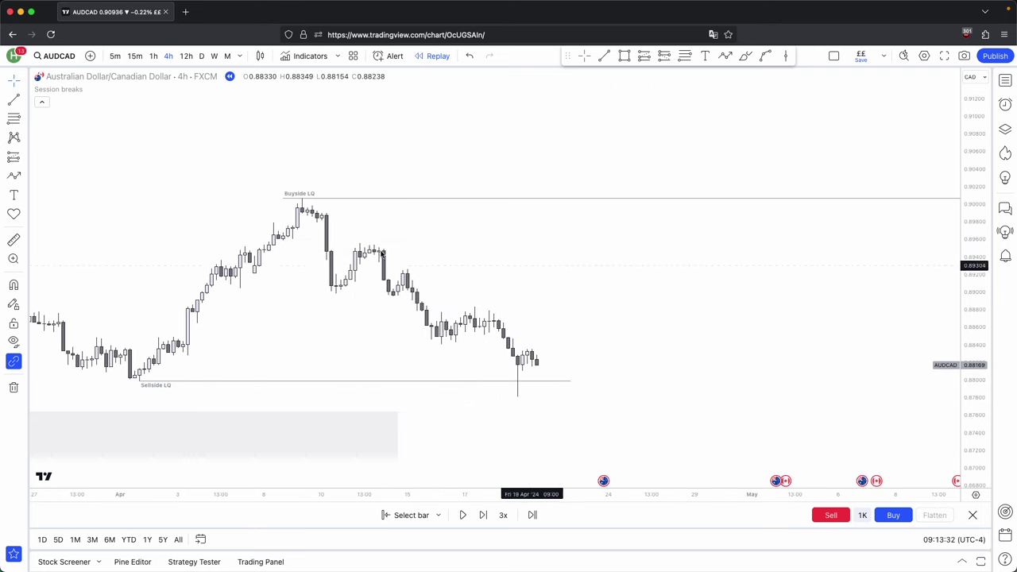
{"action": "left_click", "coordinate": [201, 55]}
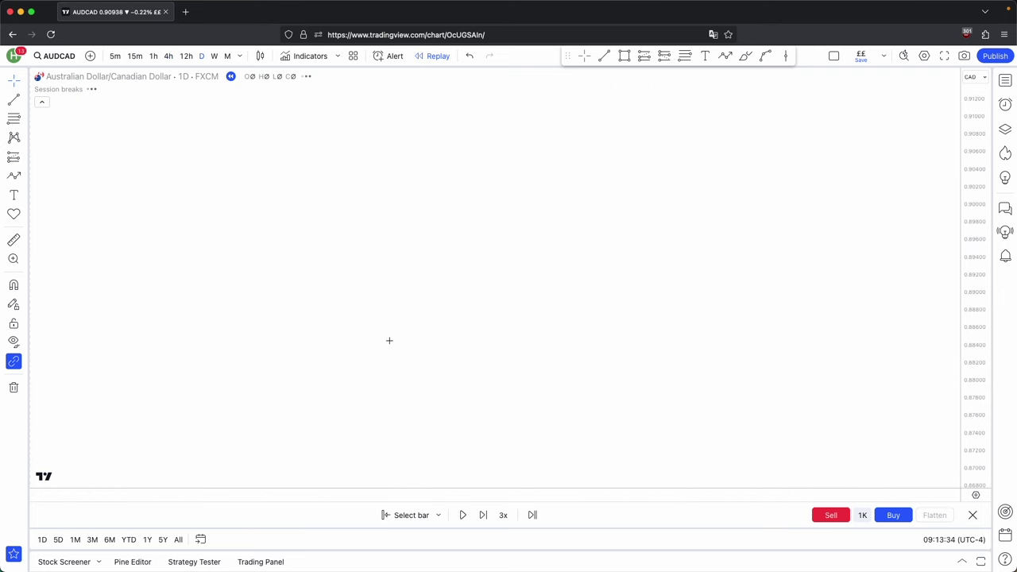
{"action": "left_click", "coordinate": [168, 55]}
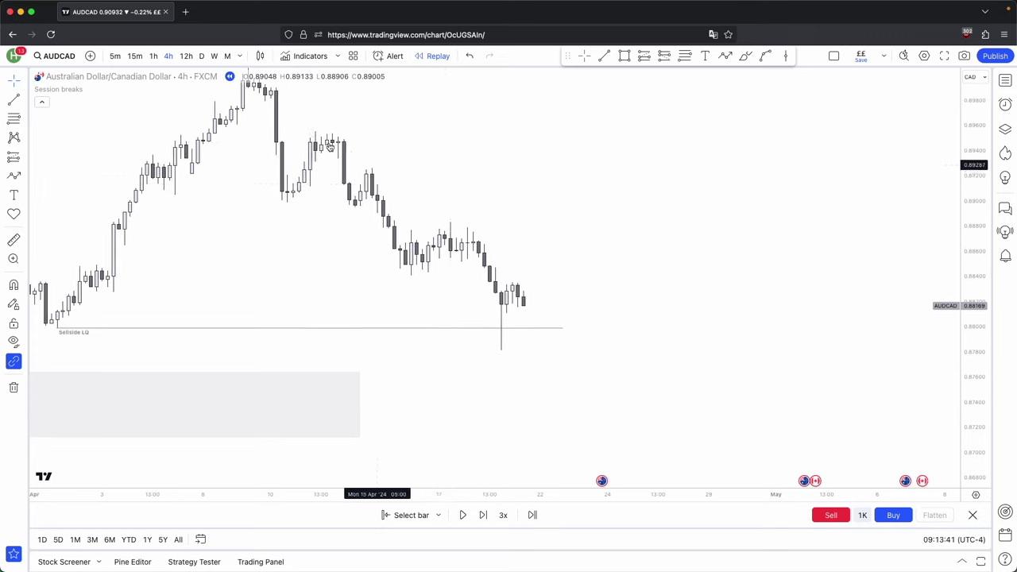
{"action": "left_click", "coordinate": [603, 60]}
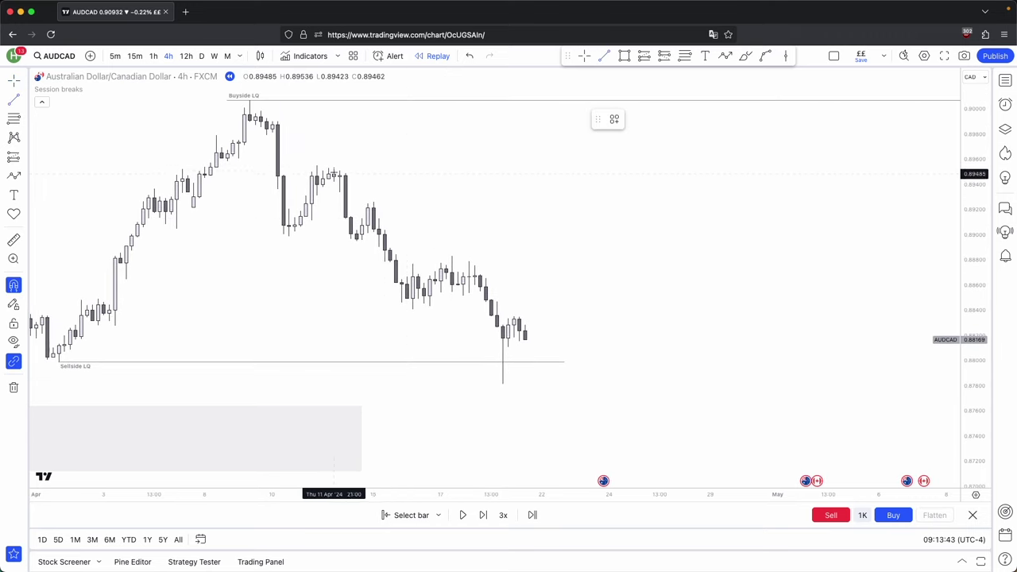
{"action": "left_click", "coordinate": [625, 59]}
{"action": "key", "text": "super"}
{"action": "left_click_drag", "start_coordinate": [321, 164], "coordinate": [582, 164]}
{"action": "left_click", "coordinate": [612, 124]}
{"action": "left_click", "coordinate": [646, 216]}
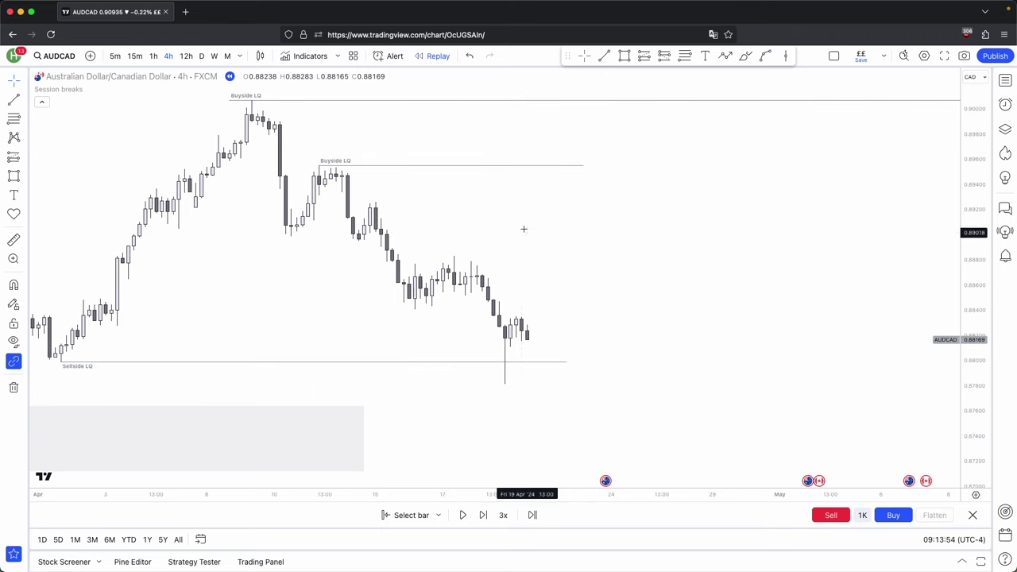
Step: Draw horizontal trend lines from the 15 April and 17 April swing highs to about 22 April, labelling both Buyside LQ
{"action": "left_click_drag", "start_coordinate": [375, 202], "coordinate": [561, 202]}
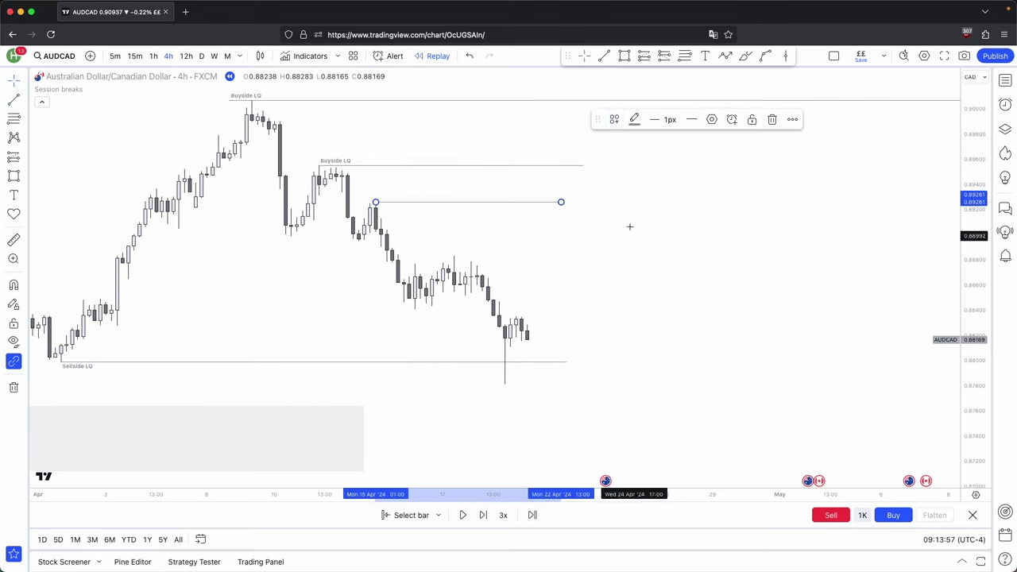
{"action": "left_click", "coordinate": [603, 56]}
{"action": "mouse_move", "coordinate": [454, 257]}
{"action": "left_mouse_down"}
{"action": "mouse_move", "coordinate": [575, 257]}
{"action": "mouse_move", "coordinate": [566, 256]}
{"action": "left_mouse_up"}
{"action": "left_click", "coordinate": [613, 119]}
{"action": "left_click", "coordinate": [648, 321]}
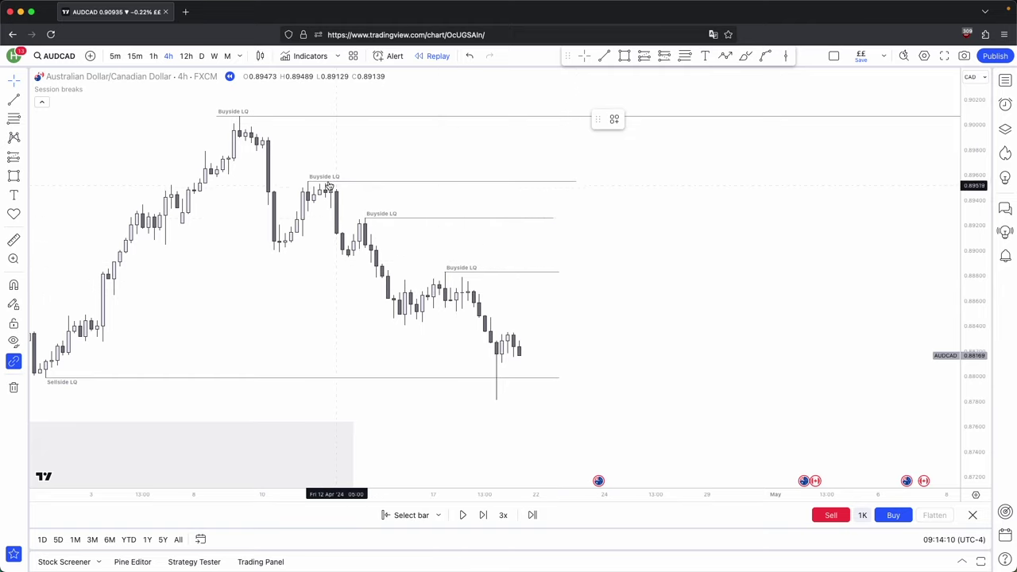
Step: Draw a dashed curve rising from about 0.8768 on 22 April to about 0.9003 on 2 May, just under the highest Buyside LQ line
{"action": "left_click_drag", "start_coordinate": [468, 247], "coordinate": [471, 259]}
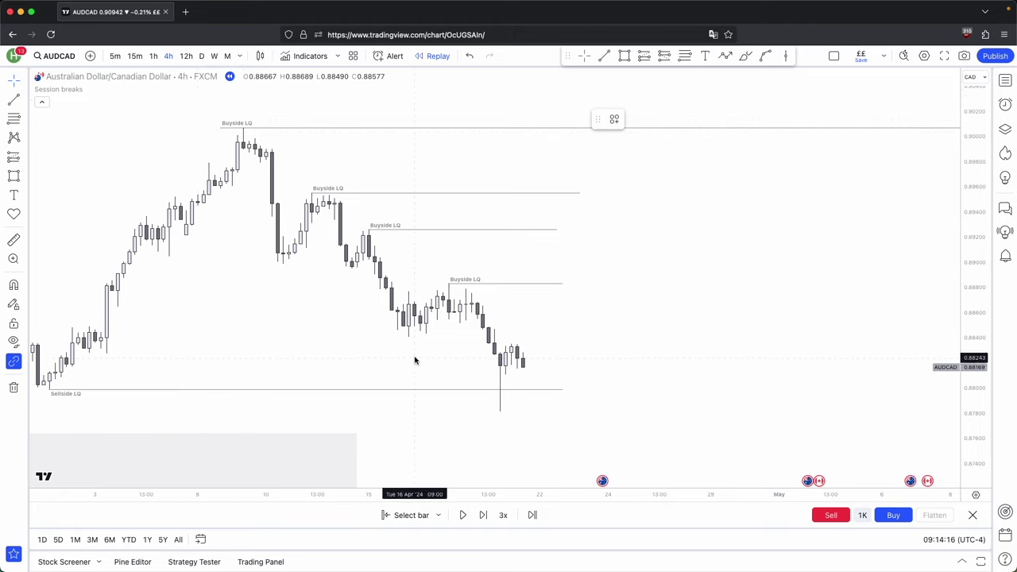
{"action": "left_click", "coordinate": [545, 429], "text": "shift"}
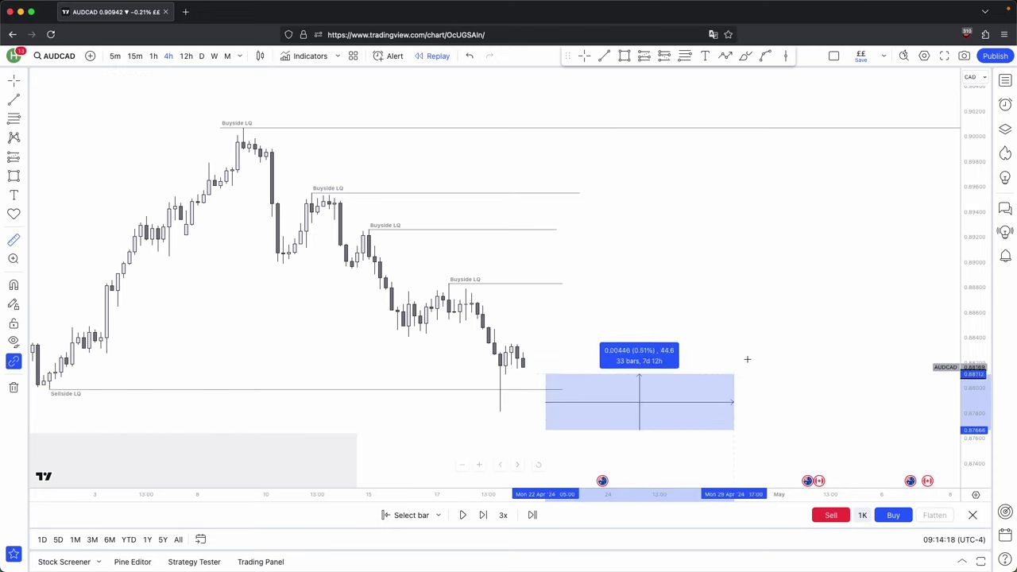
{"action": "left_click", "coordinate": [802, 213]}
{"action": "left_click", "coordinate": [765, 55]}
{"action": "left_click", "coordinate": [568, 428]}
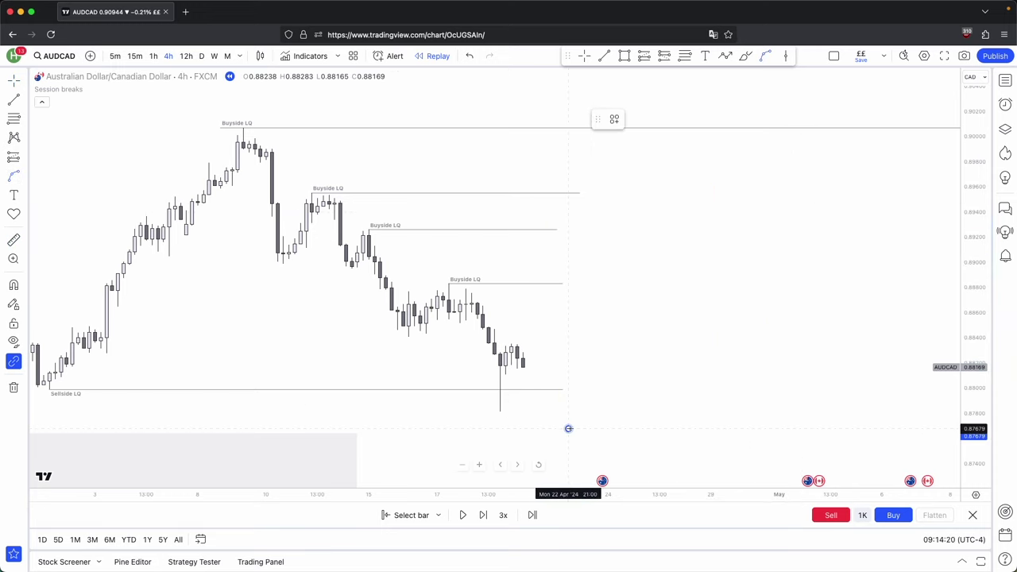
{"action": "double_click", "coordinate": [812, 132]}
{"action": "left_click", "coordinate": [826, 151]}
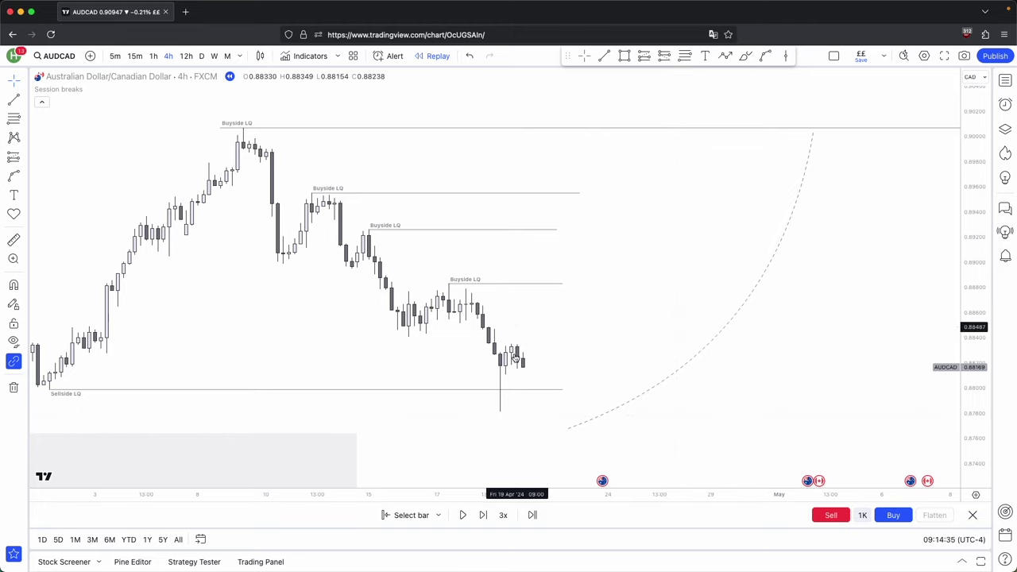
Step: Draw a horizontal trend line from the low of the 18 April wick to about 24 April
{"action": "left_click", "coordinate": [604, 57]}
{"action": "left_click", "coordinate": [500, 411]}
{"action": "left_click", "coordinate": [601, 411]}
Step: Draw a zigzag path from the current price below the 18 April low, rising through higher highs and higher lows to about 0.8938
{"action": "left_click", "coordinate": [724, 56]}
{"action": "left_click", "coordinate": [545, 371]}
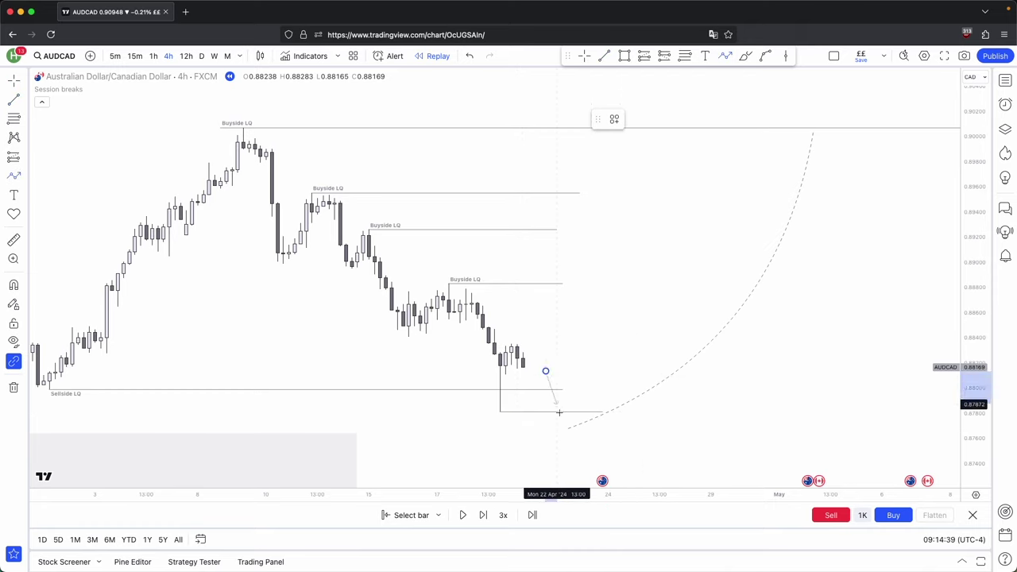
{"action": "left_click", "coordinate": [561, 438]}
{"action": "left_click", "coordinate": [608, 332]}
{"action": "left_click", "coordinate": [637, 381]}
{"action": "left_click", "coordinate": [677, 267]}
{"action": "left_click", "coordinate": [705, 294]}
{"action": "left_click", "coordinate": [733, 215]}
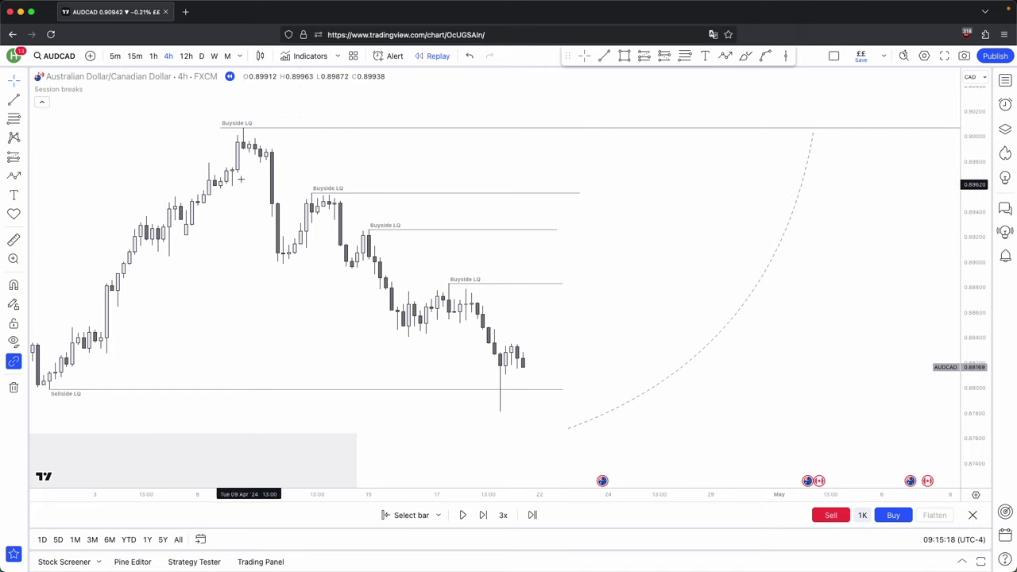
Step: Shade two rectangles, one over the 8–10 April top below the Buyside LQ line and one over the 10–12 April swing
{"action": "left_click", "coordinate": [625, 56]}
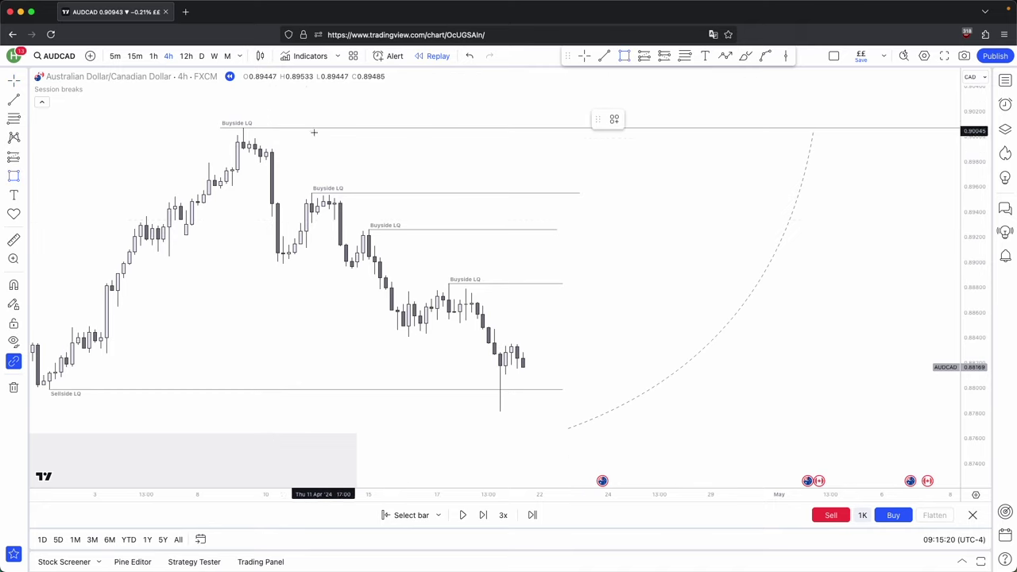
{"action": "left_click_drag", "start_coordinate": [294, 167], "coordinate": [220, 130]}
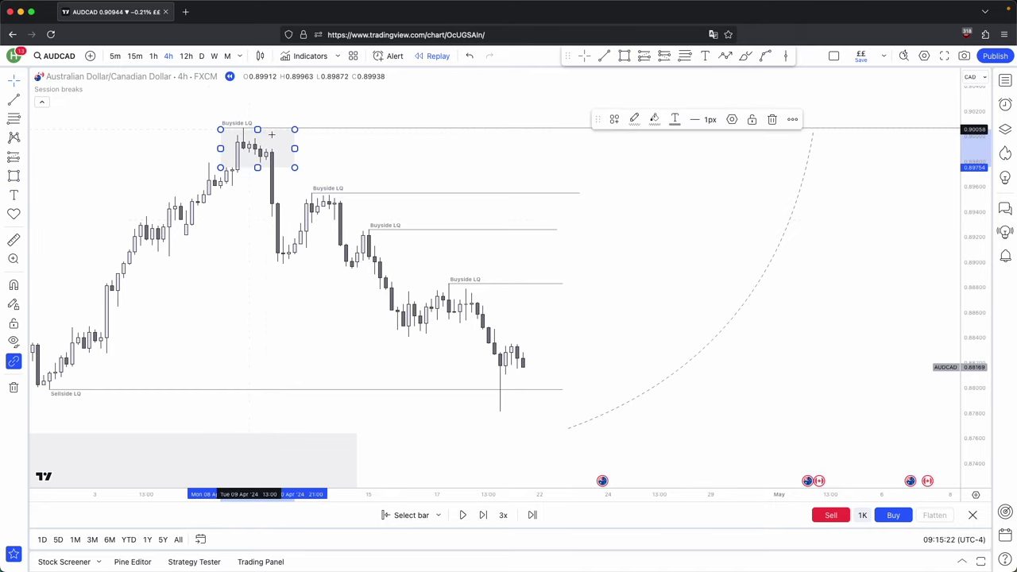
{"action": "left_click", "coordinate": [624, 55]}
{"action": "left_click_drag", "start_coordinate": [288, 265], "coordinate": [334, 205]}
{"action": "double_click", "coordinate": [346, 194]}
{"action": "left_click", "coordinate": [591, 213]}
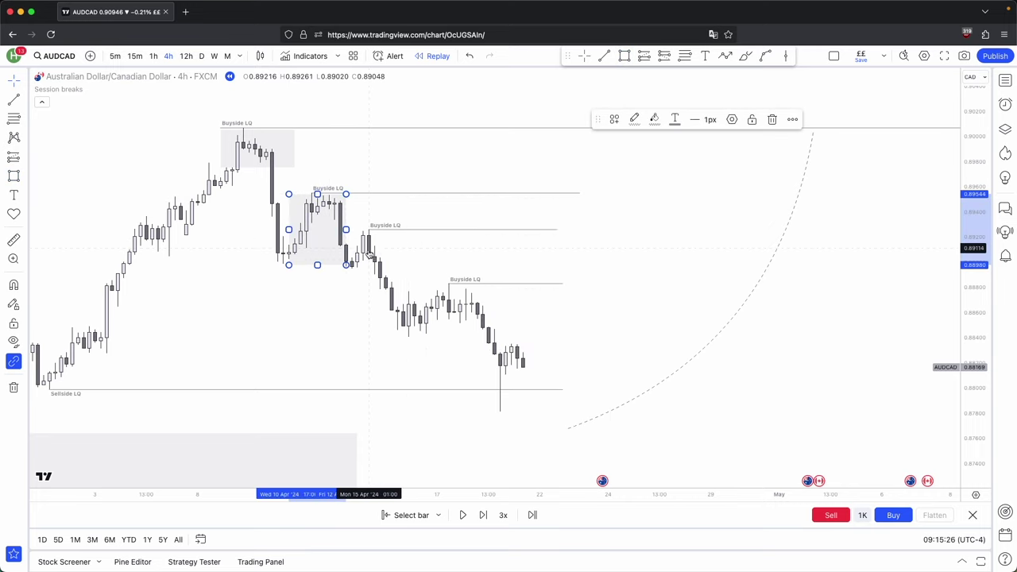
Step: Draw a zigzag path rising from about 0.8815 on 22 April through higher highs and higher lows to about 0.9015 on 30 April
{"action": "left_click", "coordinate": [724, 56]}
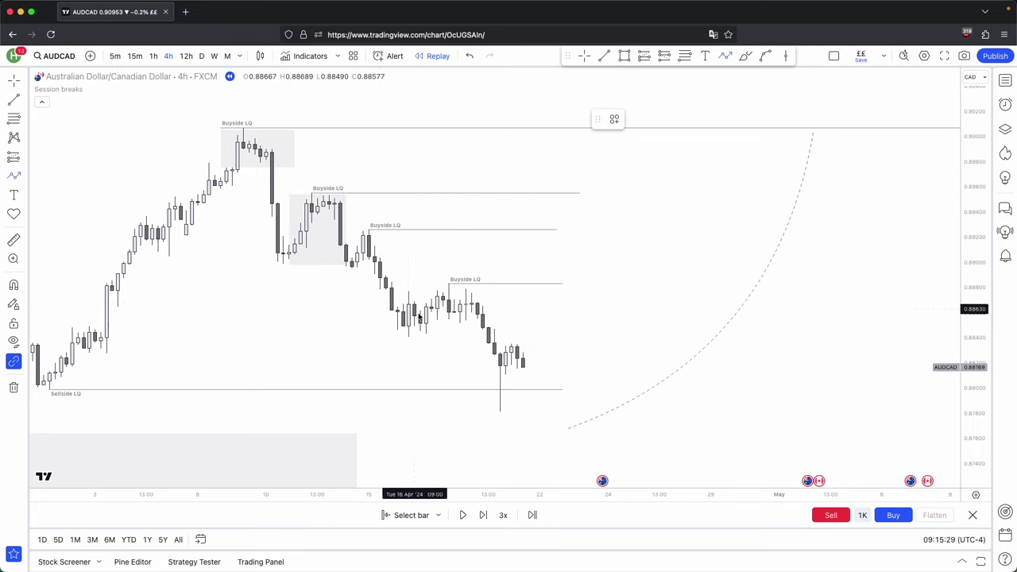
{"action": "left_click", "coordinate": [545, 369]}
{"action": "left_click", "coordinate": [579, 260]}
{"action": "left_click", "coordinate": [607, 299]}
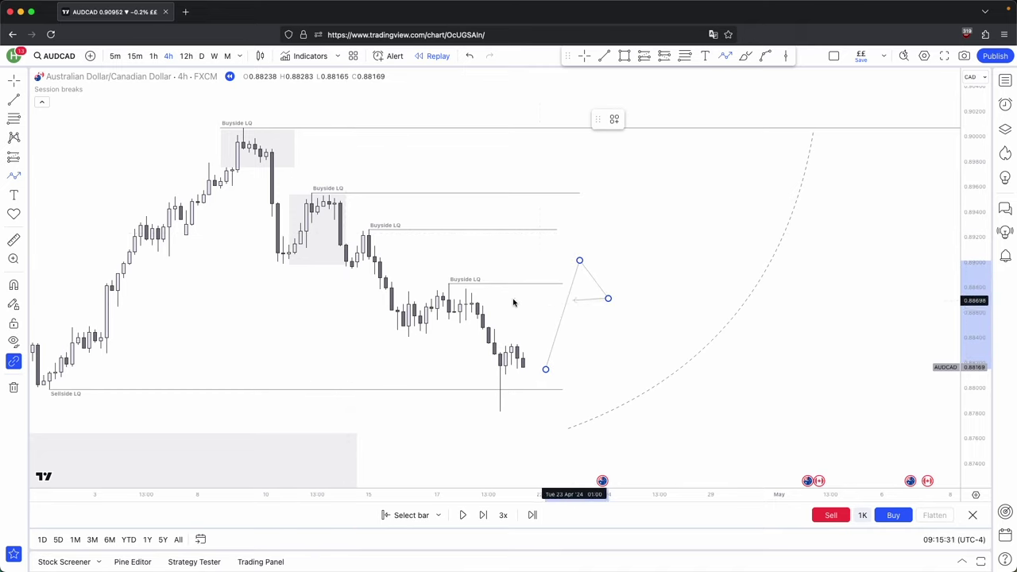
{"action": "left_click", "coordinate": [665, 238]}
{"action": "left_click", "coordinate": [694, 155]}
{"action": "left_click", "coordinate": [722, 196]}
{"action": "left_click", "coordinate": [745, 118]}
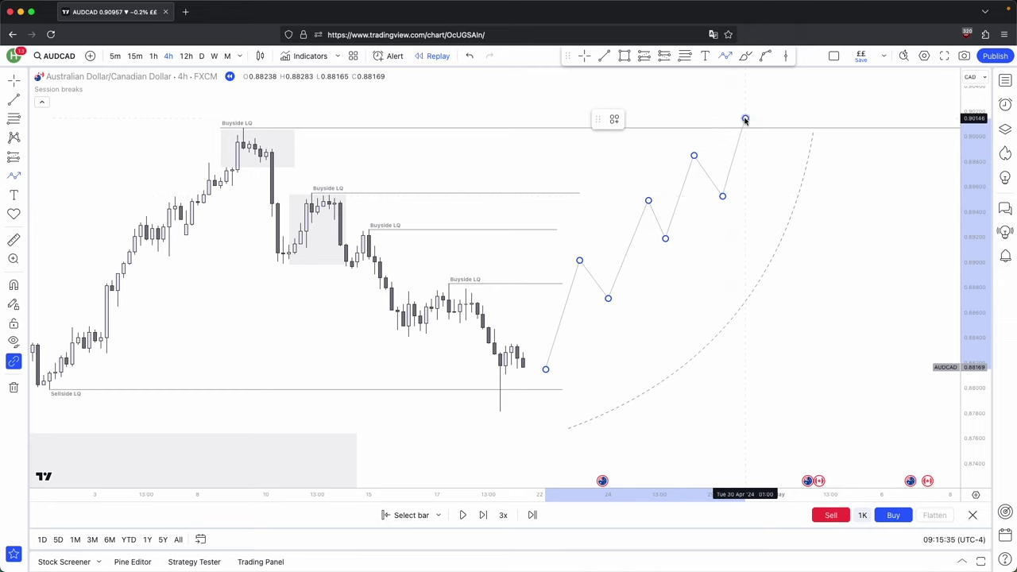
{"action": "left_click", "coordinate": [745, 118]}
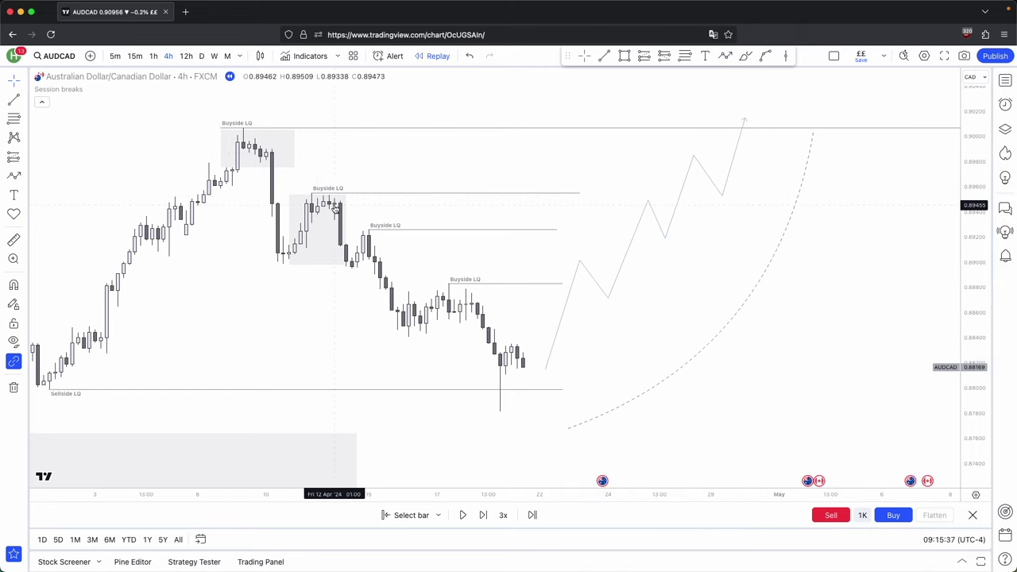
Step: Undo the zigzag path and the two shaded rectangles over the April tops
{"action": "key", "text": "super+z"}
{"action": "key", "text": "super+z"}
{"action": "key", "text": "super+z"}
Step: Advance the replay by one candle and draw a short horizontal trend line from the 19 April high to the new bullish candle
{"action": "left_click", "coordinate": [483, 515]}
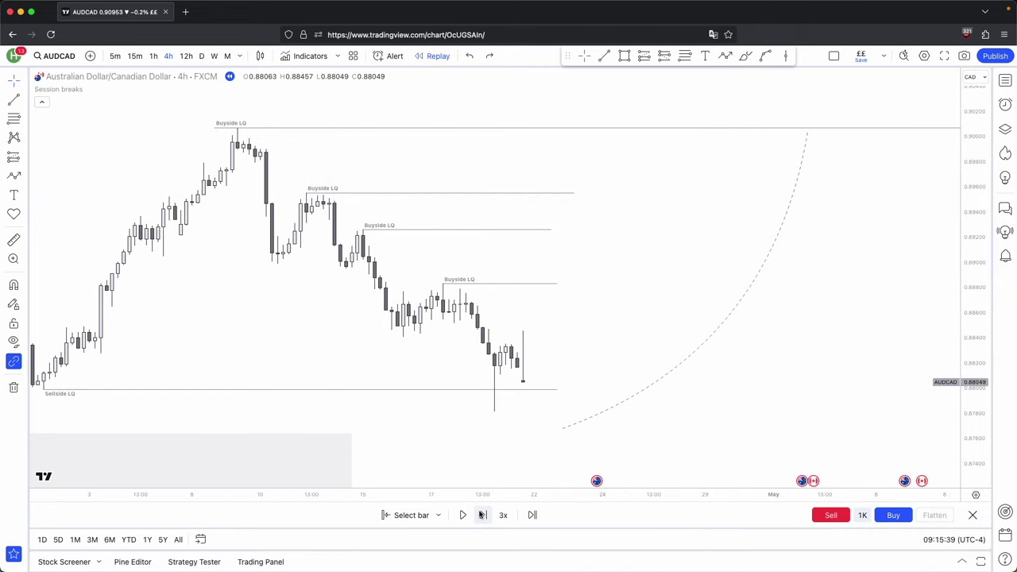
{"action": "scroll", "coordinate": [594, 347], "scroll_direction": "up", "scroll_amount": 1}
{"action": "left_click", "coordinate": [603, 56]}
{"action": "key", "text": "super"}
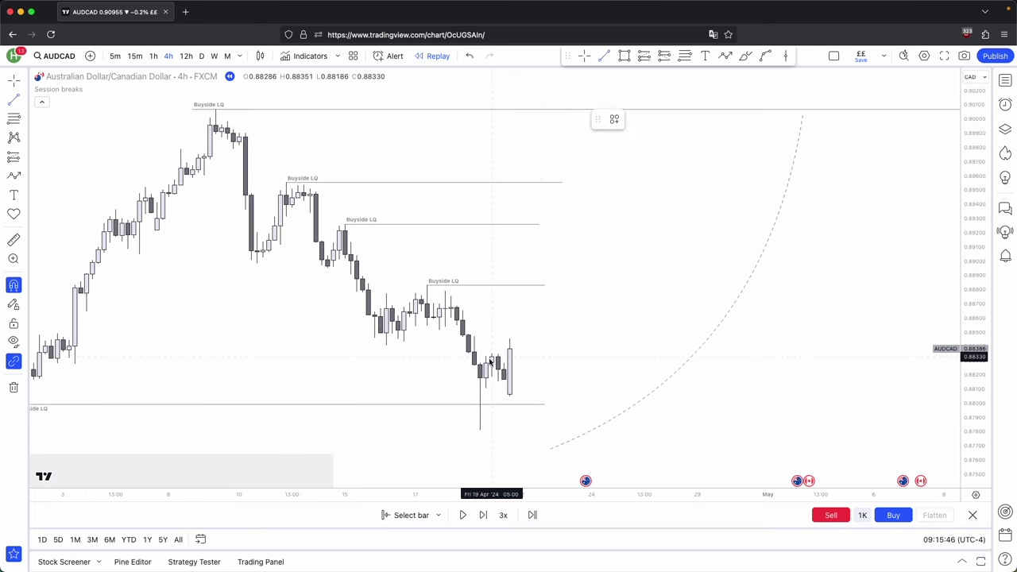
{"action": "left_click", "coordinate": [508, 354]}
{"action": "left_click_drag", "start_coordinate": [556, 358], "coordinate": [583, 323]}
{"action": "left_click_drag", "start_coordinate": [976, 416], "coordinate": [975, 372]}
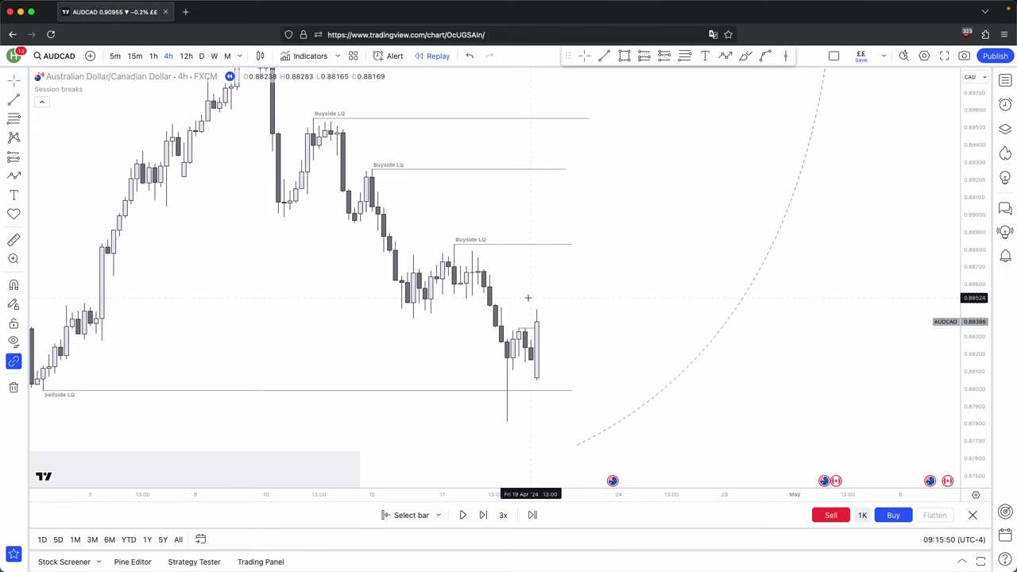
Step: Advance the replay two candles and shade the 19 April 13:00 candle's range, 0.88330 to about 0.88165, extending the rectangle to about 23 April
{"action": "left_click", "coordinate": [483, 515]}
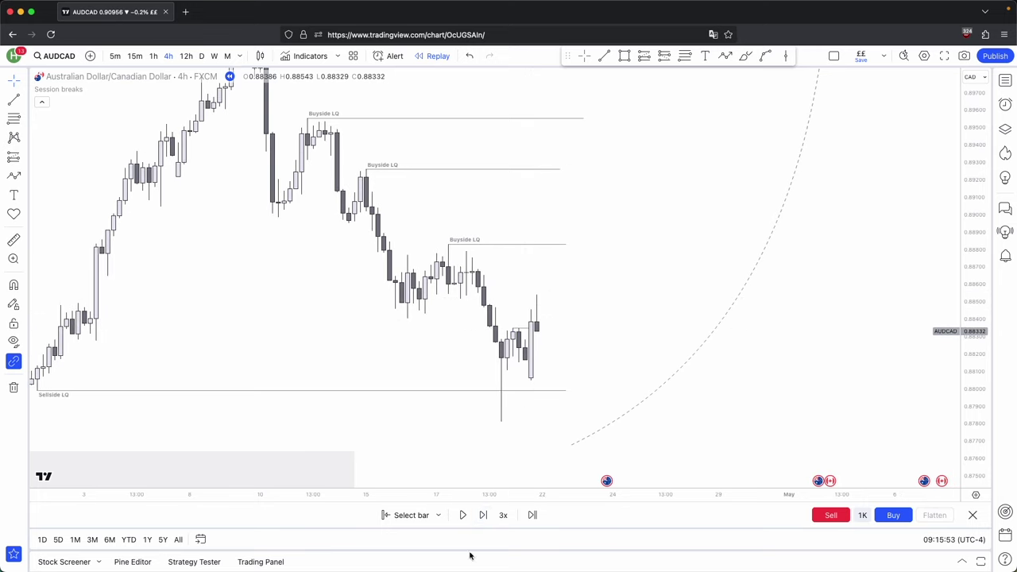
{"action": "key", "text": "shift+Right"}
{"action": "left_click", "coordinate": [624, 56]}
{"action": "left_click", "coordinate": [505, 332]}
{"action": "left_click", "coordinate": [512, 341]}
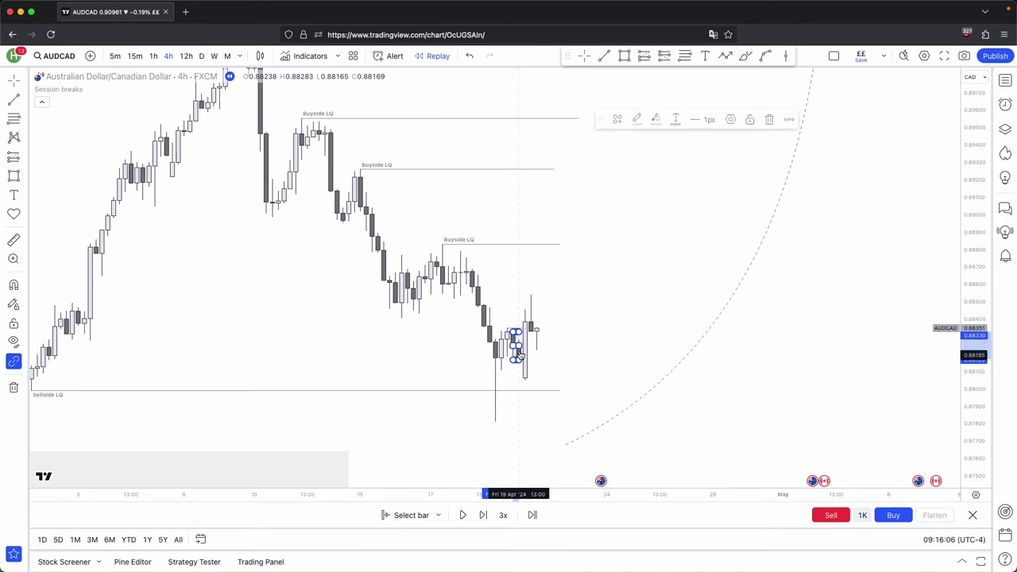
{"action": "left_click", "coordinate": [583, 360]}
{"action": "left_click", "coordinate": [610, 333]}
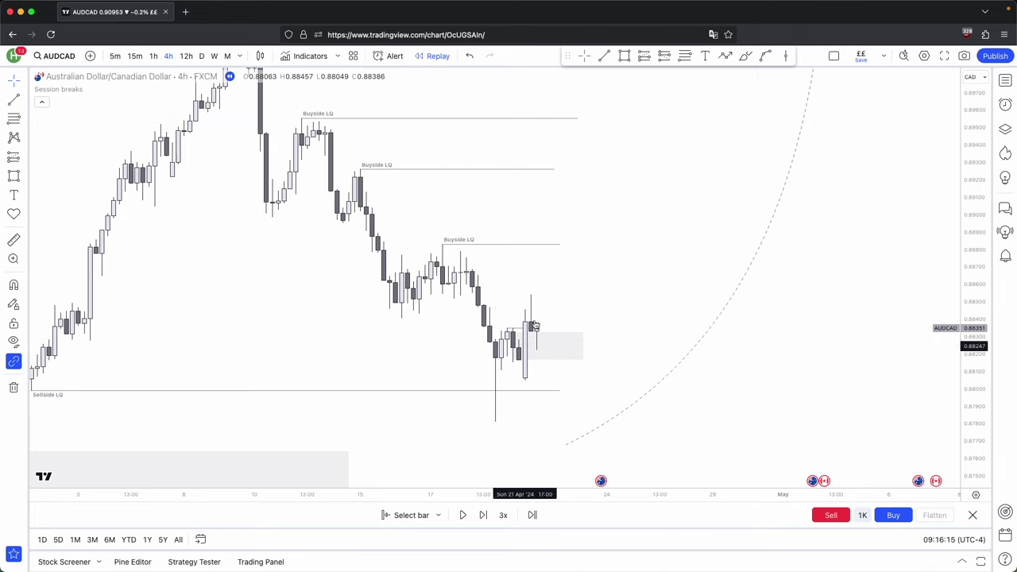
Step: Delete the large shaded rectangle below the Sellside LQ line
{"action": "scroll", "coordinate": [345, 461], "scroll_direction": "down", "scroll_amount": 3}
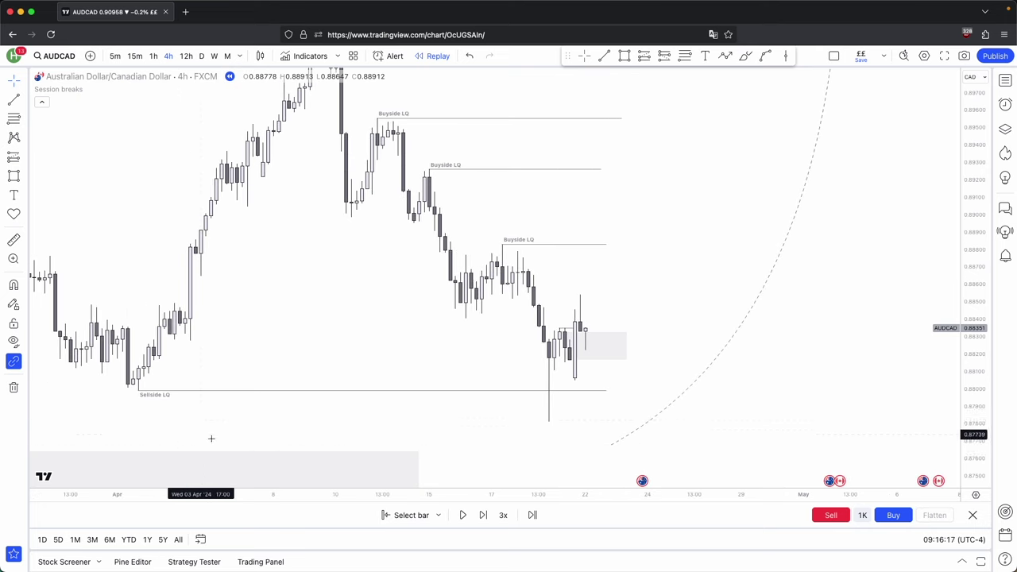
{"action": "left_click", "coordinate": [410, 457]}
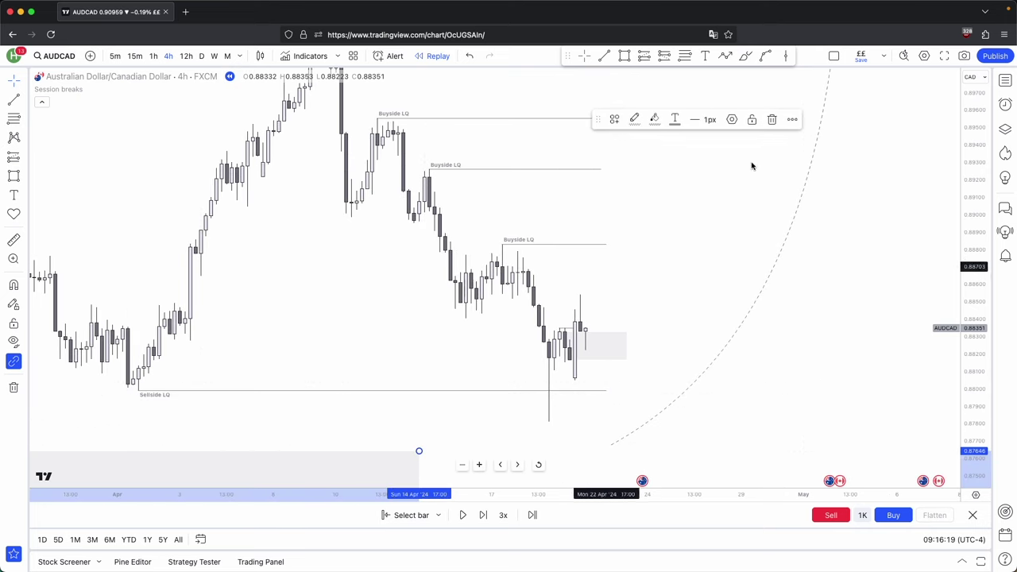
{"action": "left_click", "coordinate": [772, 118]}
{"action": "scroll", "coordinate": [742, 247], "scroll_direction": "up", "scroll_amount": 2}
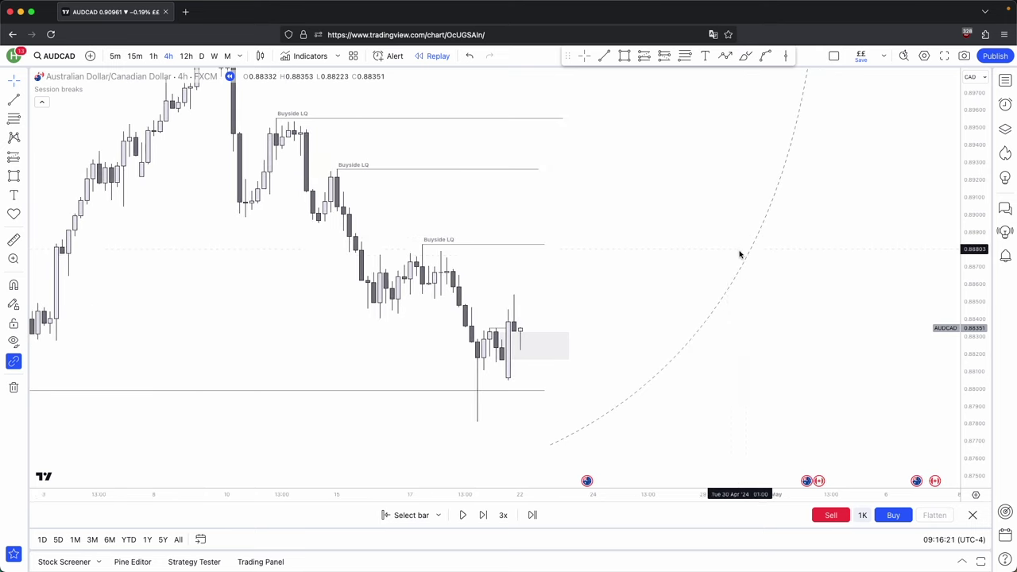
Step: Draw a horizontal trend line from the 21 April high at 0.88543 to late 22 April and apply the Buyside LQ template
{"action": "left_click", "coordinate": [526, 336]}
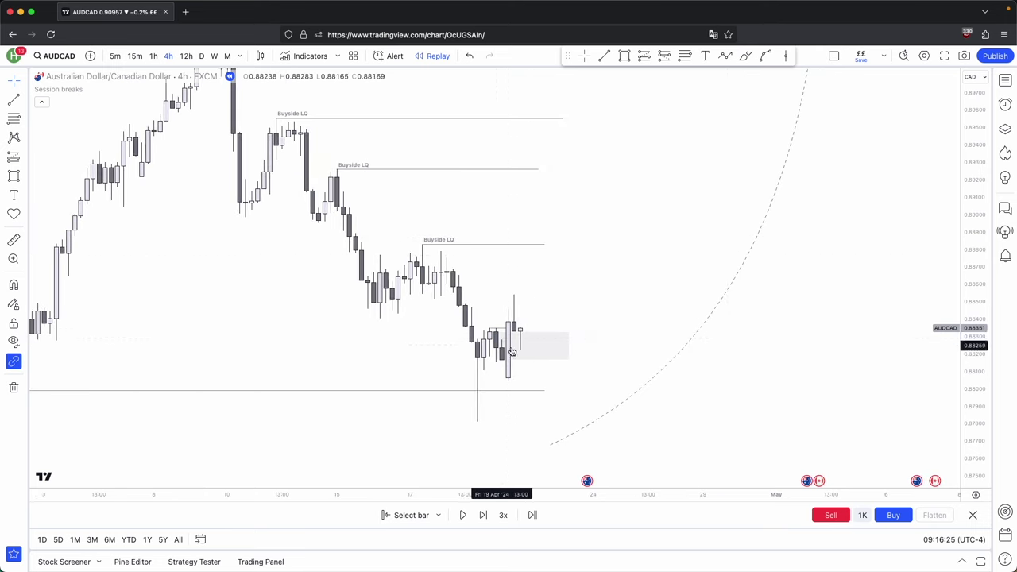
{"action": "left_click_drag", "start_coordinate": [537, 320], "coordinate": [545, 328]}
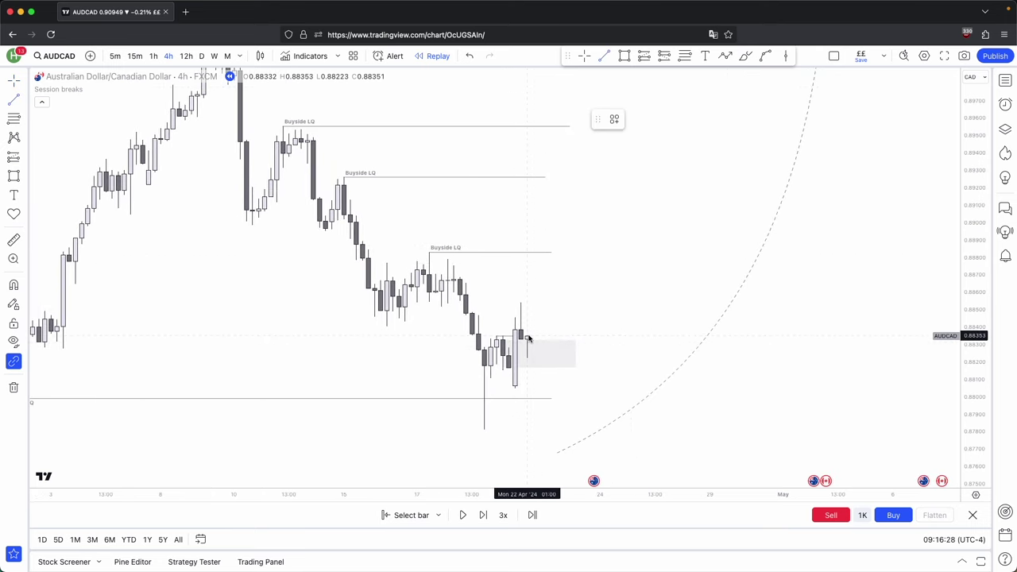
{"action": "left_click", "coordinate": [520, 302]}
{"action": "left_click", "coordinate": [557, 302]}
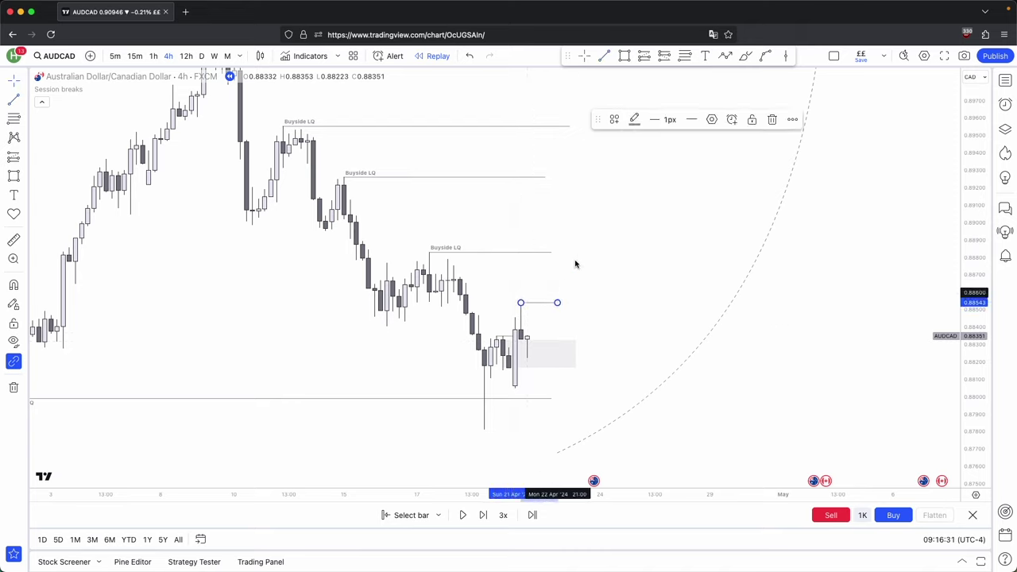
{"action": "left_click", "coordinate": [614, 119]}
{"action": "left_click", "coordinate": [636, 234]}
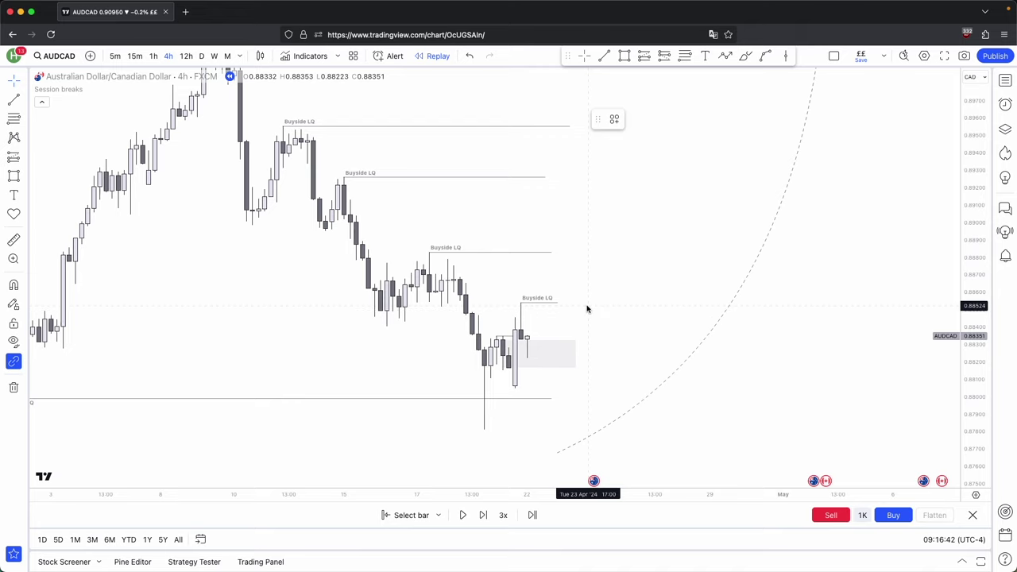
Step: Advance the replay five 4-hour candles to 22 April 21:00
{"action": "scroll", "coordinate": [587, 309], "scroll_direction": "up", "scroll_amount": 1}
{"action": "left_click", "coordinate": [487, 519]}
{"action": "left_click", "coordinate": [489, 520]}
{"action": "left_click", "coordinate": [483, 515]}
{"action": "left_click", "coordinate": [483, 515]}
{"action": "left_click", "coordinate": [483, 515]}
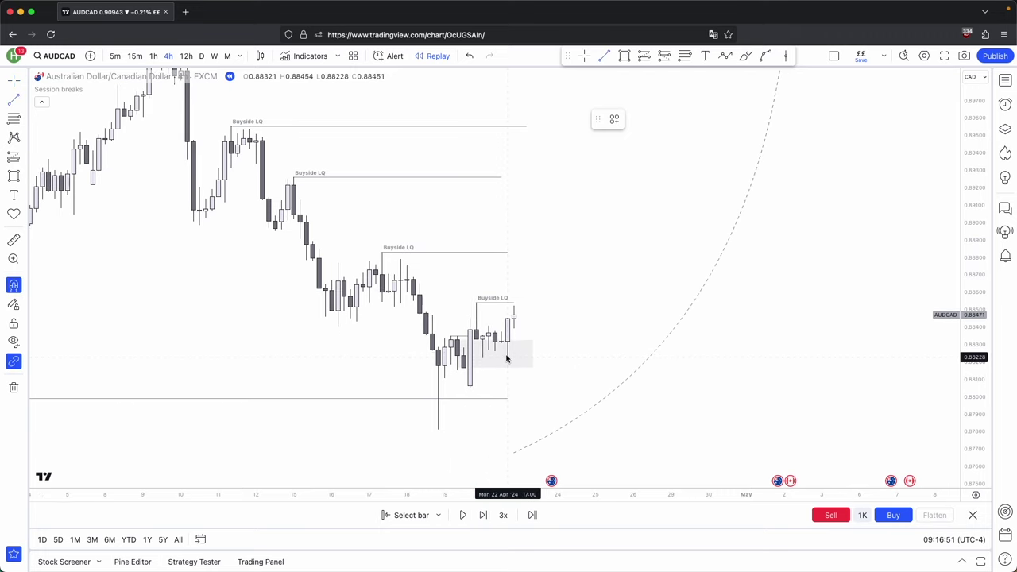
Step: Draw a horizontal trend line from the 22 April 01:00 low to about 23 April, inside the small shaded rectangle
{"action": "mouse_move", "coordinate": [483, 358]}
{"action": "left_mouse_down"}
{"action": "mouse_move", "coordinate": [518, 363]}
{"action": "mouse_move", "coordinate": [566, 342]}
{"action": "mouse_move", "coordinate": [541, 350]}
{"action": "left_mouse_up"}
{"action": "left_click", "coordinate": [557, 352]}
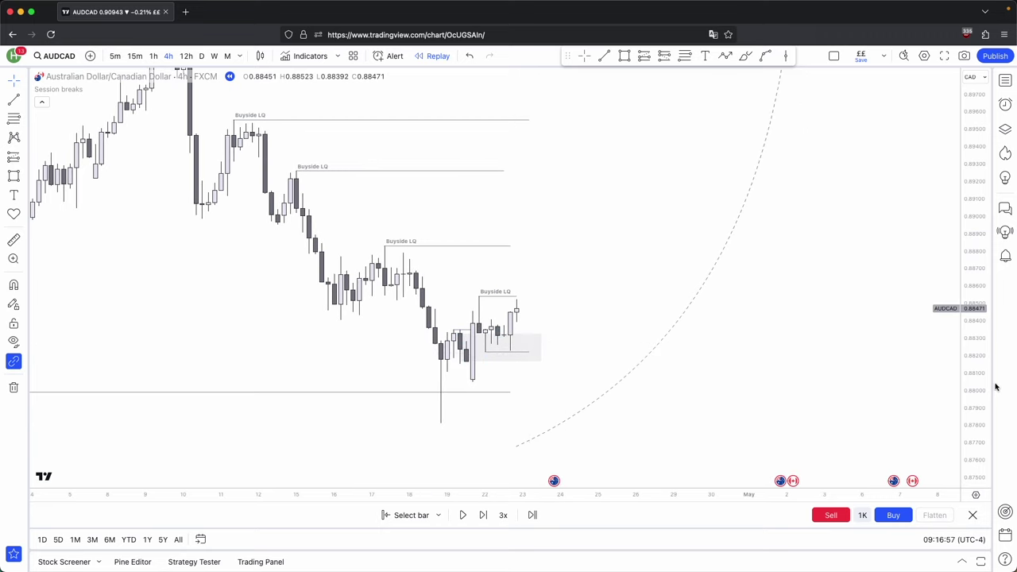
{"action": "left_click_drag", "start_coordinate": [975, 402], "coordinate": [974, 367]}
{"action": "left_click_drag", "start_coordinate": [518, 367], "coordinate": [528, 325]}
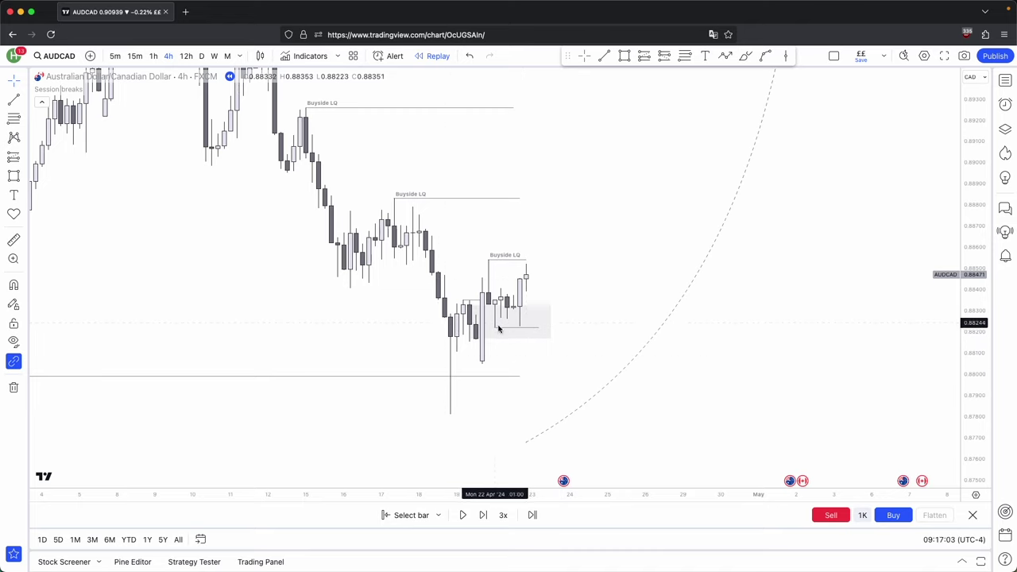
Step: Delete the short vertical trend line extending the 22 April 17:00 candle's wick below the shaded rectangle
{"action": "scroll", "coordinate": [556, 274], "scroll_direction": "left", "scroll_amount": 2}
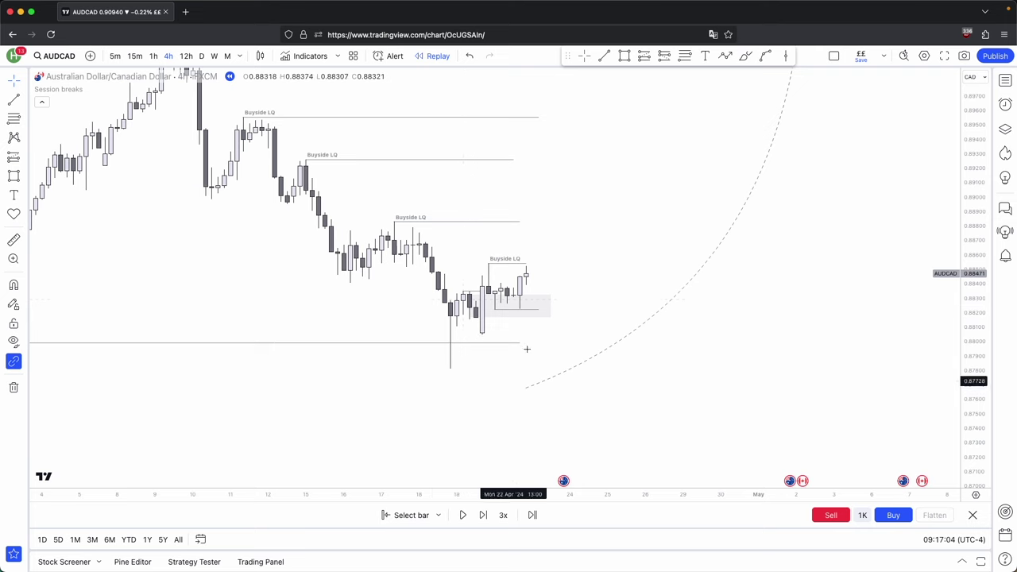
{"action": "scroll", "coordinate": [603, 239], "scroll_direction": "left", "scroll_amount": 1}
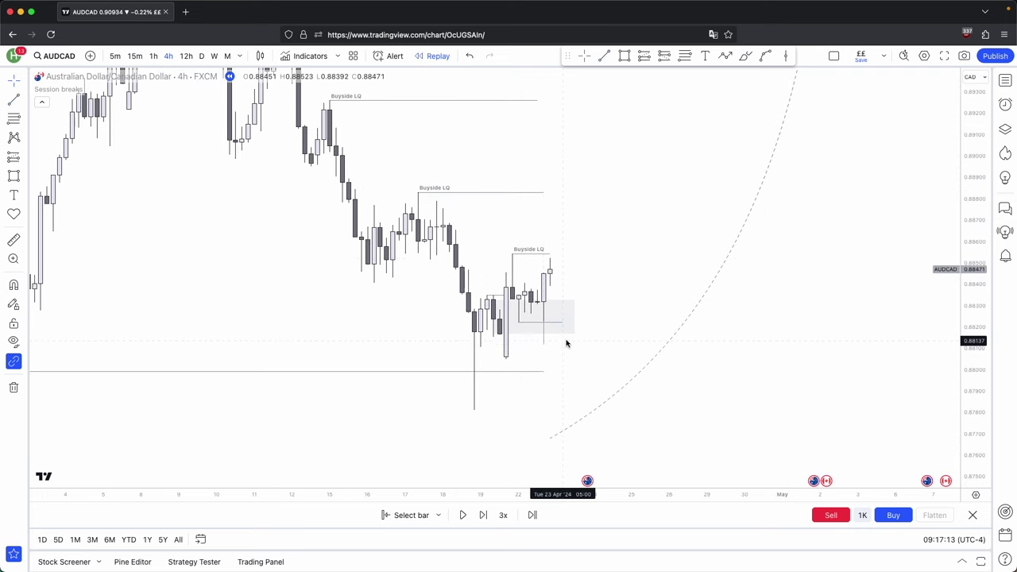
{"action": "scroll", "coordinate": [565, 341], "scroll_direction": "right", "scroll_amount": 1}
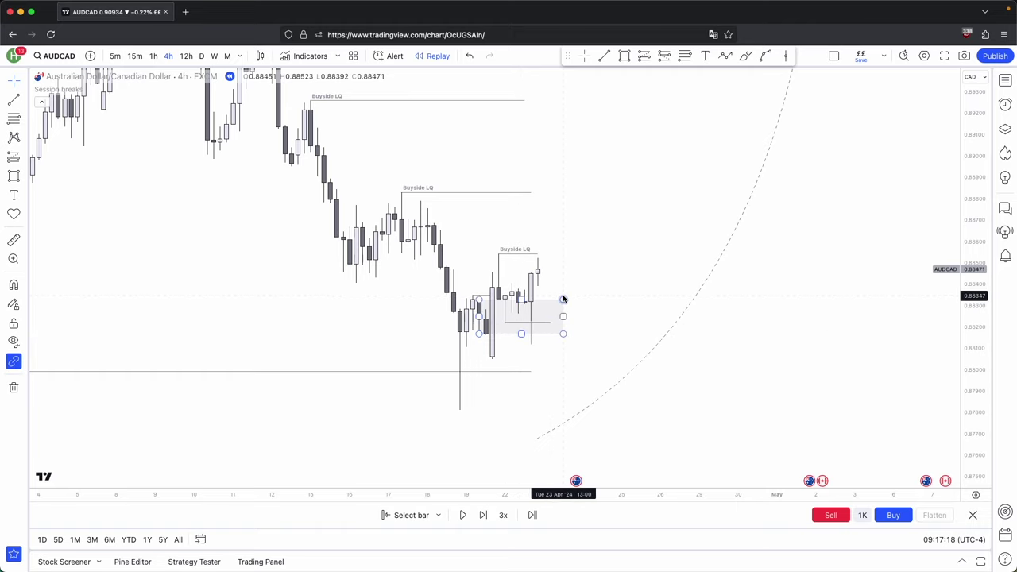
{"action": "scroll", "coordinate": [556, 329], "scroll_direction": "right", "scroll_amount": 1}
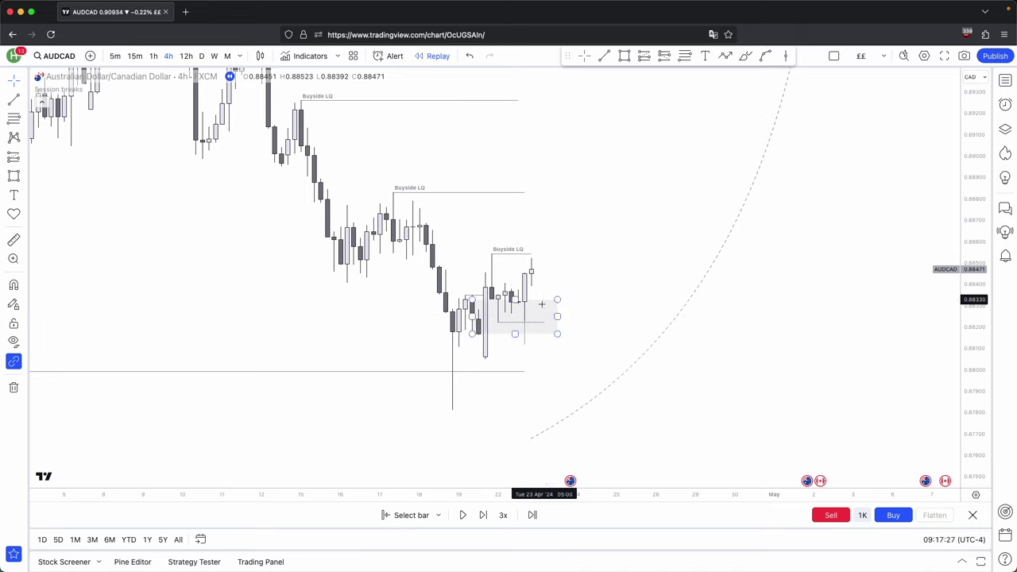
{"action": "left_click", "coordinate": [524, 334]}
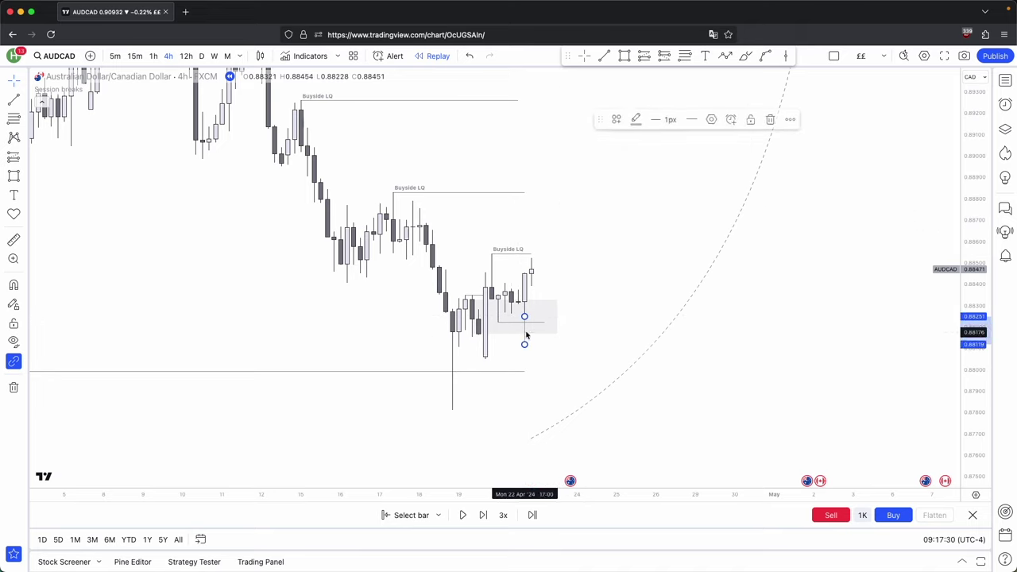
{"action": "left_click", "coordinate": [769, 118]}
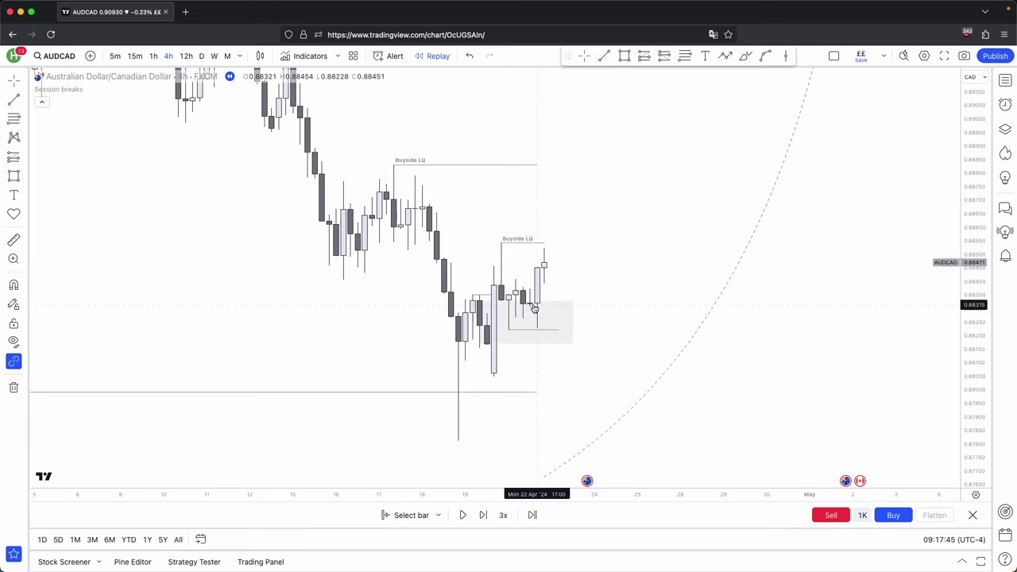
Step: Move the start of the horizontal low line to the 22 April 17:00 low and extend its end to about 24 April
{"action": "left_click_drag", "start_coordinate": [508, 330], "coordinate": [586, 329]}
{"action": "left_click_drag", "start_coordinate": [581, 330], "coordinate": [640, 330]}
{"action": "left_click_drag", "start_coordinate": [652, 289], "coordinate": [606, 314]}
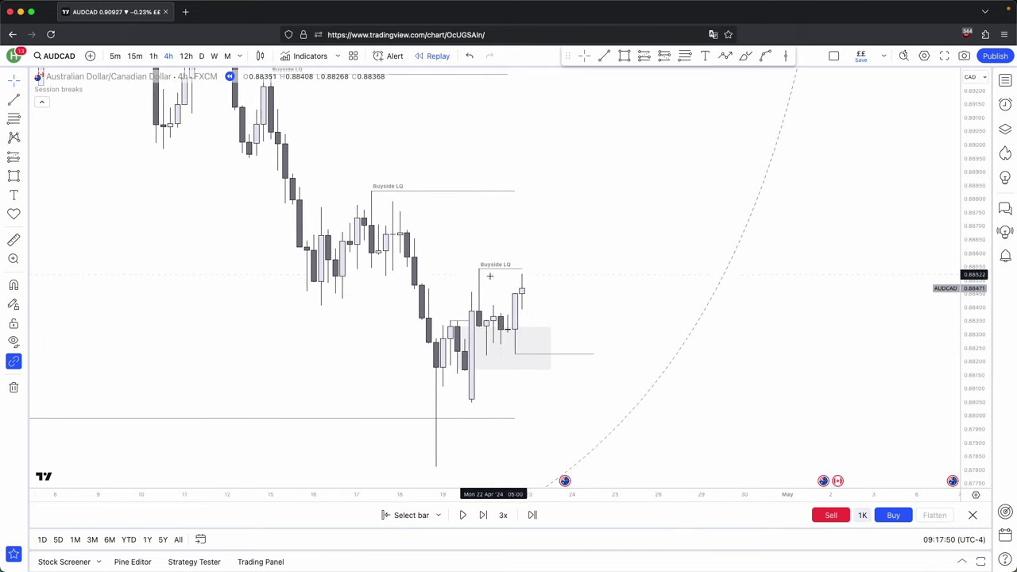
Step: Advance the replay three 4-hour candles to 23 April 09:00
{"action": "left_click", "coordinate": [482, 515]}
{"action": "left_click", "coordinate": [482, 515]}
{"action": "left_click", "coordinate": [482, 515]}
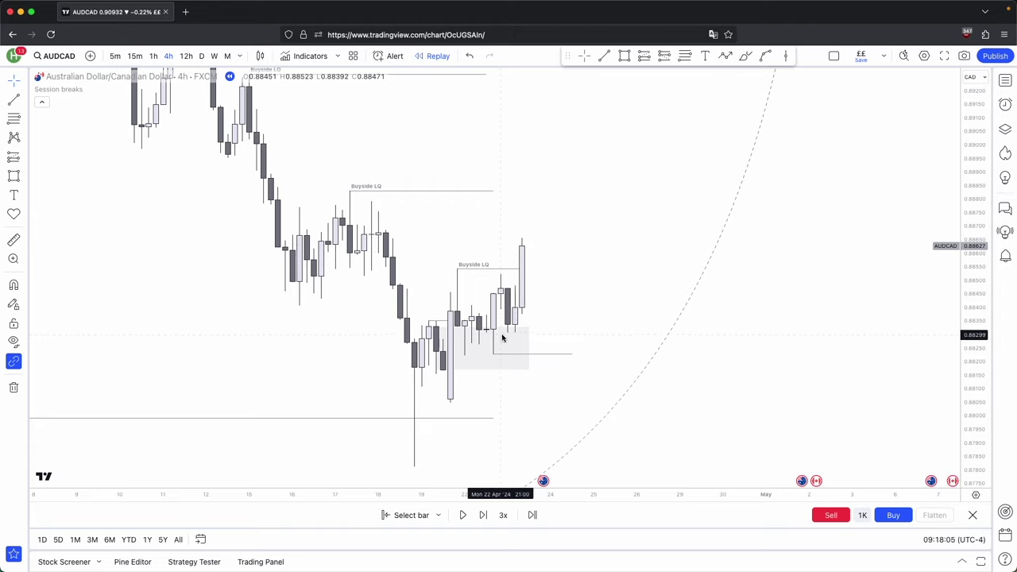
Step: Draw a horizontal trend line from the 23 April 01:00 low at 0.88307 to late 24 April
{"action": "left_click", "coordinate": [603, 55]}
{"action": "left_click", "coordinate": [507, 332]}
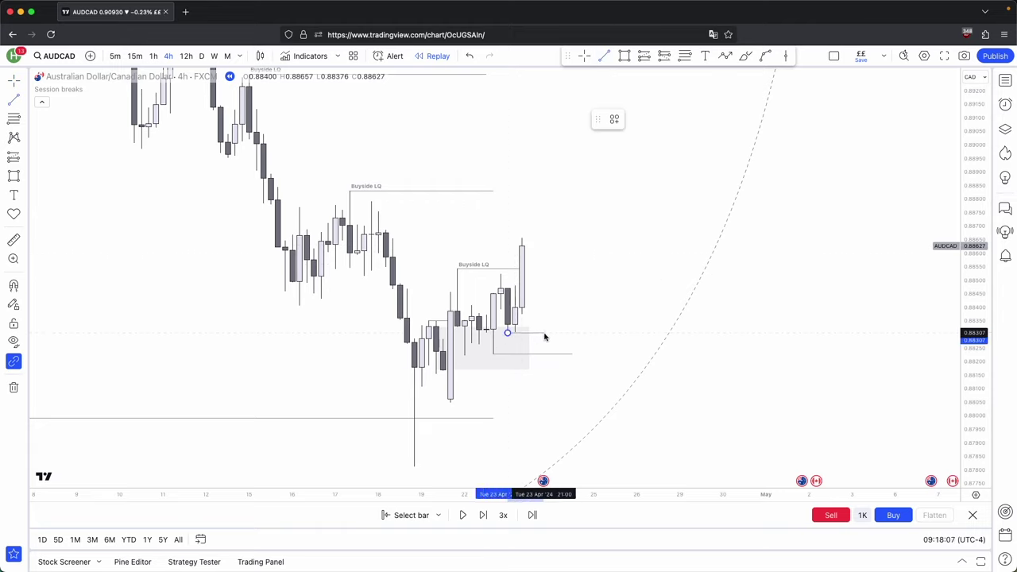
{"action": "left_click", "coordinate": [579, 332]}
{"action": "left_click", "coordinate": [587, 300]}
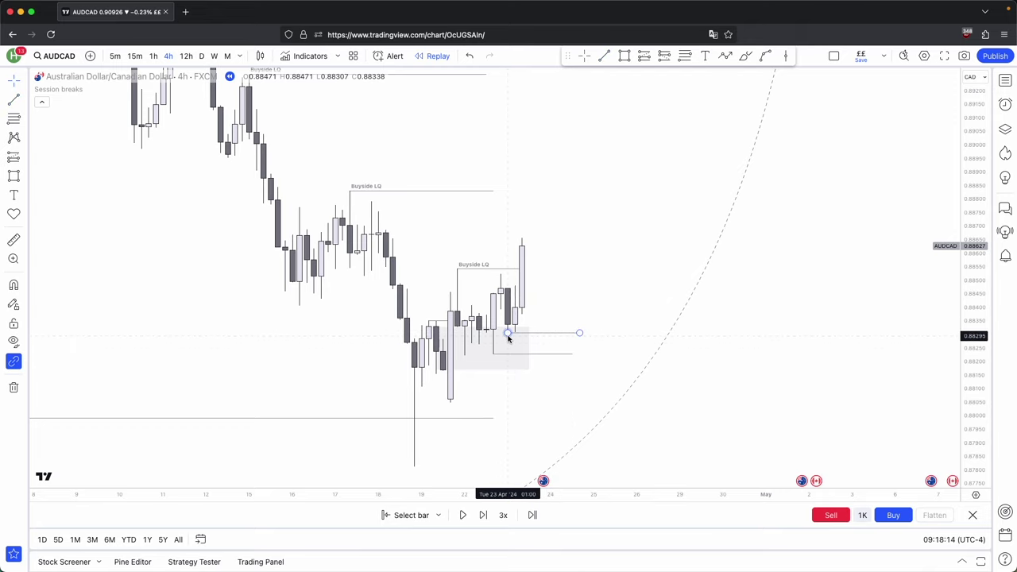
Step: Draw a temporary horizontal trend line from the 18 April wick low to about 24 April and delete it again
{"action": "left_click", "coordinate": [603, 55]}
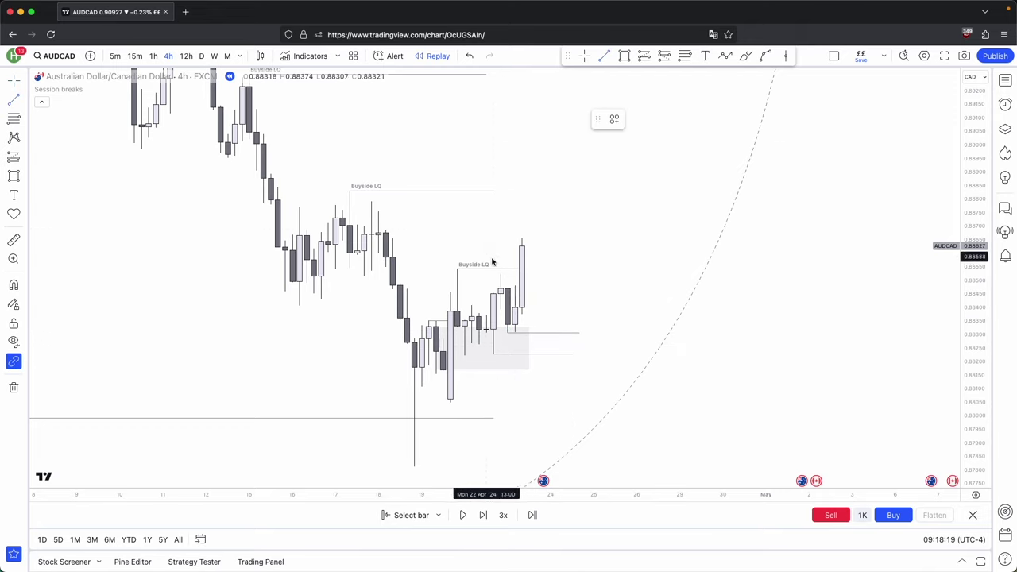
{"action": "scroll", "coordinate": [490, 270], "scroll_direction": "down", "scroll_amount": 1}
{"action": "left_click", "coordinate": [422, 466]}
{"action": "left_click", "coordinate": [563, 455], "text": "shift"}
{"action": "left_click_drag", "start_coordinate": [646, 447], "coordinate": [638, 428]}
{"action": "left_click", "coordinate": [555, 448]}
{"action": "key", "text": "BackSpace"}
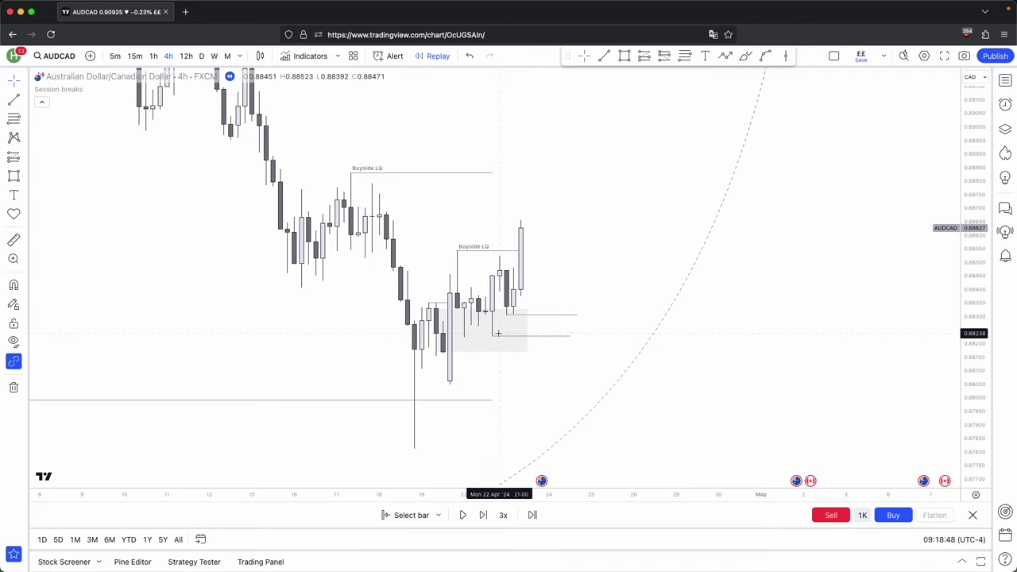
Step: Advance the replay by one 4-hour candle past the bullish candle of 23 April 09:00
{"action": "scroll", "coordinate": [498, 332], "scroll_direction": "down", "scroll_amount": 1}
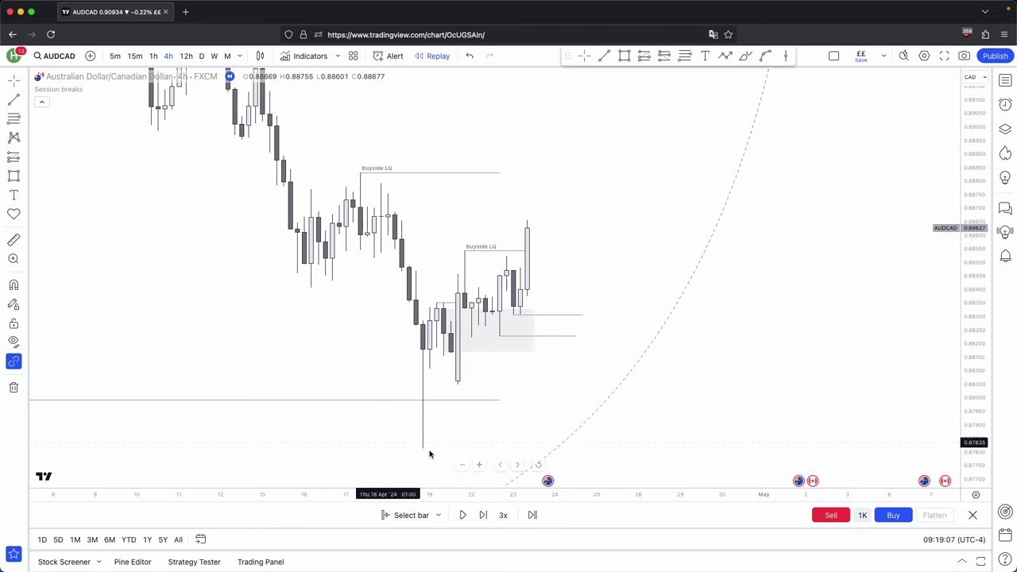
{"action": "scroll", "coordinate": [560, 276], "scroll_direction": "up", "scroll_amount": 1}
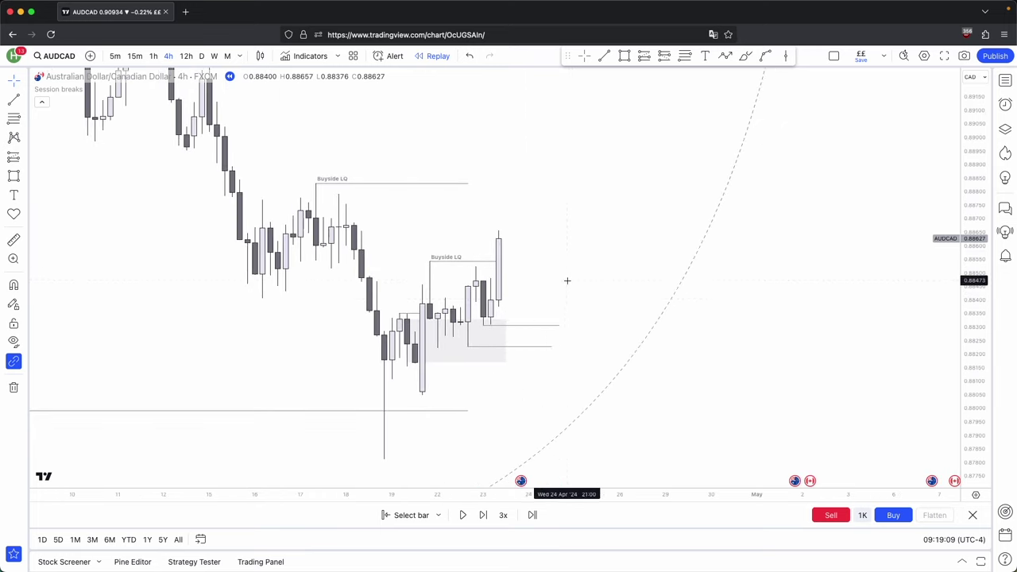
{"action": "left_click", "coordinate": [483, 515]}
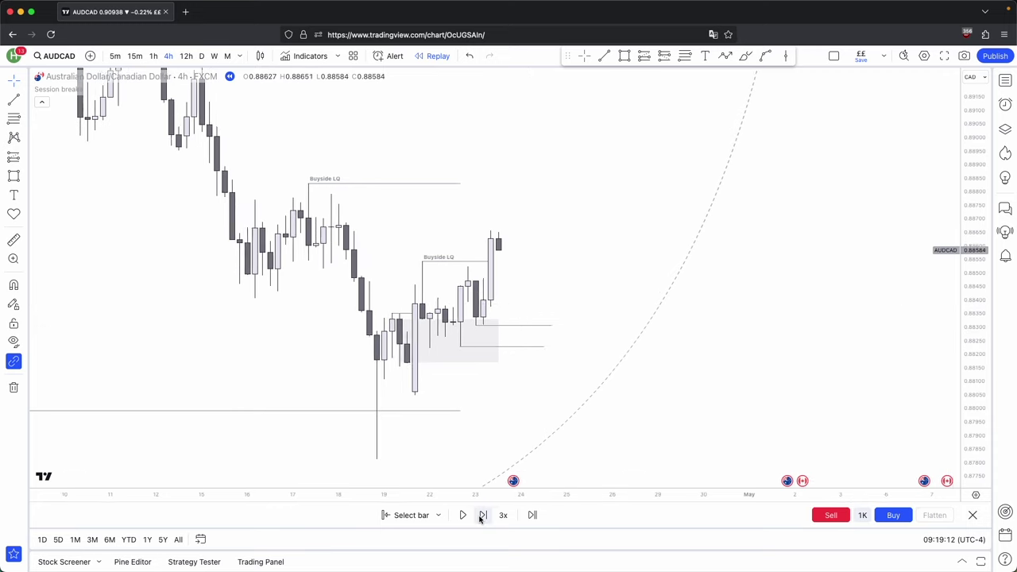
Step: Advance the replay by one 4-hour candle and delete the old entry zone and the two short horizontal lines at recent lows
{"action": "left_click", "coordinate": [483, 515]}
{"action": "left_click_drag", "start_coordinate": [530, 250], "coordinate": [537, 265]}
{"action": "left_click", "coordinate": [625, 55]}
{"action": "left_click", "coordinate": [573, 386]}
{"action": "left_click_drag", "start_coordinate": [414, 334], "coordinate": [413, 333]}
{"action": "left_click", "coordinate": [772, 120]}
Step: Draw a rectangle zone across 23 and 24 April between about 0.8834 and 0.8847, and advance the replay by one 4-hour candle
{"action": "left_click", "coordinate": [625, 56]}
{"action": "left_click_drag", "start_coordinate": [474, 297], "coordinate": [557, 332]}
{"action": "left_click", "coordinate": [545, 270]}
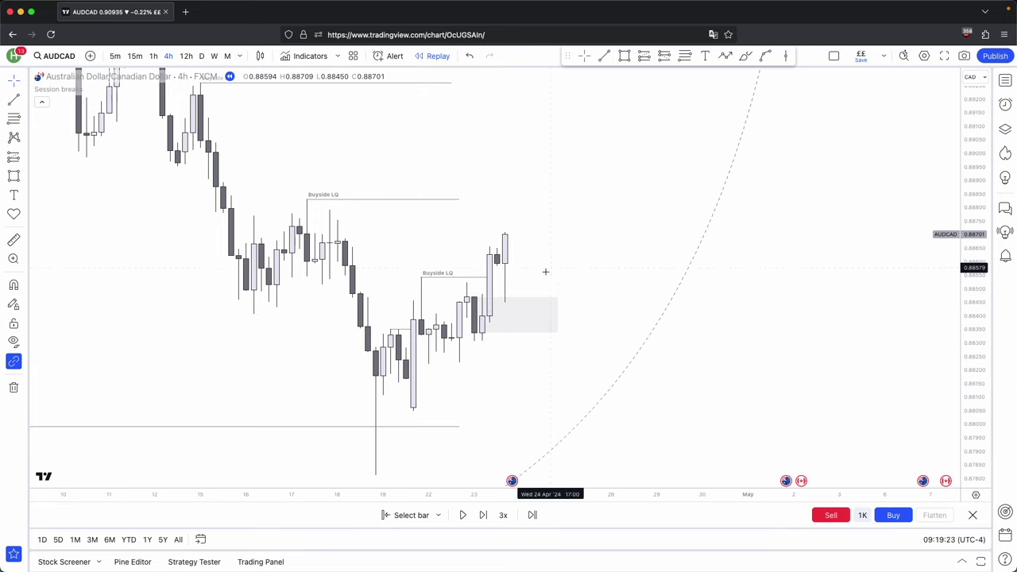
{"action": "left_click", "coordinate": [484, 514]}
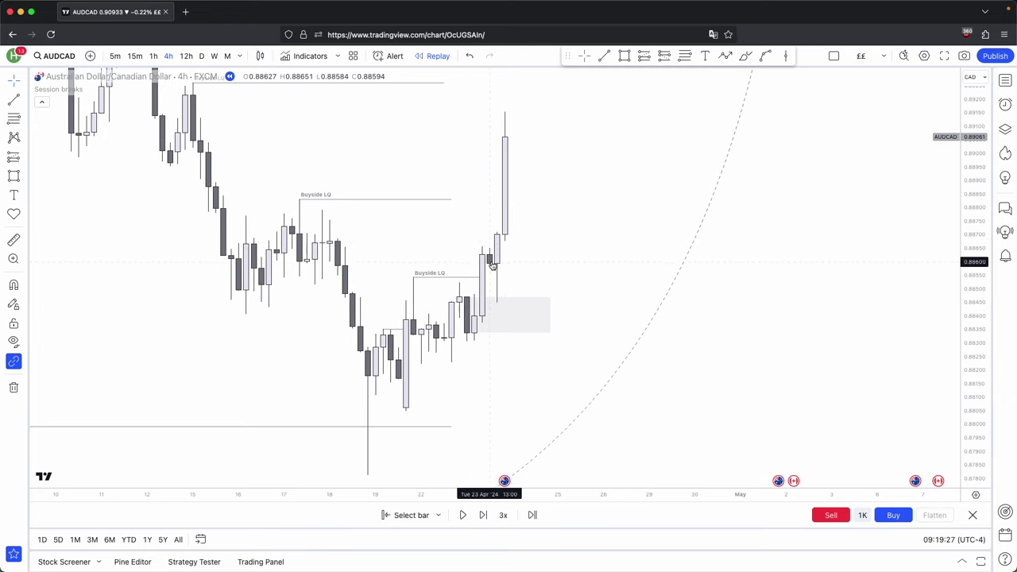
Step: Draw a small dashed curve dipping into the new zone beneath the 23 April 17:00 wick low
{"action": "left_click", "coordinate": [765, 55]}
{"action": "left_click", "coordinate": [489, 301]}
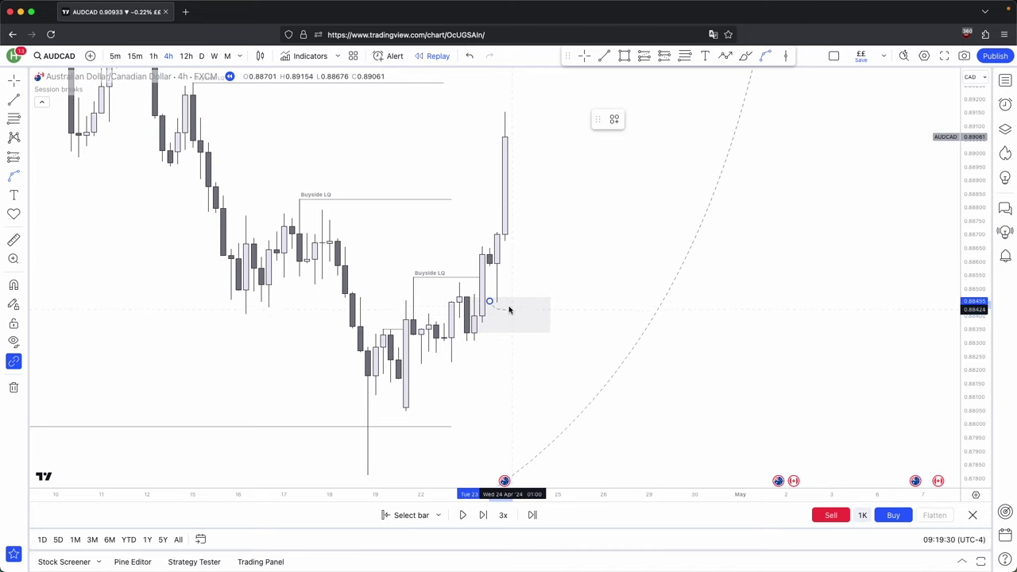
{"action": "double_click", "coordinate": [506, 304]}
{"action": "left_click", "coordinate": [590, 220]}
{"action": "left_click", "coordinate": [554, 282]}
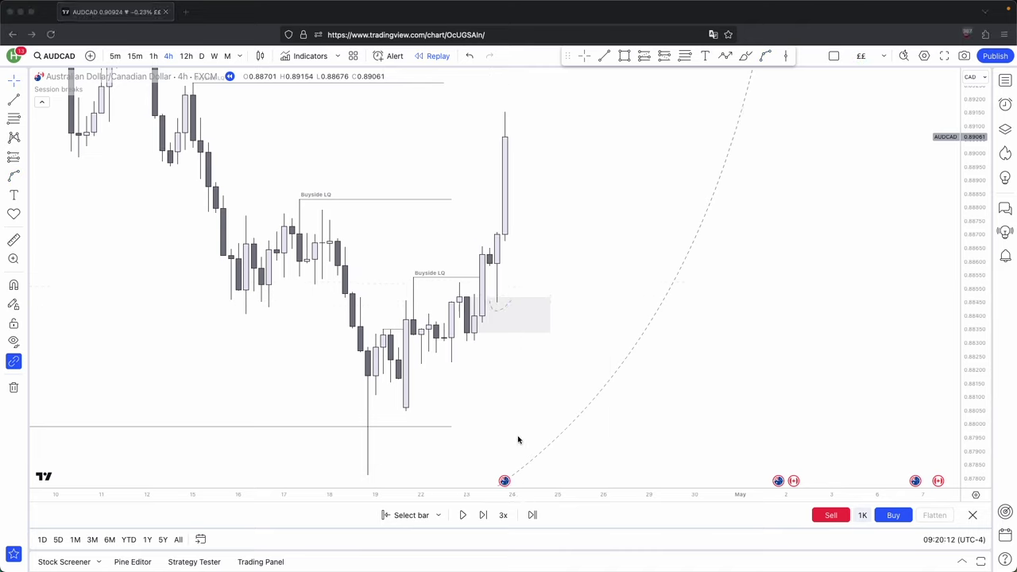
{"action": "left_click", "coordinate": [518, 440]}
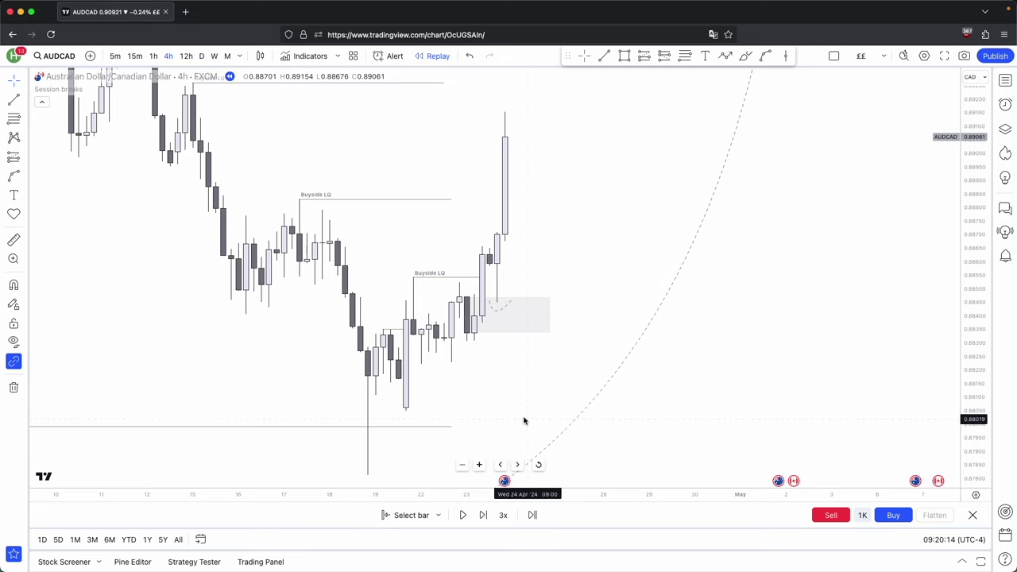
Step: Draw a rising zigzag path with higher highs and higher lows in empty chart space, from about 0.8781 to 0.8858
{"action": "scroll", "coordinate": [535, 229], "scroll_direction": "right", "scroll_amount": 10}
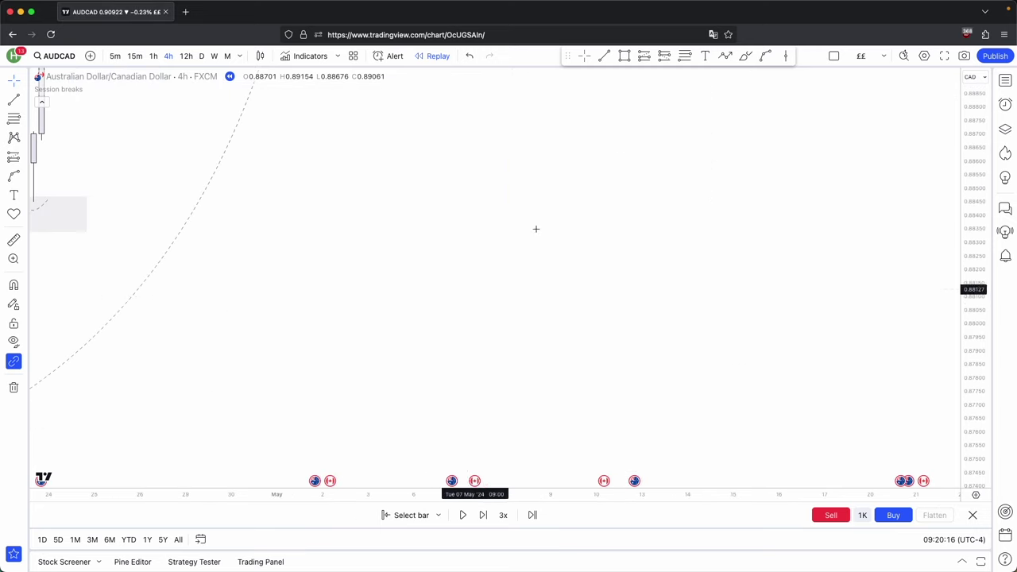
{"action": "left_click", "coordinate": [725, 57]}
{"action": "left_click", "coordinate": [436, 375]}
{"action": "left_click", "coordinate": [475, 279]}
{"action": "left_click", "coordinate": [505, 323]}
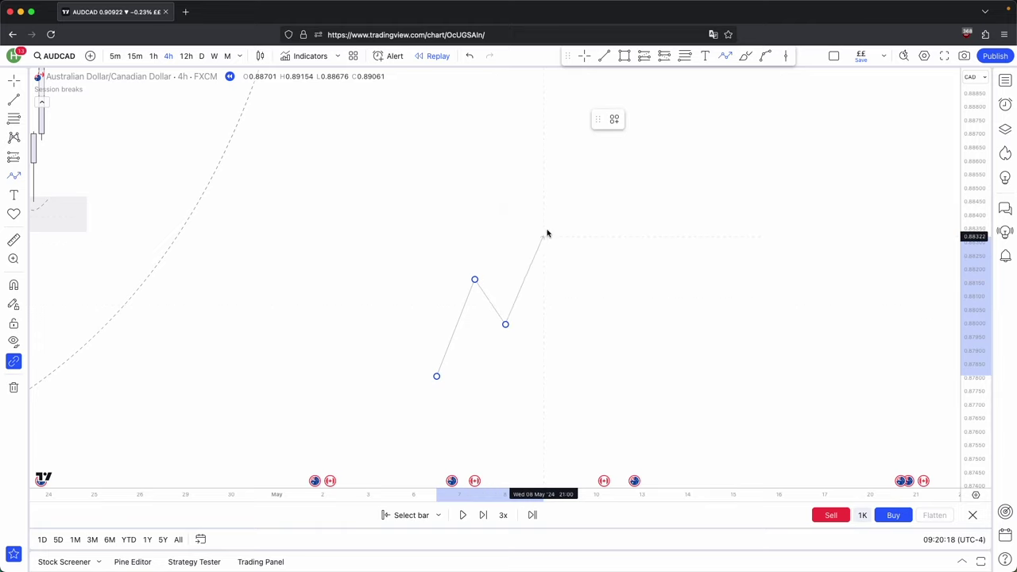
{"action": "left_click", "coordinate": [550, 216]}
{"action": "left_click", "coordinate": [581, 250]}
{"action": "double_click", "coordinate": [619, 165]}
{"action": "left_click", "coordinate": [622, 190]}
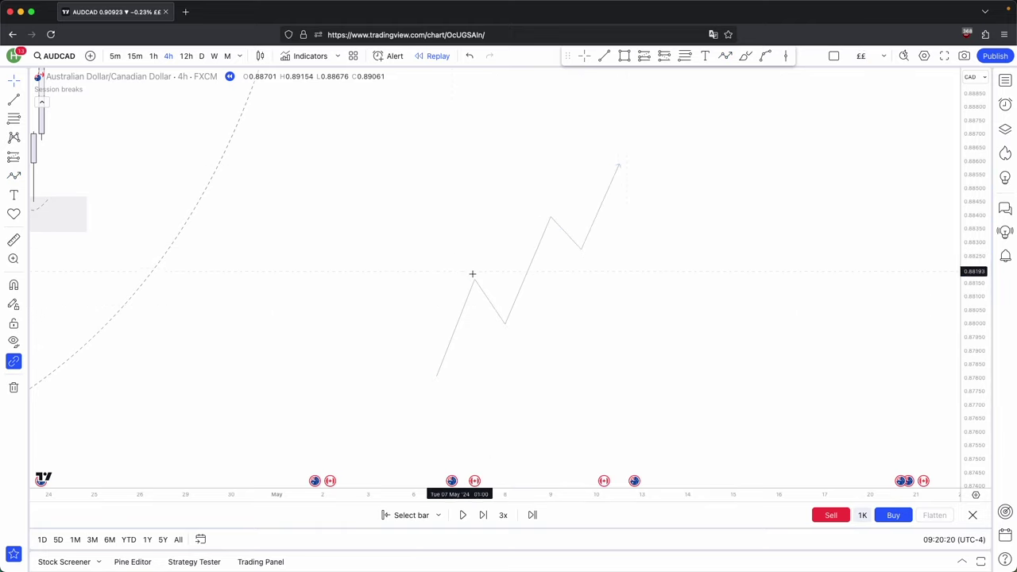
Step: Draw a falling zigzag path with lower highs and lower lows in empty chart space, from about 0.8748 to 0.8689
{"action": "mouse_move", "coordinate": [618, 299]}
{"action": "left_mouse_down"}
{"action": "mouse_move", "coordinate": [415, 290]}
{"action": "mouse_move", "coordinate": [416, 275]}
{"action": "left_mouse_up"}
{"action": "left_click_drag", "start_coordinate": [626, 381], "coordinate": [636, 76]}
{"action": "left_click", "coordinate": [725, 57]}
{"action": "left_click", "coordinate": [377, 133]}
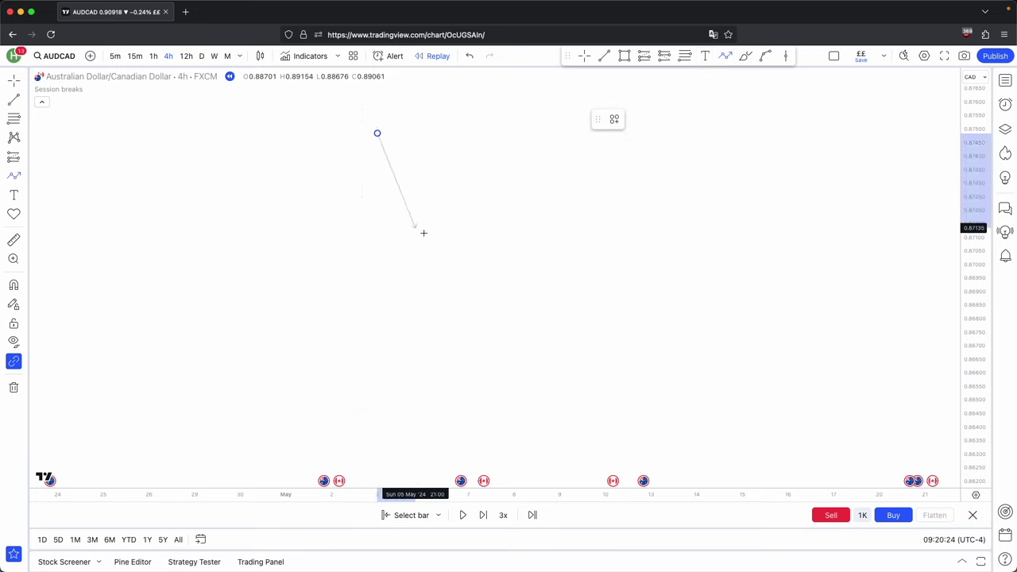
{"action": "left_click", "coordinate": [430, 237]}
{"action": "left_click", "coordinate": [461, 180]}
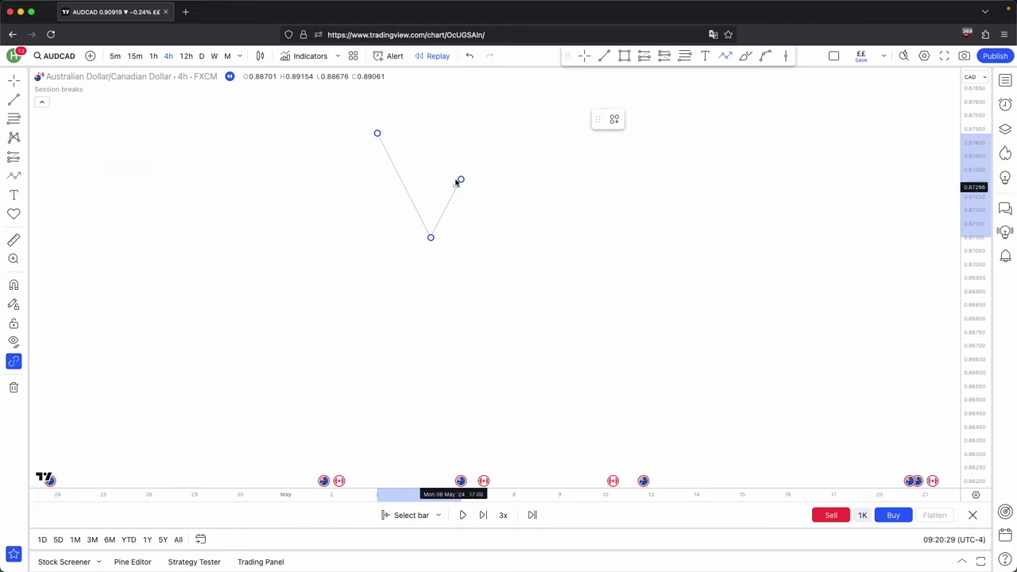
{"action": "left_click", "coordinate": [499, 285]}
{"action": "left_click", "coordinate": [521, 221]}
{"action": "double_click", "coordinate": [559, 295]}
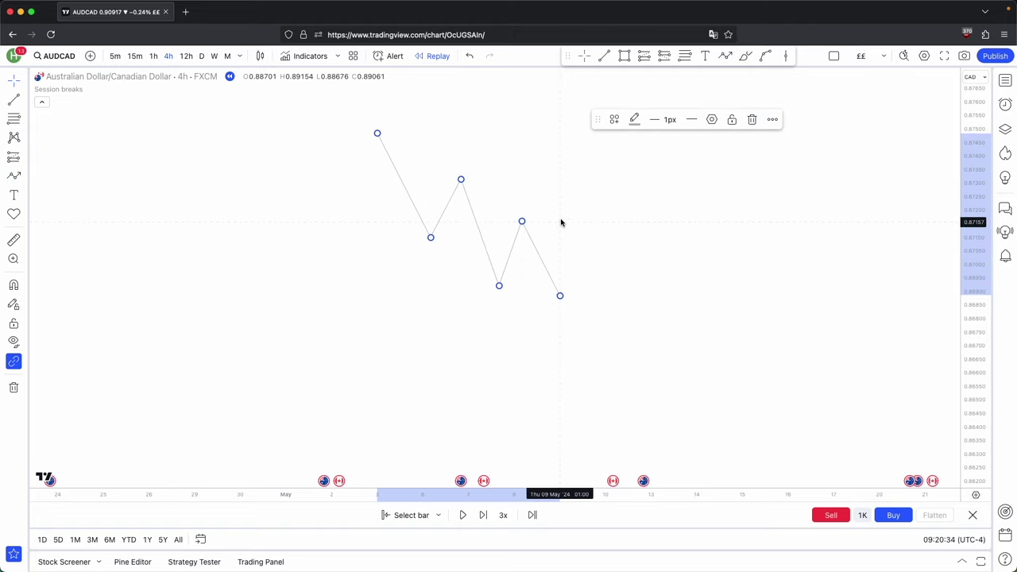
{"action": "left_click", "coordinate": [455, 172]}
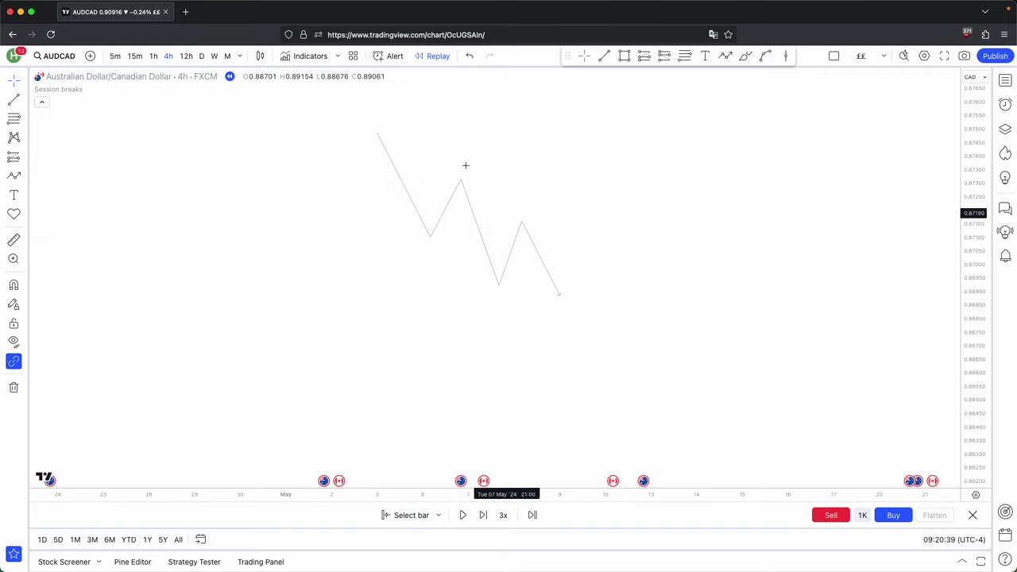
Step: Delete both illustrative zigzag paths, the falling one and the rising one
{"action": "left_click", "coordinate": [553, 284]}
{"action": "left_click", "coordinate": [752, 118]}
{"action": "left_click_drag", "start_coordinate": [650, 159], "coordinate": [774, 408]}
{"action": "left_click", "coordinate": [620, 216]}
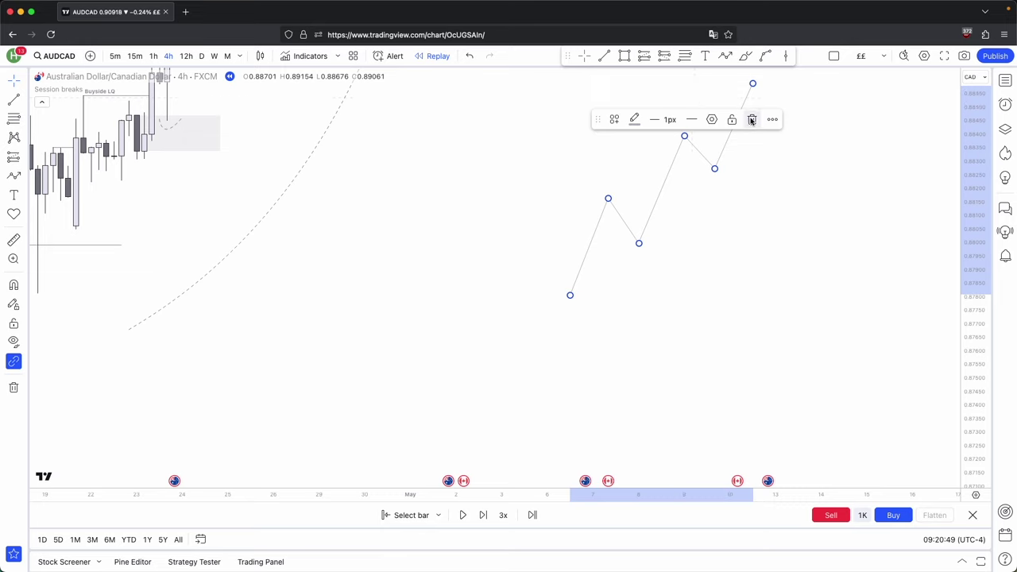
{"action": "left_click", "coordinate": [751, 119]}
Step: Measure from below the 18 April 21:00 wick across to 24 April 01:00
{"action": "left_click_drag", "start_coordinate": [425, 175], "coordinate": [739, 270]}
{"action": "left_click_drag", "start_coordinate": [617, 213], "coordinate": [720, 311]}
{"action": "left_click", "coordinate": [455, 429], "text": "shift"}
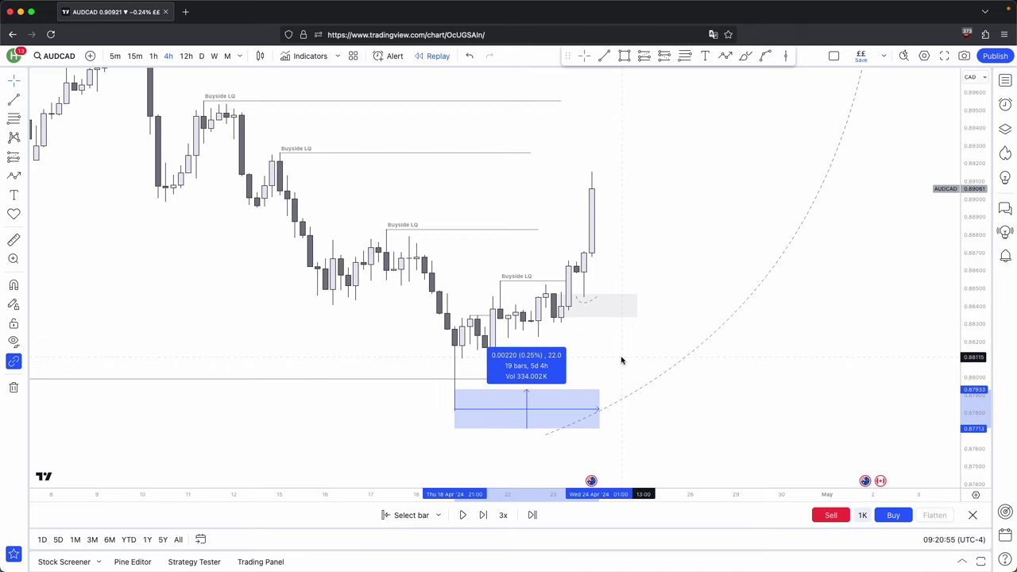
Step: Delete the entry zone, its dashed curve, the lowest Buyside LQ line and the short line at the 19 April high
{"action": "left_click", "coordinate": [558, 299]}
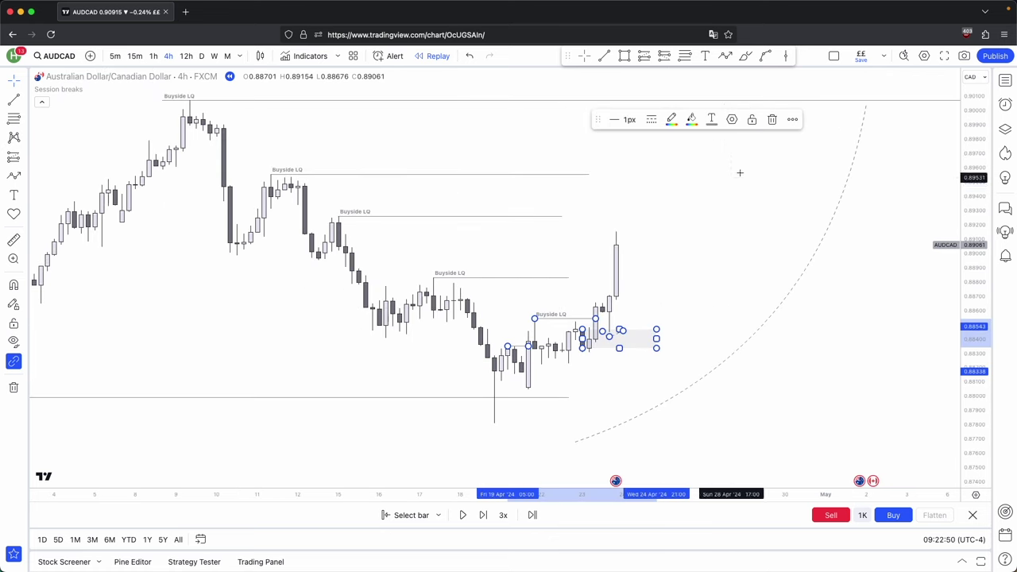
{"action": "left_click", "coordinate": [775, 120]}
{"action": "left_click_drag", "start_coordinate": [650, 207], "coordinate": [640, 217]}
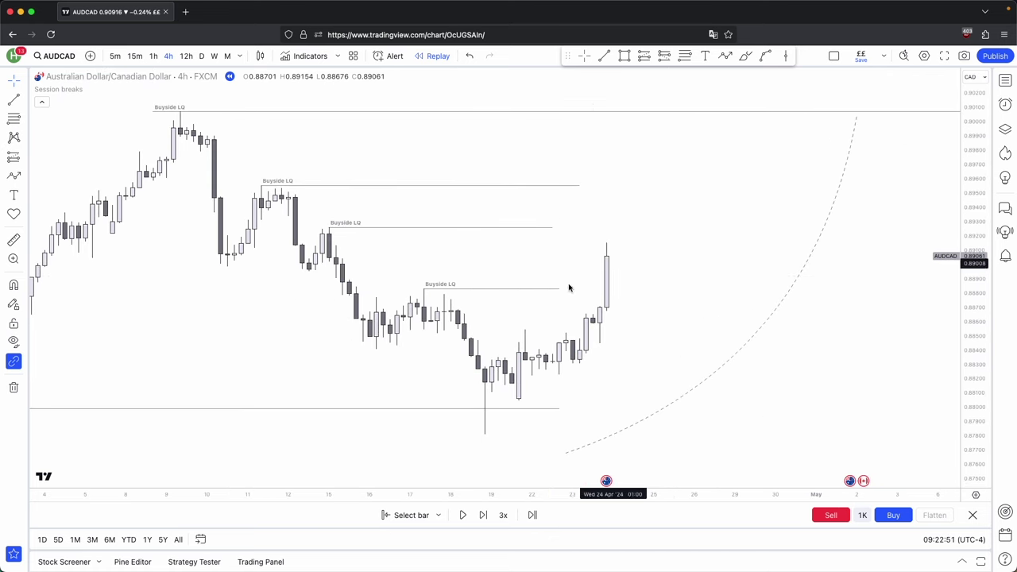
Step: Draw a rectangle zone from the 16 April candles to 25 April and raise its upper edge to 0.88731
{"action": "left_click", "coordinate": [625, 55]}
{"action": "mouse_move", "coordinate": [375, 312]}
{"action": "left_mouse_down"}
{"action": "mouse_move", "coordinate": [378, 333]}
{"action": "mouse_move", "coordinate": [687, 336]}
{"action": "left_mouse_up"}
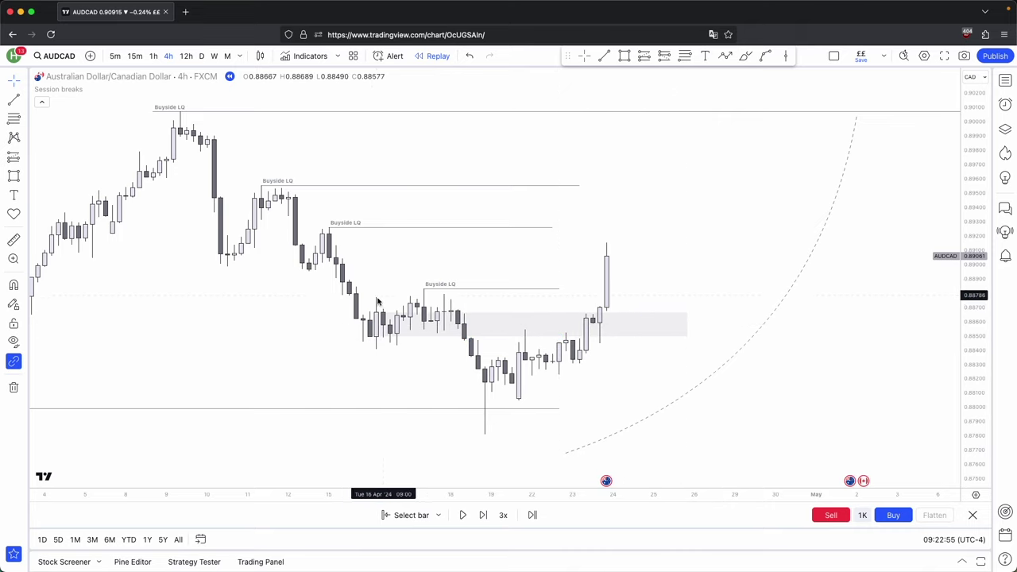
{"action": "left_click_drag", "start_coordinate": [376, 312], "coordinate": [376, 337]}
{"action": "left_click", "coordinate": [431, 343]}
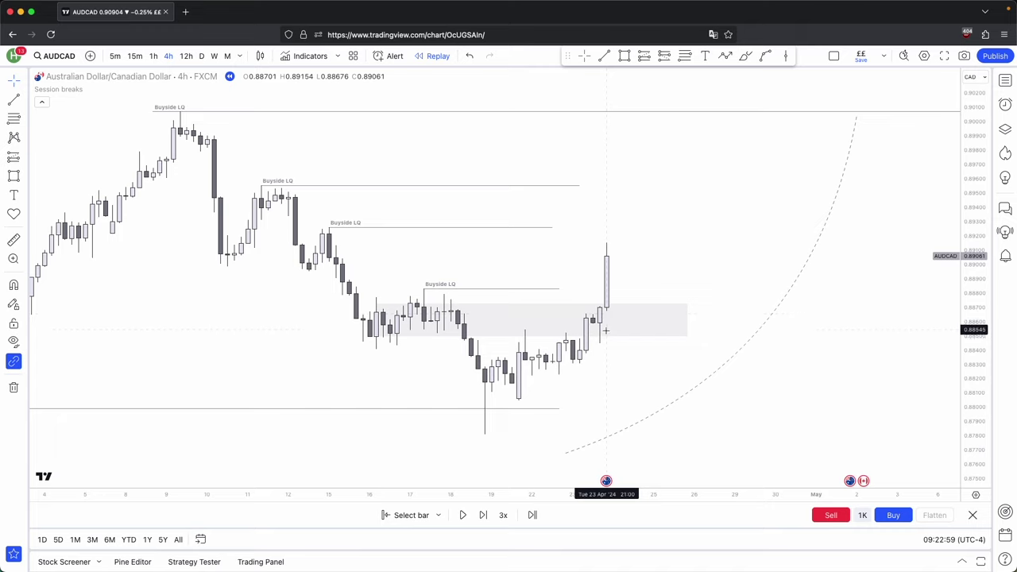
Step: Draw a smaller rectangle inside the zone around the 23 April candles, and delete both rectangles together
{"action": "left_click", "coordinate": [624, 56]}
{"action": "mouse_move", "coordinate": [583, 318]}
{"action": "left_mouse_down"}
{"action": "mouse_move", "coordinate": [583, 339]}
{"action": "mouse_move", "coordinate": [668, 331]}
{"action": "left_mouse_up"}
{"action": "key", "text": "Escape"}
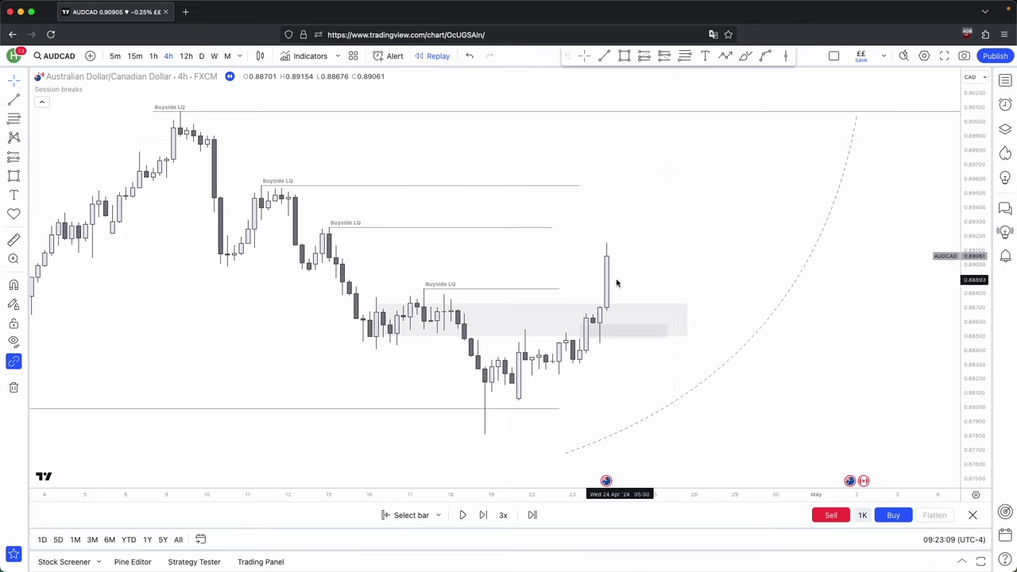
{"action": "left_click_drag", "start_coordinate": [675, 347], "coordinate": [390, 289]}
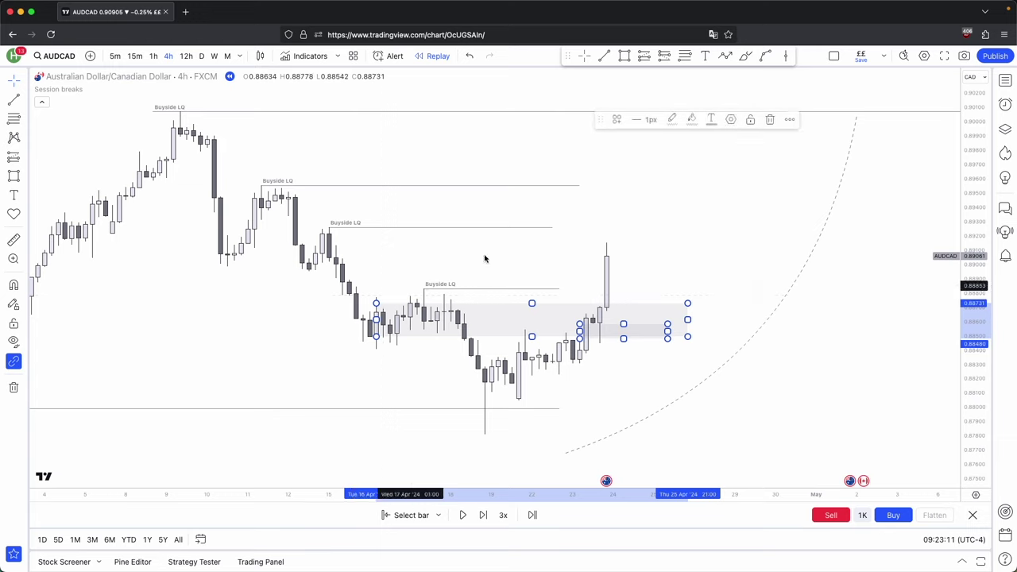
{"action": "left_click", "coordinate": [772, 119]}
Step: Draw a rectangle zone from 12 April to 26 April between about 0.8896 and 0.8921
{"action": "key", "text": "alt+shift+r"}
{"action": "mouse_move", "coordinate": [314, 270]}
{"action": "left_mouse_down"}
{"action": "mouse_move", "coordinate": [331, 233]}
{"action": "mouse_move", "coordinate": [693, 270]}
{"action": "left_mouse_up"}
{"action": "left_click", "coordinate": [667, 188]}
Step: Draw a projected path from the latest candle up to about 0.8933 and back down to about 0.8903
{"action": "left_click", "coordinate": [724, 56]}
{"action": "left_click", "coordinate": [606, 269]}
{"action": "left_click", "coordinate": [626, 217]}
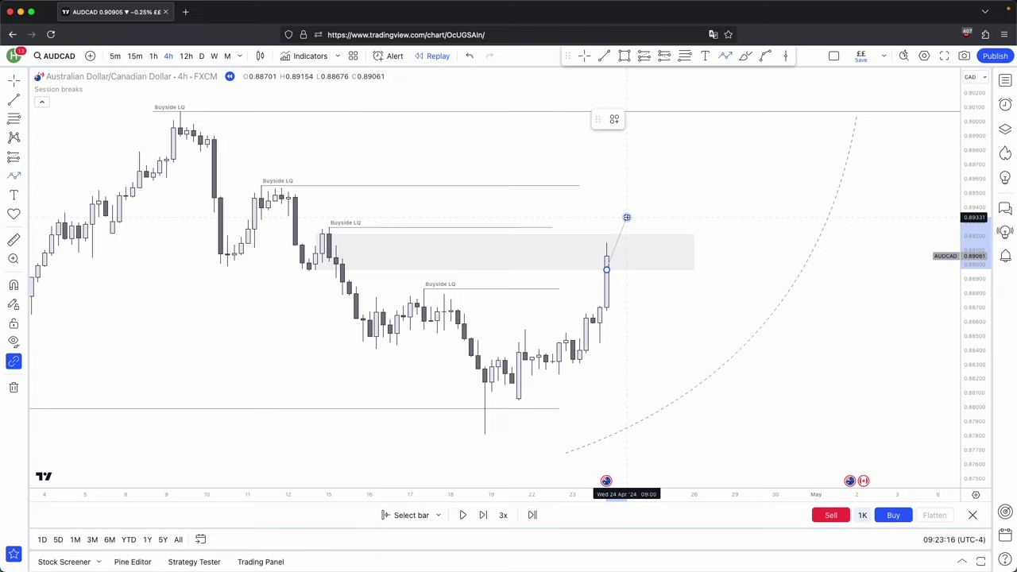
{"action": "double_click", "coordinate": [648, 260]}
{"action": "key", "text": "Escape"}
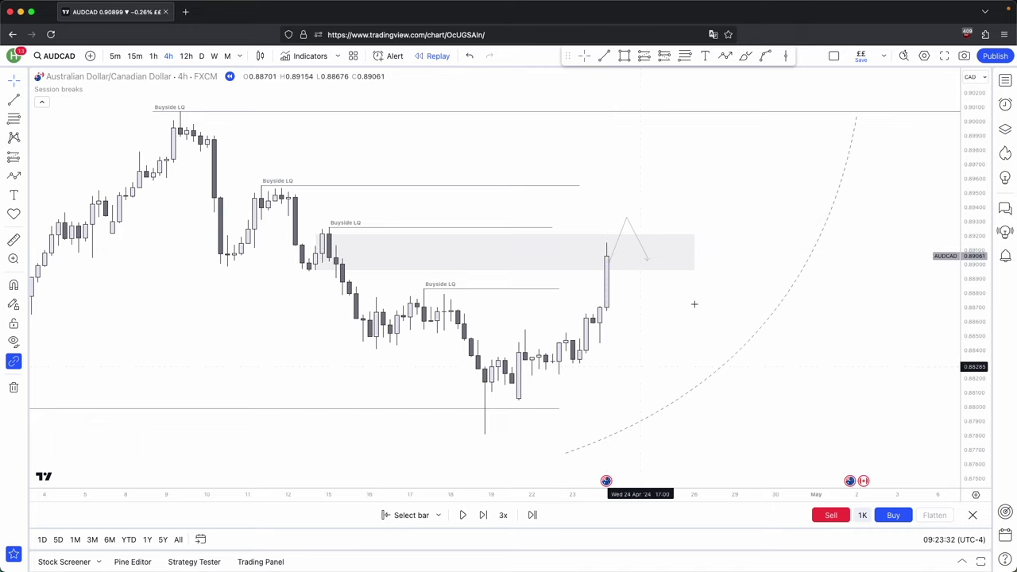
Step: Make a temporary freehand brush stroke near the zone and clear it together with the projected path
{"action": "left_click", "coordinate": [745, 55]}
{"action": "left_click_drag", "start_coordinate": [685, 225], "coordinate": [636, 306]}
{"action": "key", "text": "super+z"}
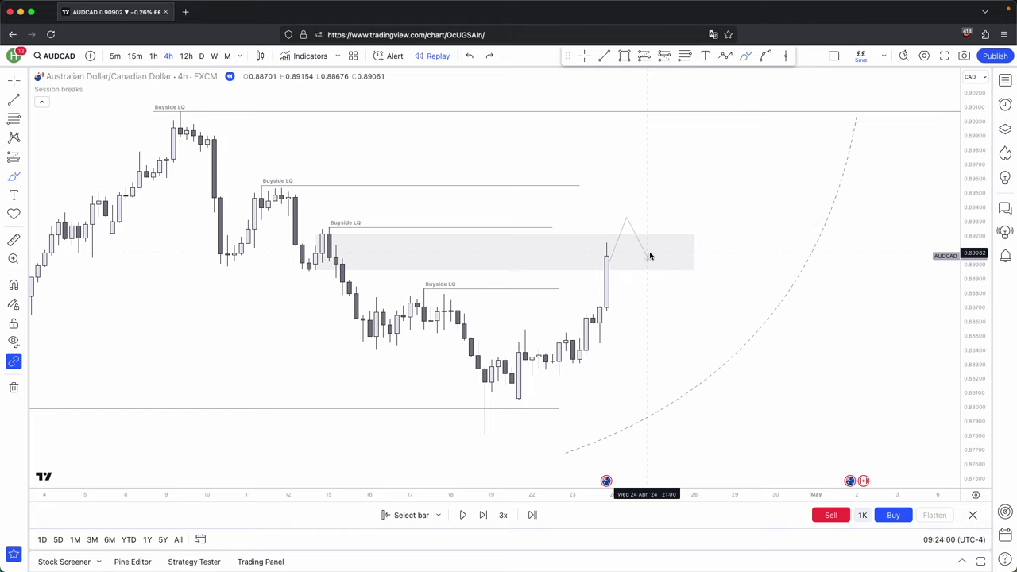
{"action": "left_click", "coordinate": [649, 256]}
{"action": "key", "text": "Delete"}
Step: Advance the replay by three 4-hour candles to 24 April 09:00
{"action": "left_click", "coordinate": [483, 515]}
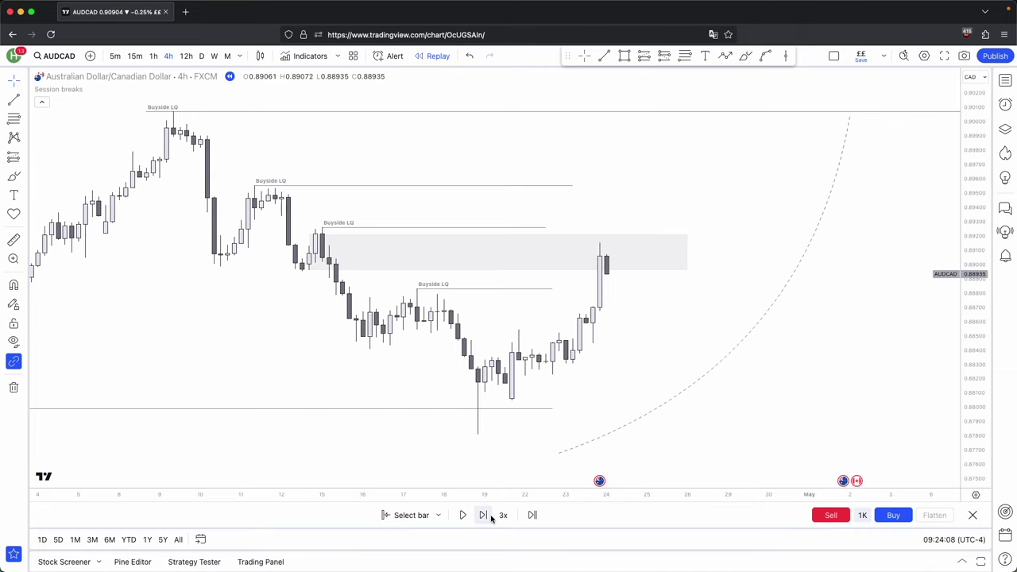
{"action": "left_click", "coordinate": [490, 517]}
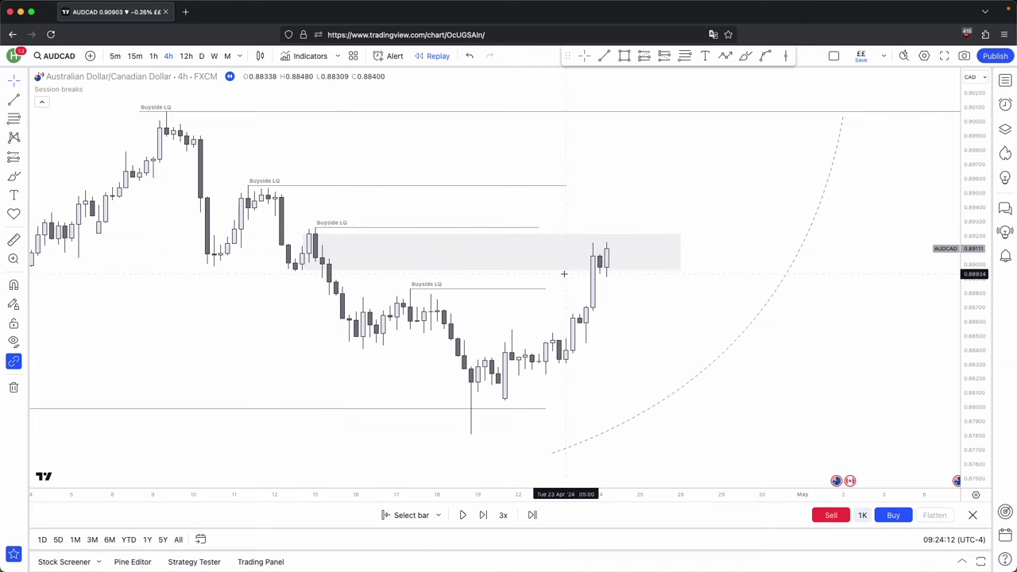
{"action": "left_click", "coordinate": [483, 515]}
{"action": "left_click", "coordinate": [482, 519]}
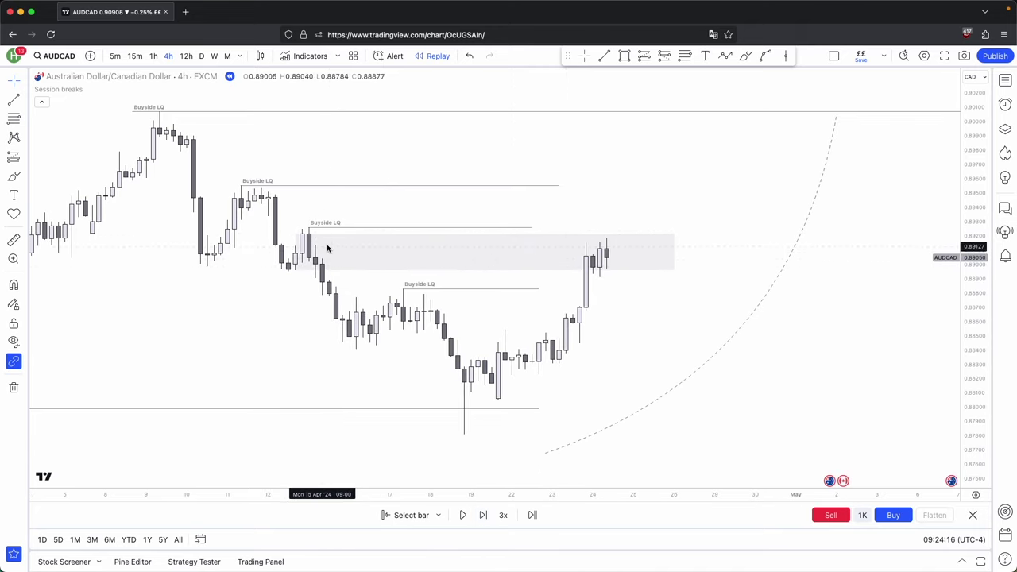
Step: Draw a rectangle zone from 23 April 17:00 between 0.88709 and 0.88935, just below the existing grey zone
{"action": "left_click", "coordinate": [625, 56]}
{"action": "left_click", "coordinate": [579, 307]}
{"action": "left_click", "coordinate": [593, 275]}
{"action": "left_click_drag", "start_coordinate": [593, 291], "coordinate": [719, 293]}
{"action": "left_click_drag", "start_coordinate": [745, 258], "coordinate": [706, 259]}
{"action": "scroll", "coordinate": [707, 259], "scroll_direction": "up", "scroll_amount": 1}
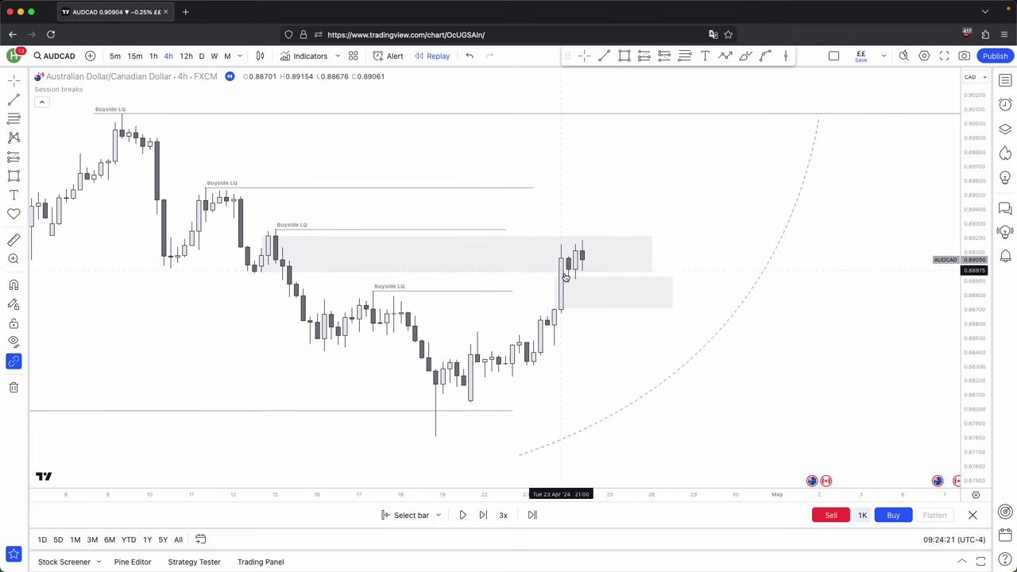
Step: Draw a short horizontal line from the 23 April 21:00 high to 24 April 17:00 and measure the range below it
{"action": "left_click_drag", "start_coordinate": [980, 401], "coordinate": [980, 361]}
{"action": "left_click_drag", "start_coordinate": [568, 238], "coordinate": [595, 238]}
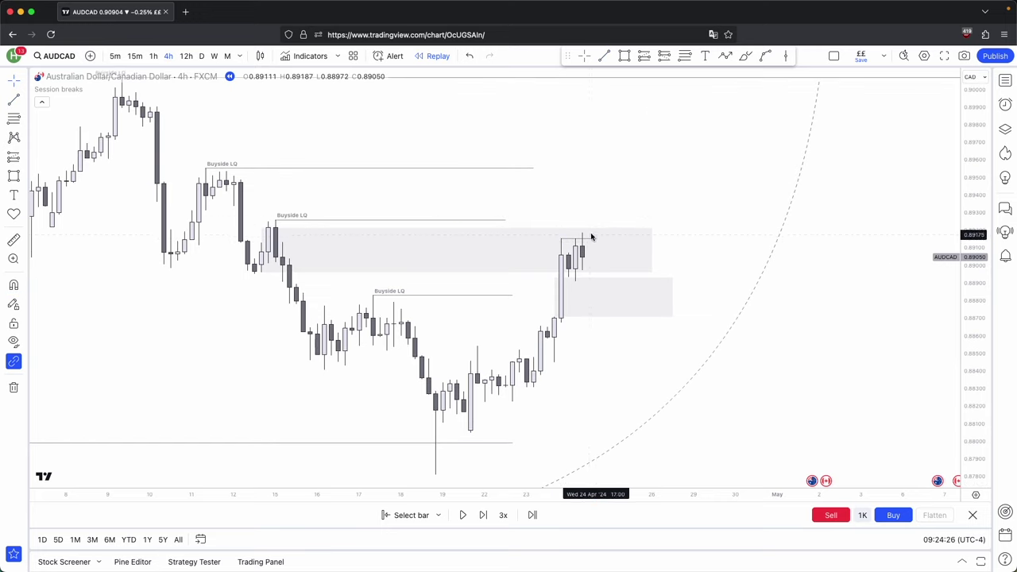
{"action": "left_click", "coordinate": [570, 280]}
{"action": "left_click", "coordinate": [569, 281], "text": "shift"}
{"action": "left_click", "coordinate": [595, 233]}
{"action": "left_click", "coordinate": [633, 218]}
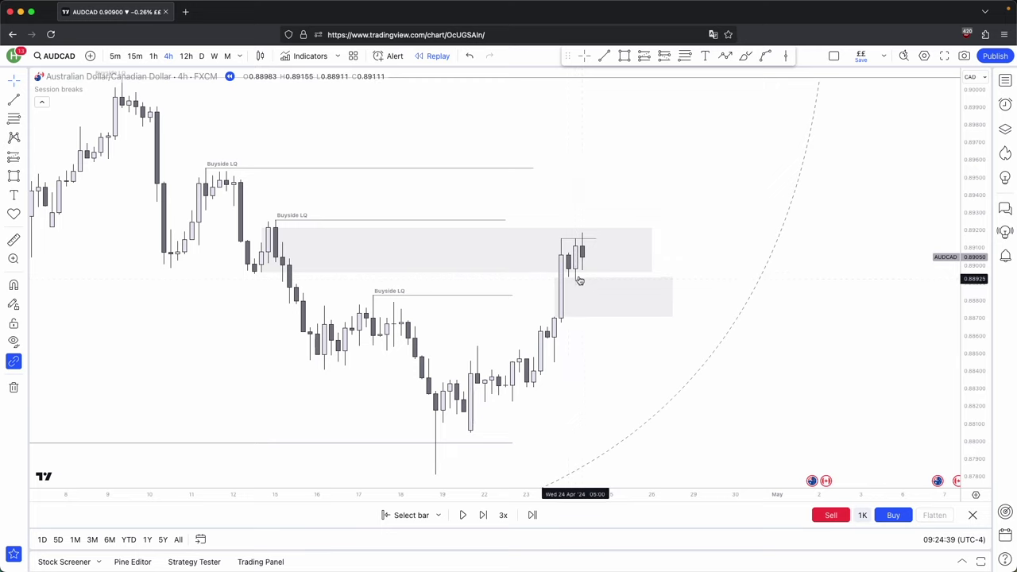
Step: Extend the lower zone to 28 April 21:00 and advance the replay by three 4-hour candles to 24 April 21:00
{"action": "left_click_drag", "start_coordinate": [672, 295], "coordinate": [689, 297]}
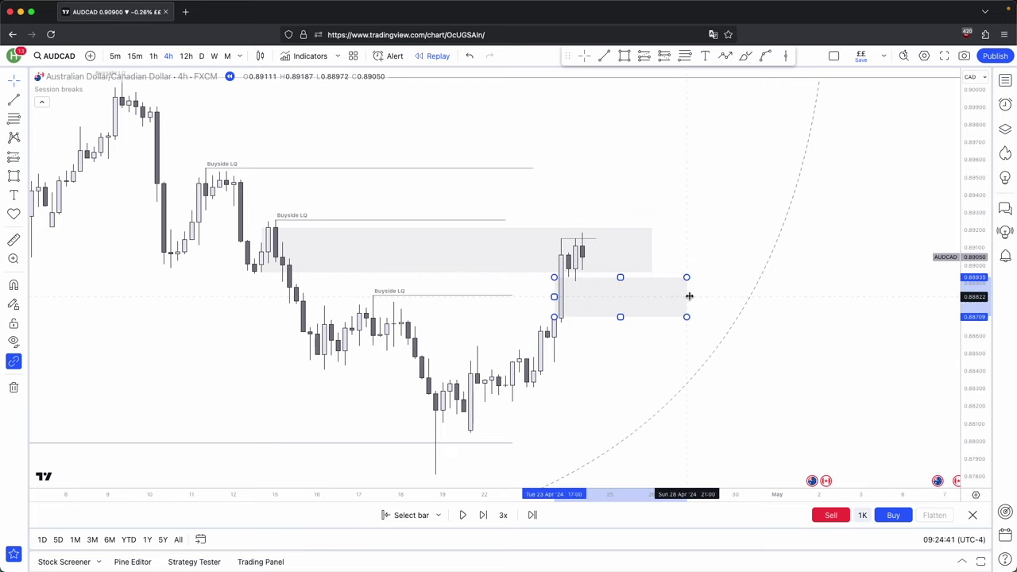
{"action": "left_click_drag", "start_coordinate": [691, 228], "coordinate": [689, 224]}
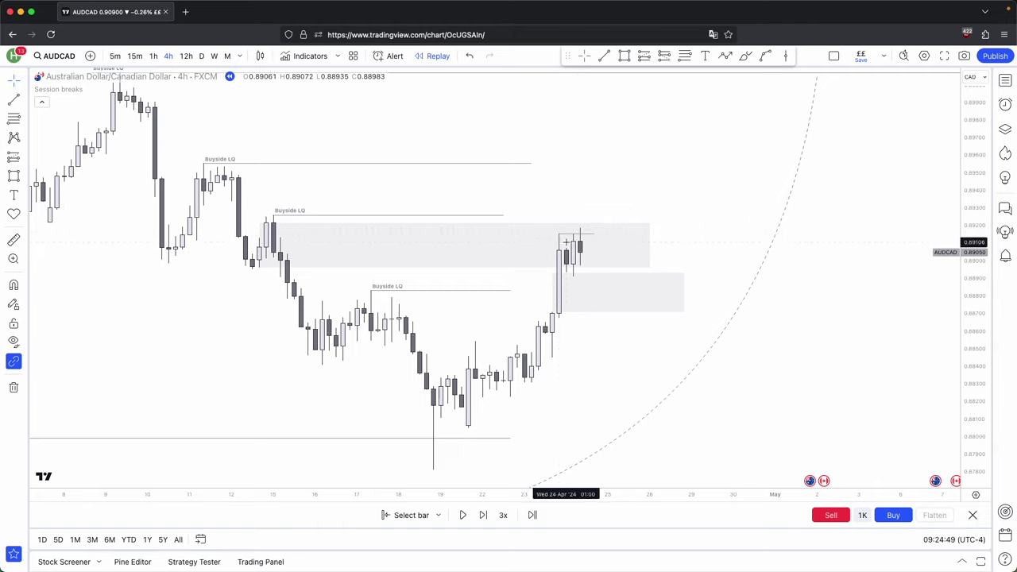
{"action": "left_click", "coordinate": [483, 515]}
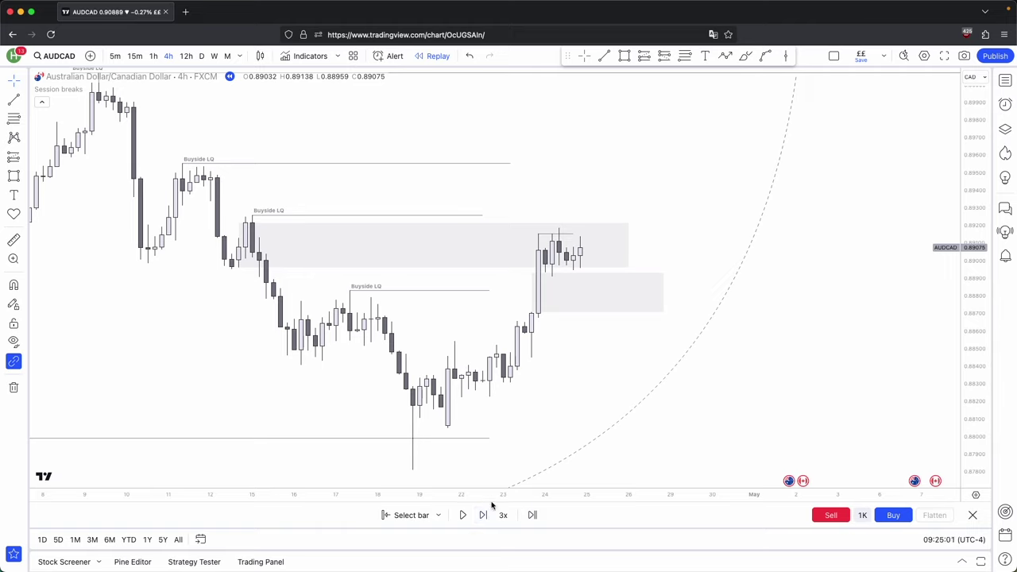
Step: Measure the span from 24 April 01:00 to 25 April 01:00 above the consolidation, and advance the replay by one 4-hour candle
{"action": "left_click", "coordinate": [545, 203], "text": "shift"}
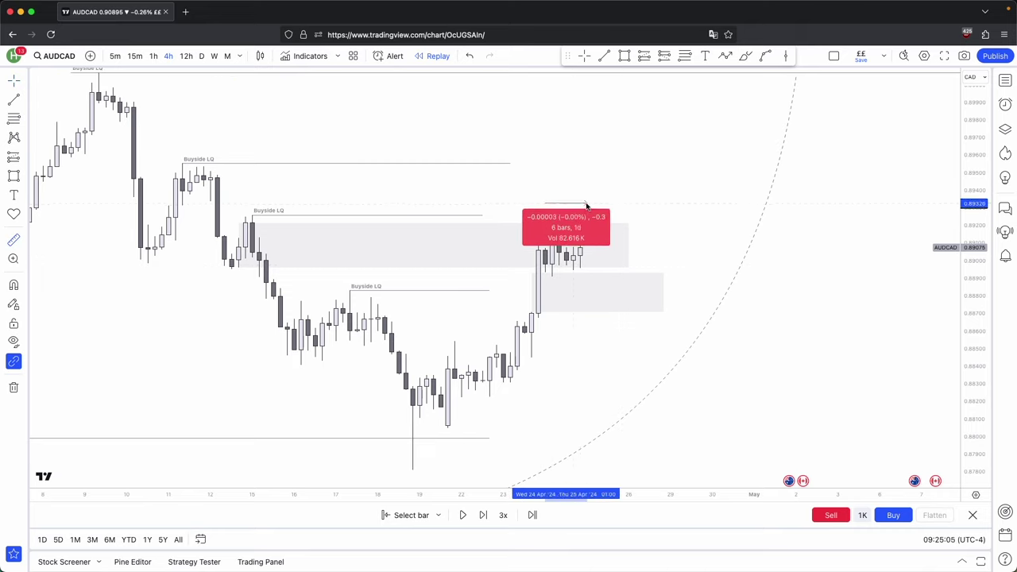
{"action": "left_click", "coordinate": [586, 206]}
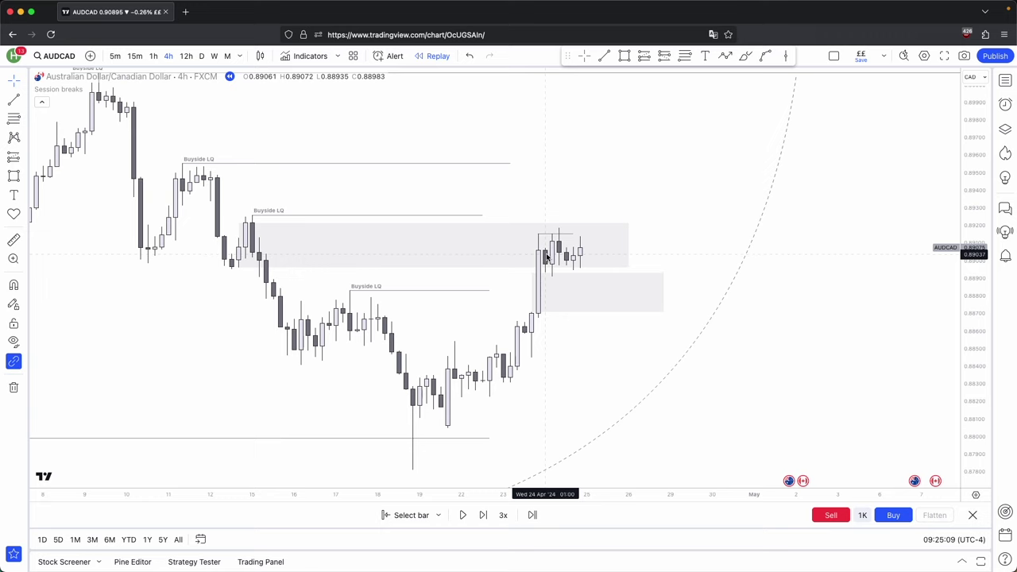
{"action": "left_click", "coordinate": [482, 515]}
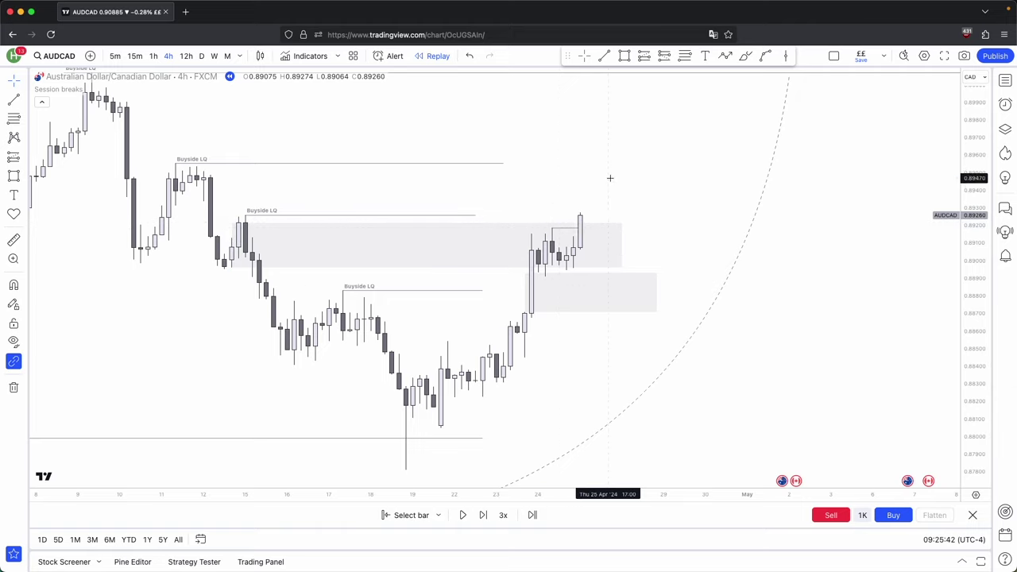
Step: Extend the 15 April high's Buyside LQ line to the 25 April candle and advance the replay by one 4-hour candle
{"action": "left_click_drag", "start_coordinate": [473, 214], "coordinate": [589, 227]}
{"action": "left_click", "coordinate": [612, 215]}
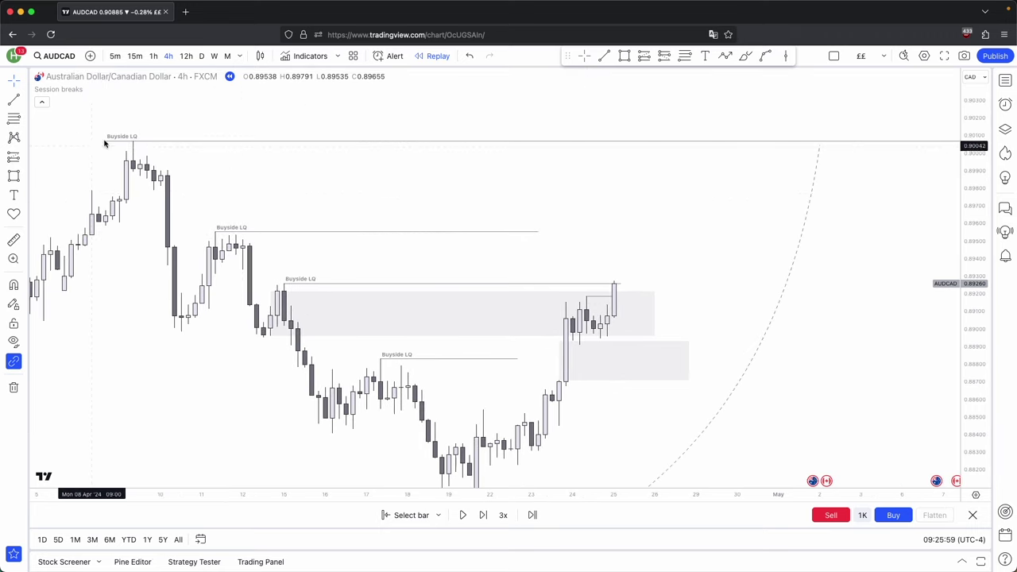
{"action": "left_click_drag", "start_coordinate": [649, 212], "coordinate": [626, 187]}
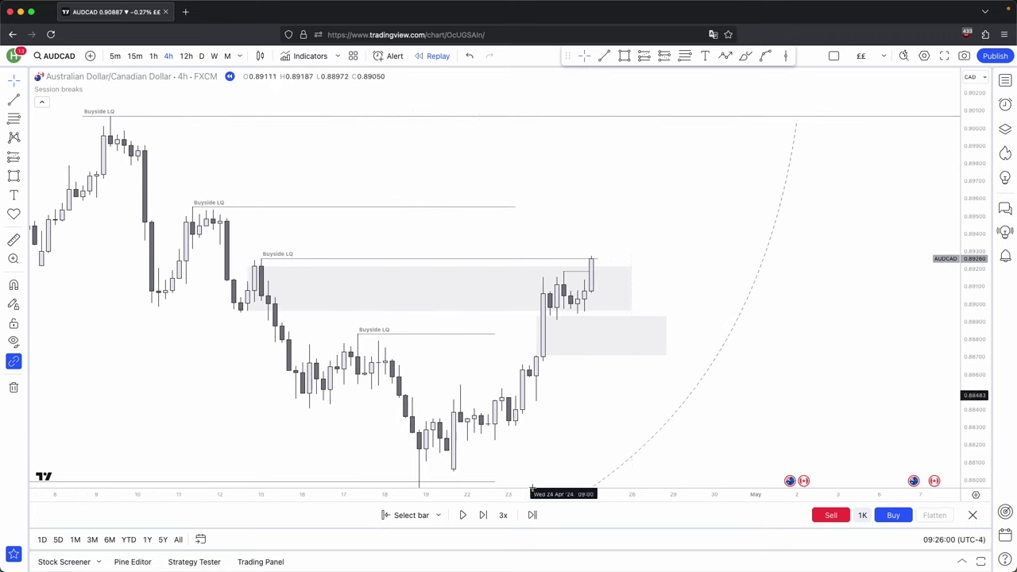
{"action": "left_click", "coordinate": [491, 514]}
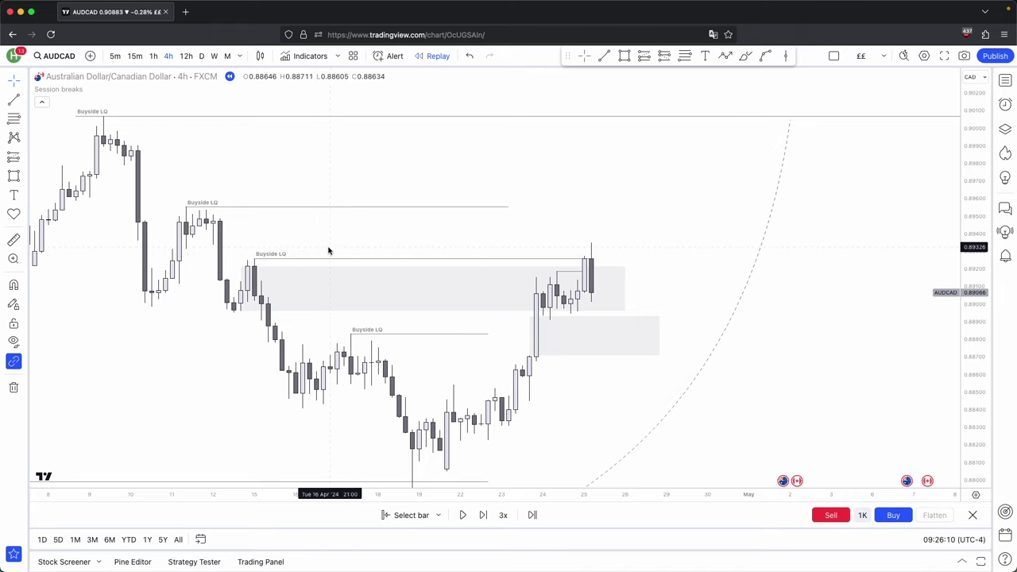
Step: Measure the span above the consolidation from 23 April 17:00 to 25 April 05:00
{"action": "left_click", "coordinate": [532, 210], "text": "shift"}
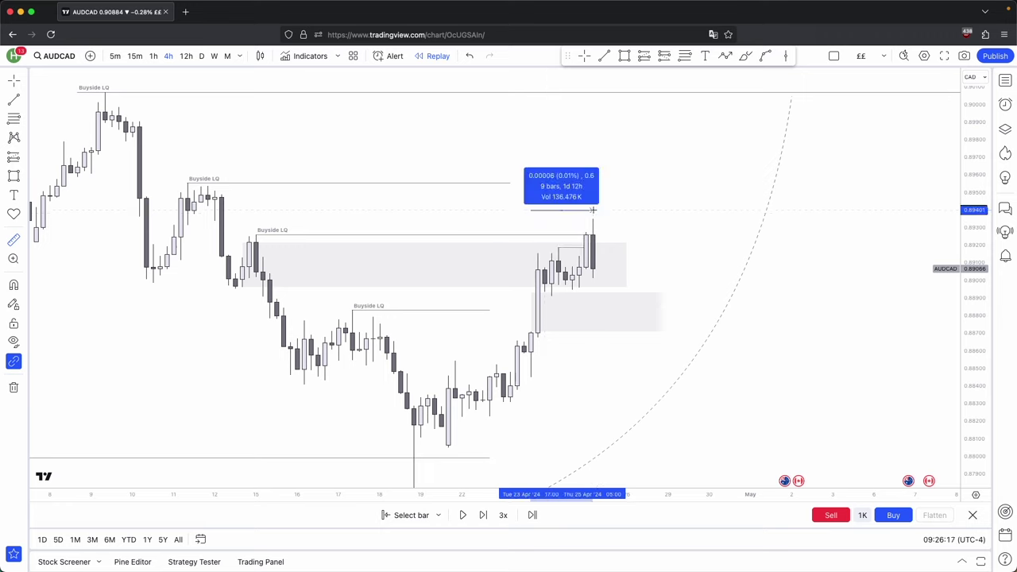
{"action": "left_click", "coordinate": [601, 222]}
{"action": "scroll", "coordinate": [606, 225], "scroll_direction": "down", "scroll_amount": 2}
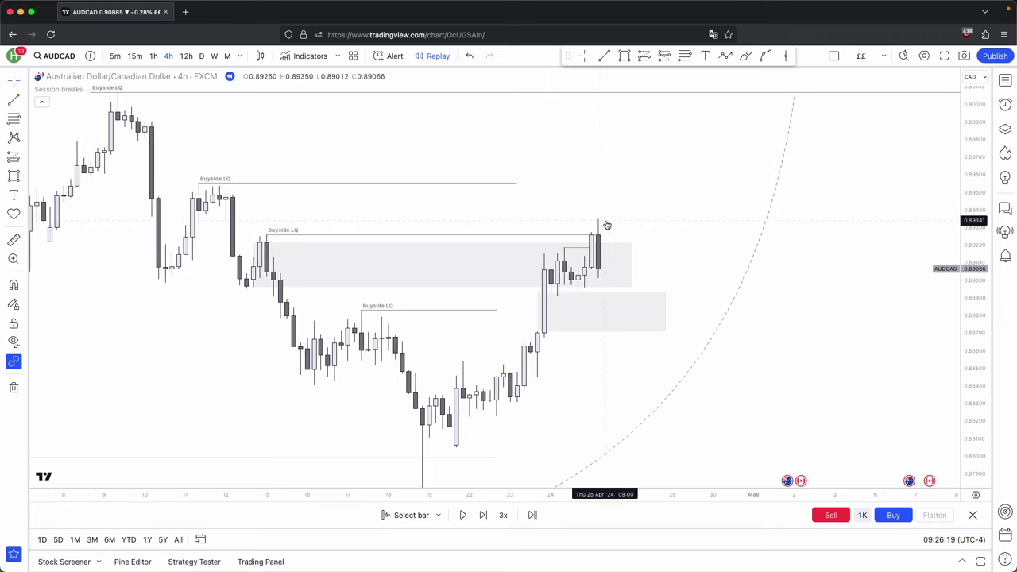
Step: Measure the span beneath the rally from the 19 April swing low to the latest candles
{"action": "left_click_drag", "start_coordinate": [972, 266], "coordinate": [972, 389]}
{"action": "scroll", "coordinate": [818, 375], "scroll_direction": "down", "scroll_amount": 2}
{"action": "left_click_drag", "start_coordinate": [818, 376], "coordinate": [802, 379]}
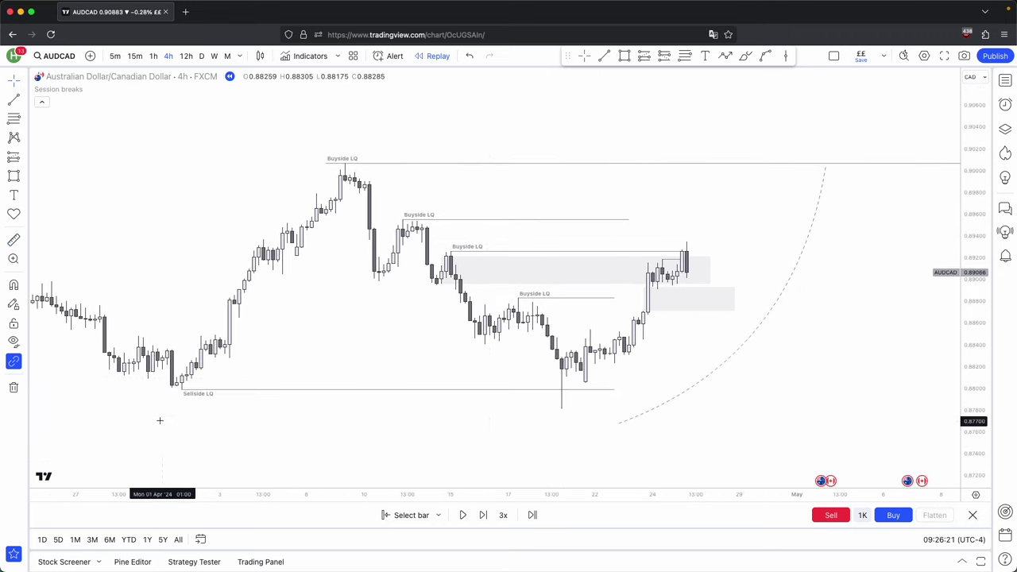
{"action": "left_click_drag", "start_coordinate": [676, 338], "coordinate": [660, 321]}
{"action": "scroll", "coordinate": [588, 367], "scroll_direction": "up", "scroll_amount": 1}
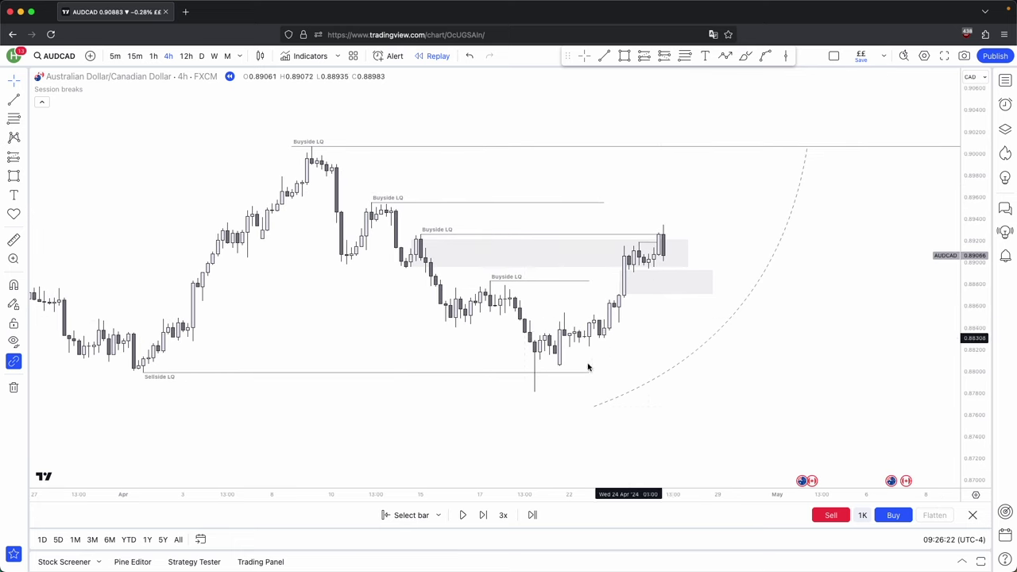
{"action": "left_click", "coordinate": [535, 402], "text": "shift"}
{"action": "left_click", "coordinate": [668, 380]}
{"action": "left_click", "coordinate": [782, 383]}
{"action": "scroll", "coordinate": [651, 359], "scroll_direction": "up", "scroll_amount": 1}
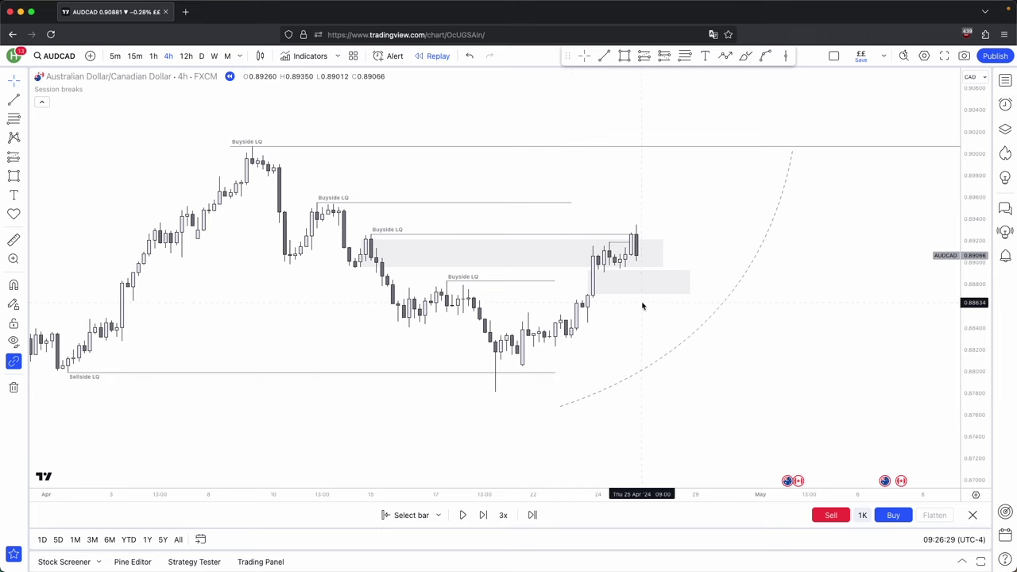
Step: Measure the span above the consolidation highs from the 23 April rally candle to 26 April 01:00
{"action": "scroll", "coordinate": [643, 301], "scroll_direction": "up", "scroll_amount": 1}
{"action": "left_click_drag", "start_coordinate": [972, 388], "coordinate": [972, 329]}
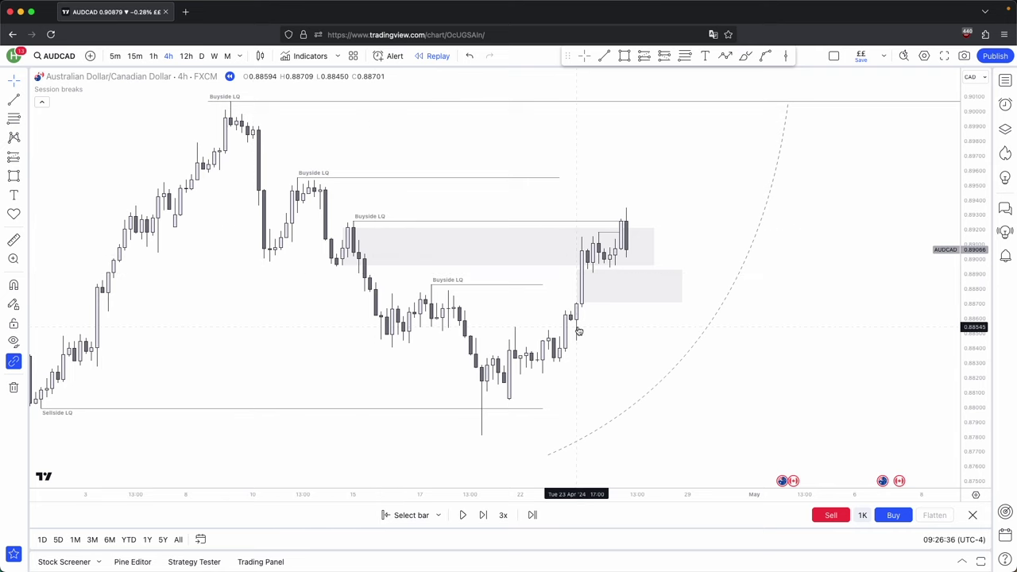
{"action": "left_click_drag", "start_coordinate": [581, 179], "coordinate": [587, 193]}
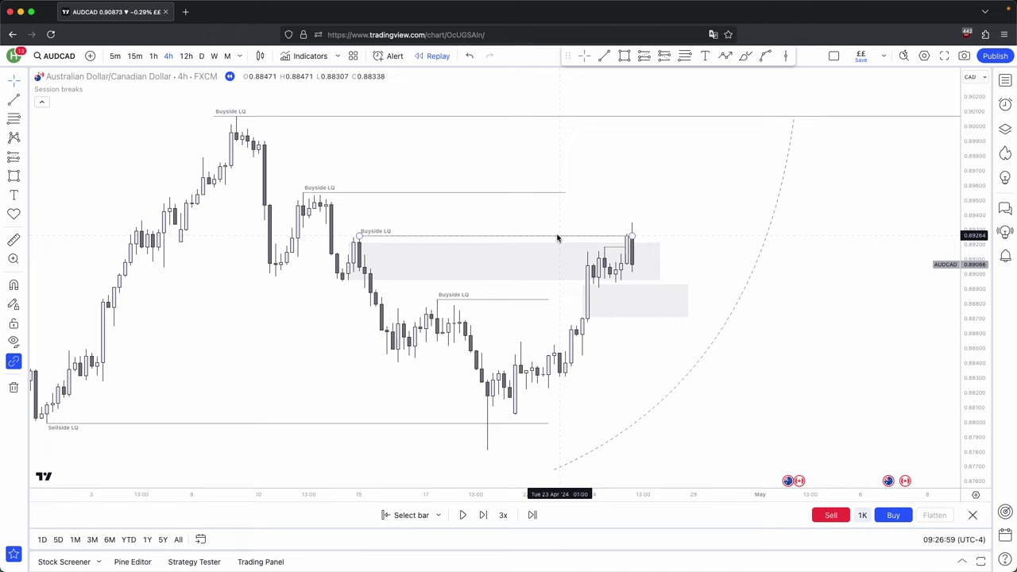
{"action": "left_click", "coordinate": [585, 209], "text": "shift"}
{"action": "left_click", "coordinate": [666, 215]}
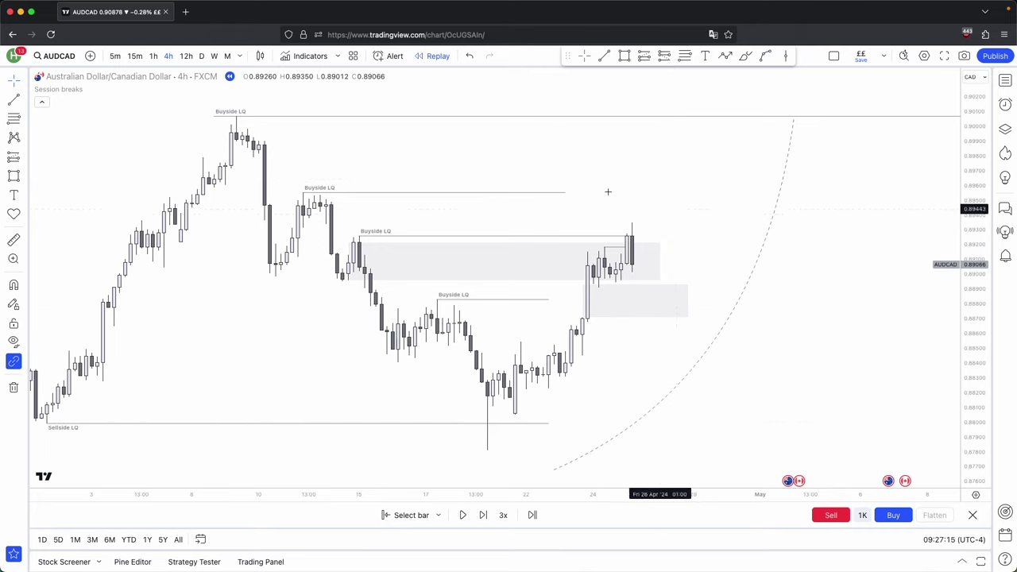
Step: Advance the replay by three 4-hour candles to 25 April 17:00
{"action": "scroll", "coordinate": [743, 221], "scroll_direction": "up", "scroll_amount": 2}
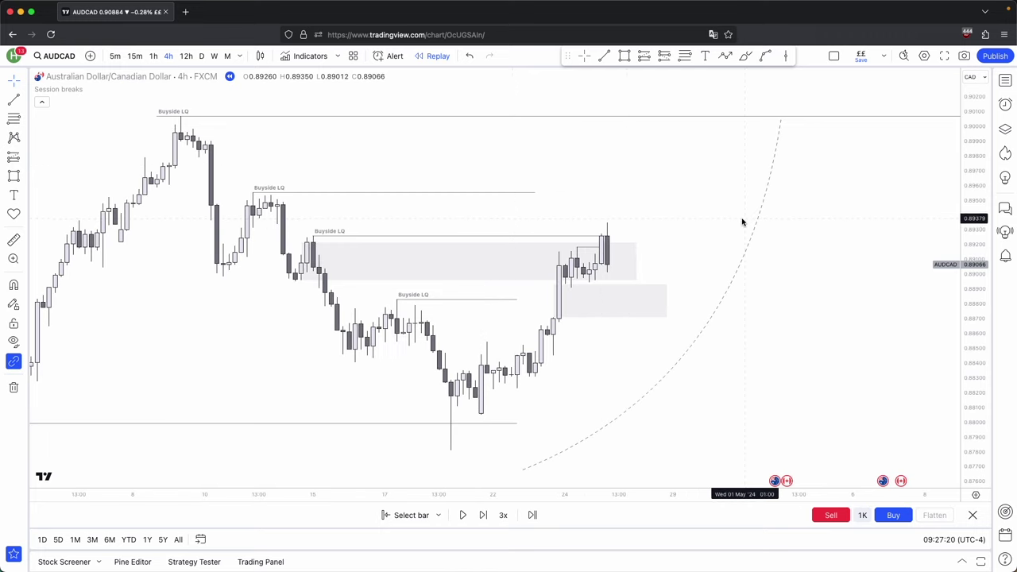
{"action": "left_click", "coordinate": [602, 251]}
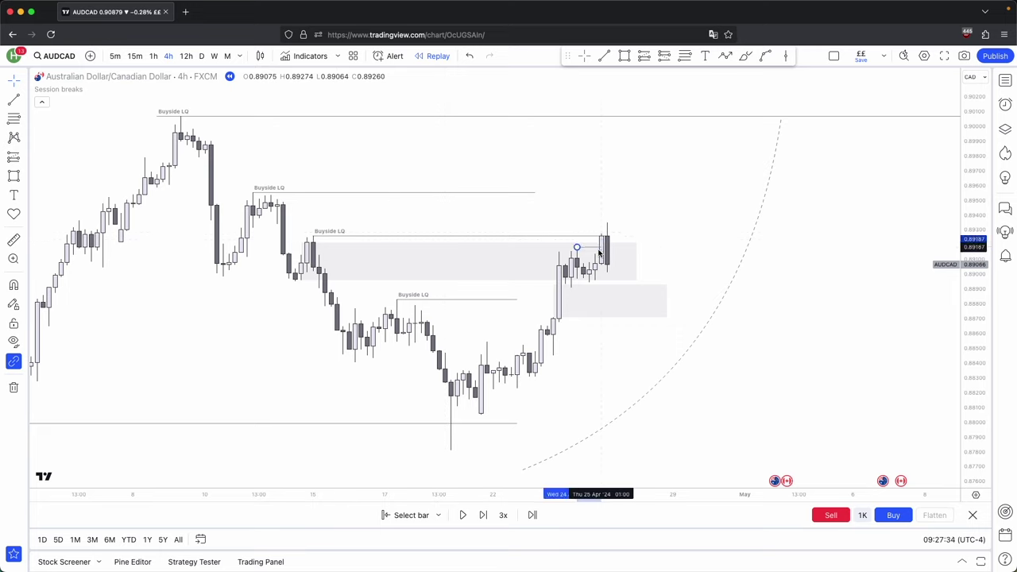
{"action": "left_click", "coordinate": [599, 248]}
{"action": "left_click", "coordinate": [649, 220]}
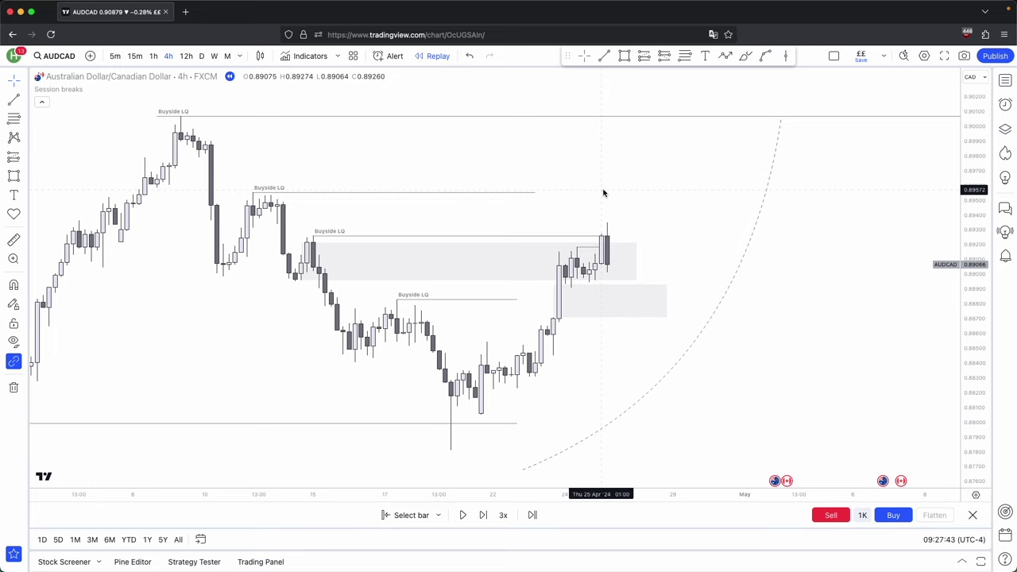
{"action": "key", "text": "shift+Right"}
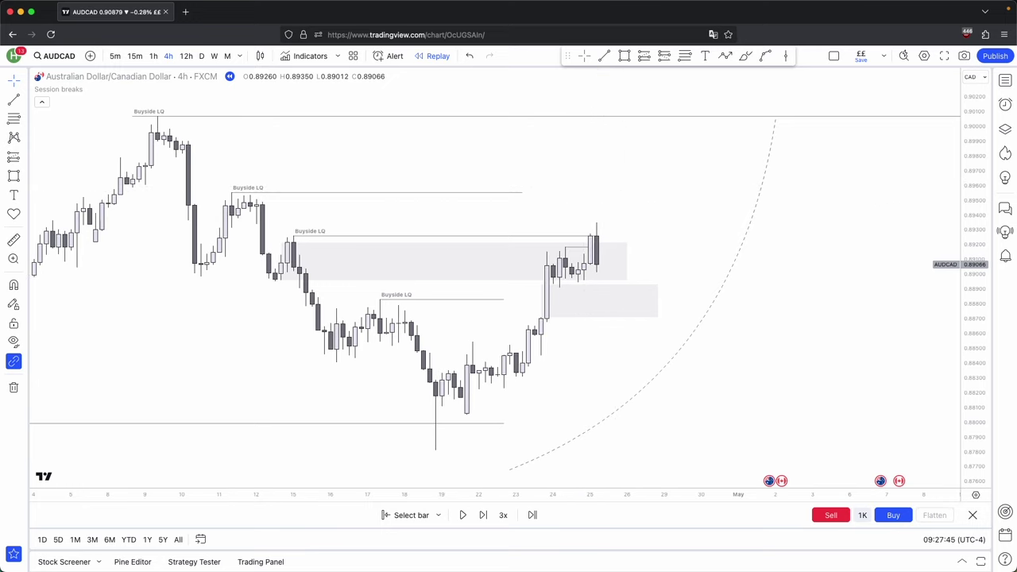
{"action": "left_click", "coordinate": [481, 514]}
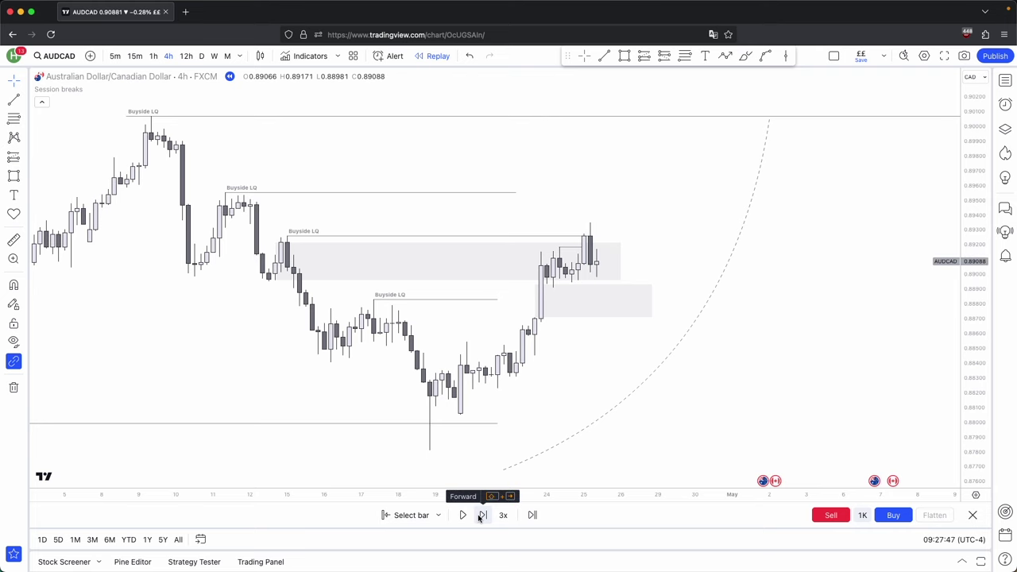
{"action": "double_click", "coordinate": [479, 516]}
Step: Draw a horizontal line from the 24 April consolidation low at about 0.88945 to just past the latest candle
{"action": "left_click_drag", "start_coordinate": [971, 388], "coordinate": [959, 322]}
{"action": "scroll", "coordinate": [521, 290], "scroll_direction": "up", "scroll_amount": 1}
{"action": "key", "text": "alt+t"}
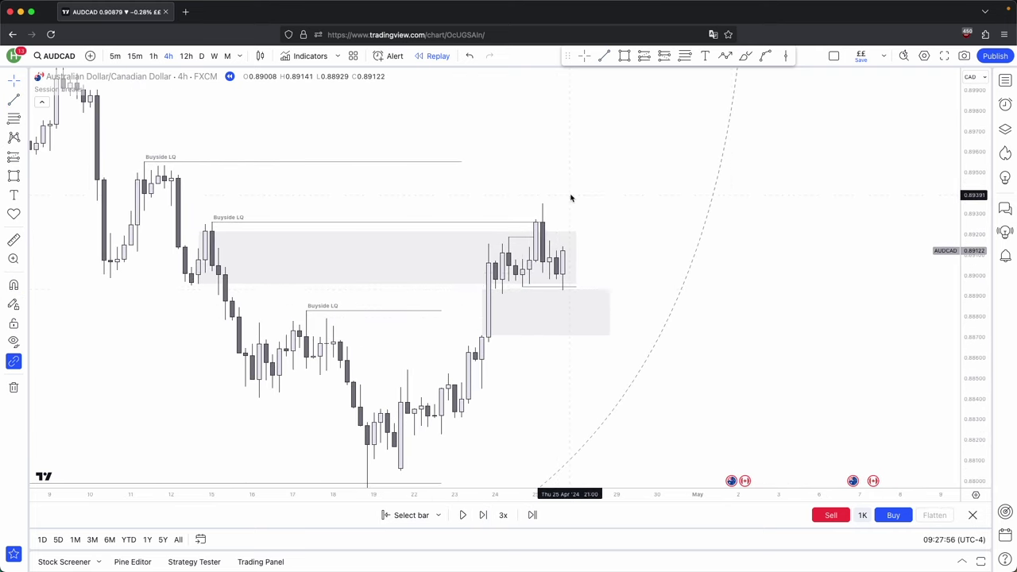
{"action": "left_click", "coordinate": [531, 286]}
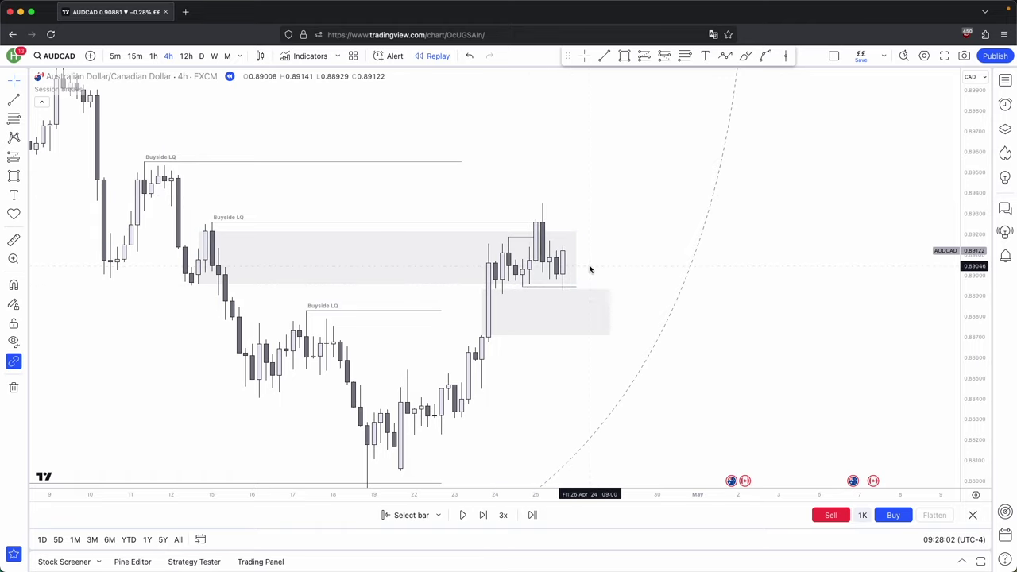
Step: Sketch a zigzag path projecting price higher from beside the latest candle and delete it
{"action": "scroll", "coordinate": [508, 255], "scroll_direction": "down", "scroll_amount": 2}
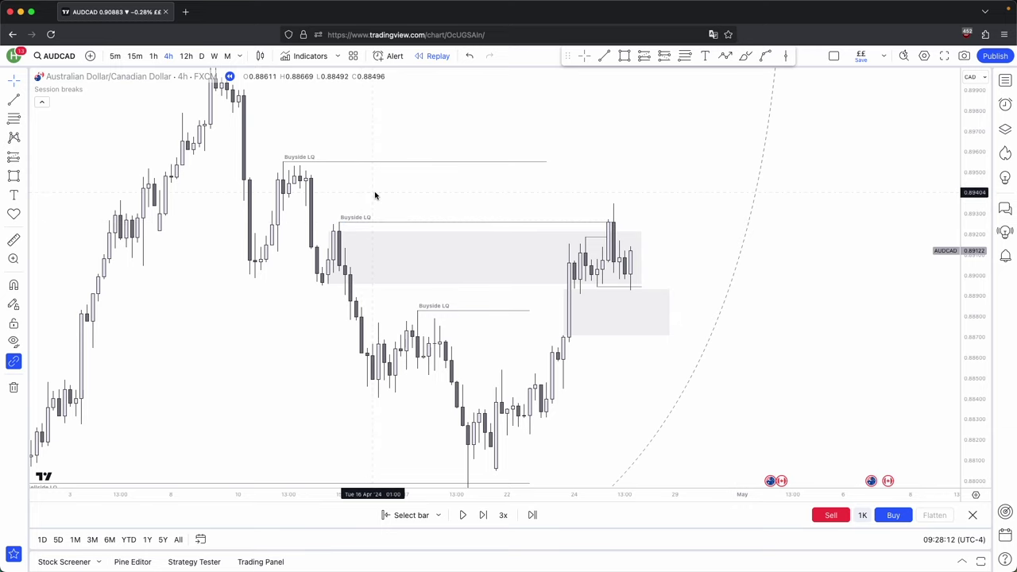
{"action": "scroll", "coordinate": [375, 196], "scroll_direction": "up", "scroll_amount": 1}
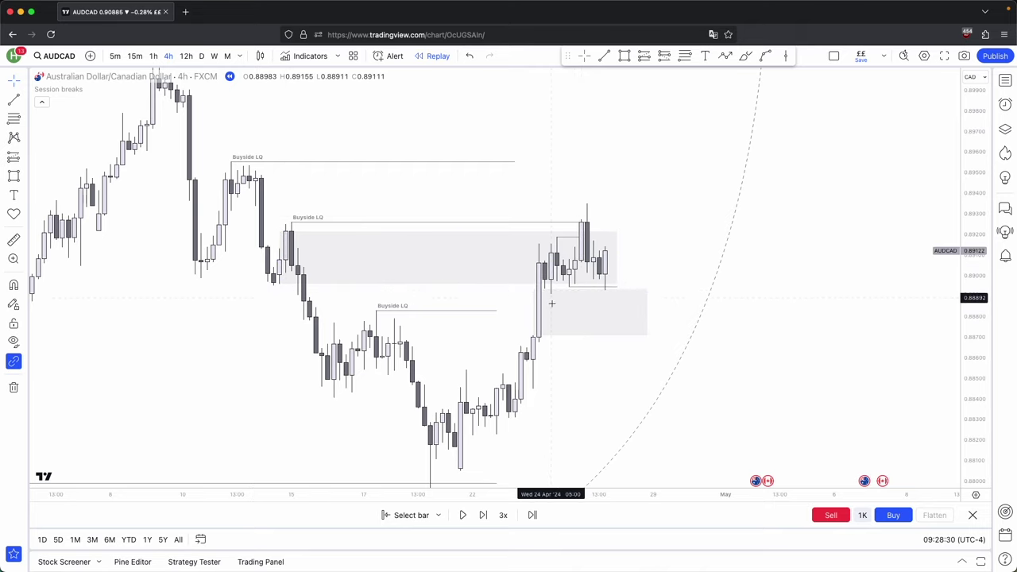
{"action": "left_click", "coordinate": [724, 55]}
{"action": "left_click", "coordinate": [618, 265]}
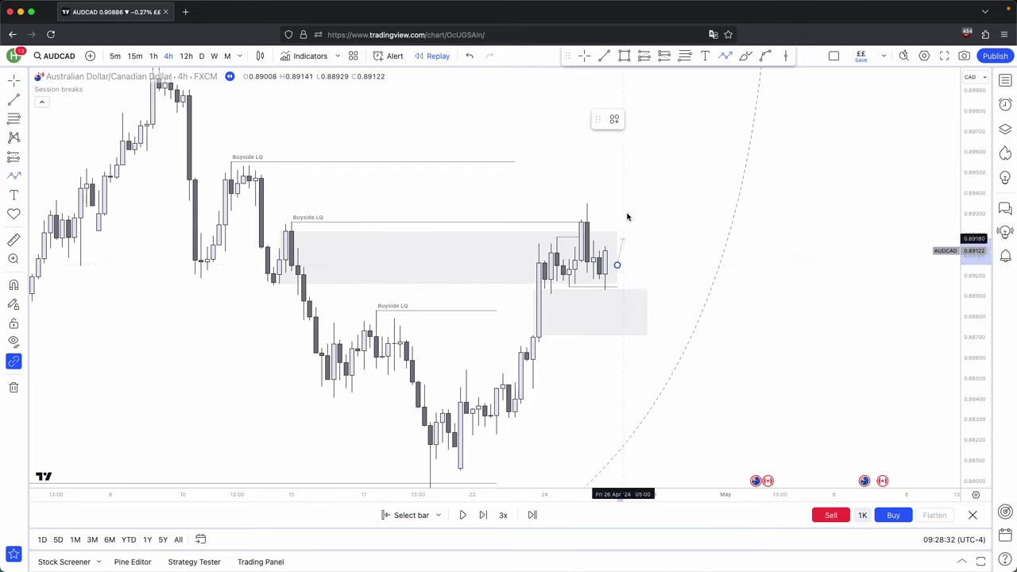
{"action": "left_click", "coordinate": [636, 164]}
{"action": "left_click", "coordinate": [654, 197]}
{"action": "double_click", "coordinate": [676, 103]}
{"action": "left_click", "coordinate": [751, 119]}
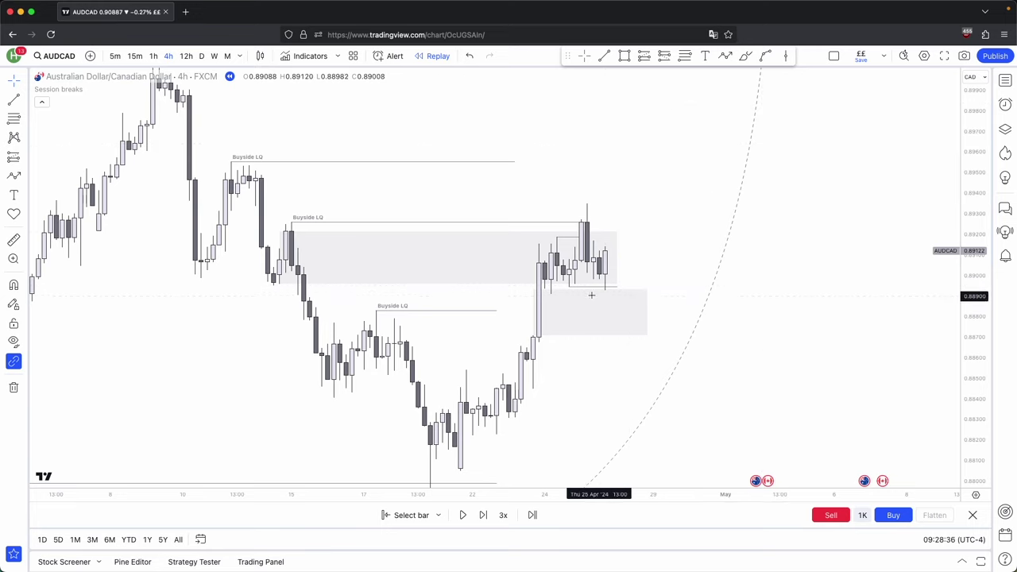
Step: Switch the chart to the 15-minute timeframe and frame the 24 and 25 April price action
{"action": "scroll", "coordinate": [633, 251], "scroll_direction": "right", "scroll_amount": 2}
{"action": "scroll", "coordinate": [633, 251], "scroll_direction": "right", "scroll_amount": 4}
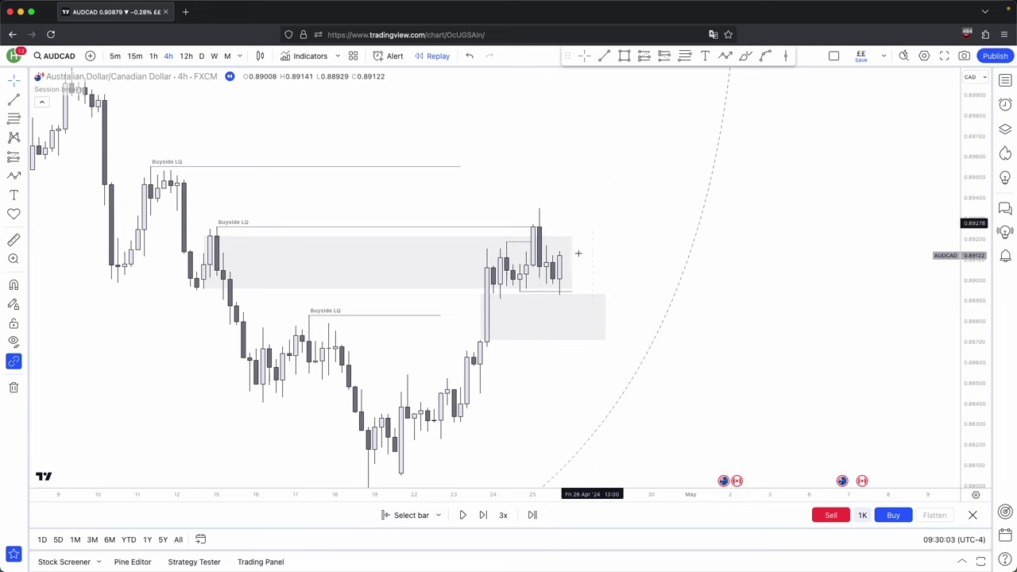
{"action": "left_click", "coordinate": [134, 56]}
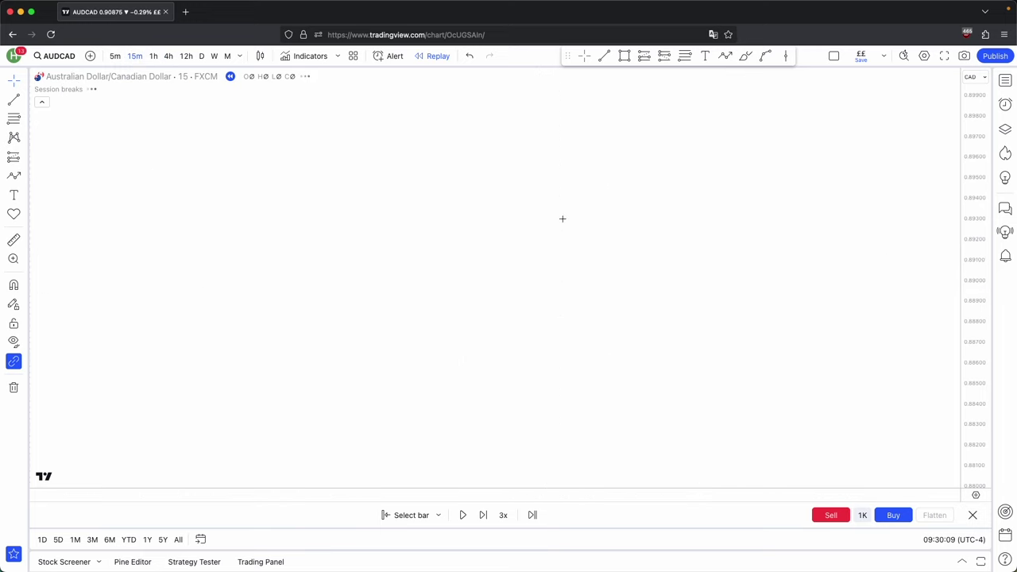
{"action": "left_click_drag", "start_coordinate": [974, 441], "coordinate": [974, 202]}
{"action": "scroll", "coordinate": [882, 218], "scroll_direction": "down", "scroll_amount": 2}
{"action": "left_click_drag", "start_coordinate": [846, 234], "coordinate": [815, 273]}
{"action": "scroll", "coordinate": [819, 273], "scroll_direction": "down", "scroll_amount": 1}
{"action": "scroll", "coordinate": [612, 350], "scroll_direction": "down", "scroll_amount": 2}
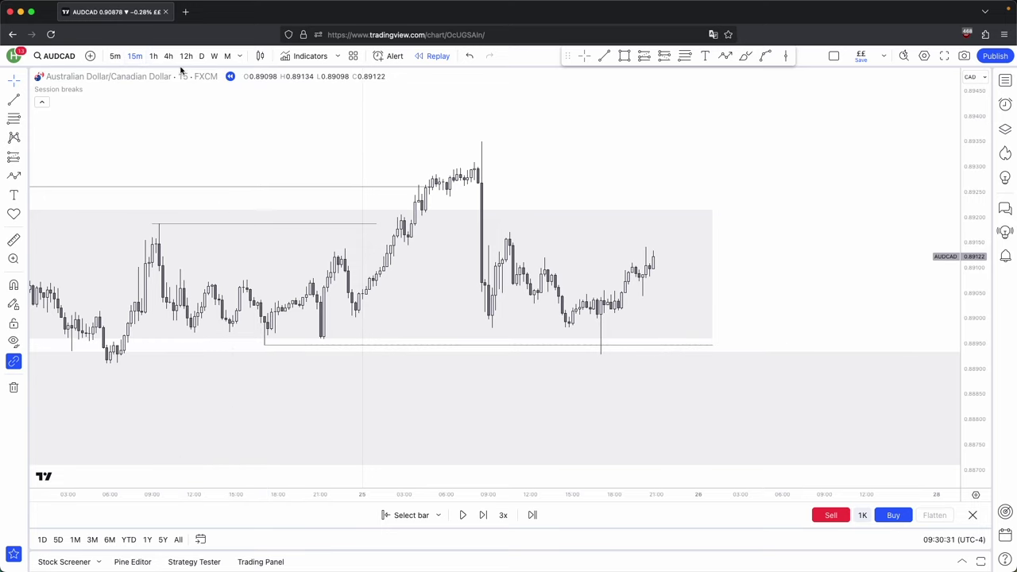
Step: Draw a short horizontal line at about 0.89055 from the 25 April 17:15 high to the 18:30 candle
{"action": "left_click_drag", "start_coordinate": [974, 304], "coordinate": [964, 255]}
{"action": "scroll", "coordinate": [853, 251], "scroll_direction": "up", "scroll_amount": 3}
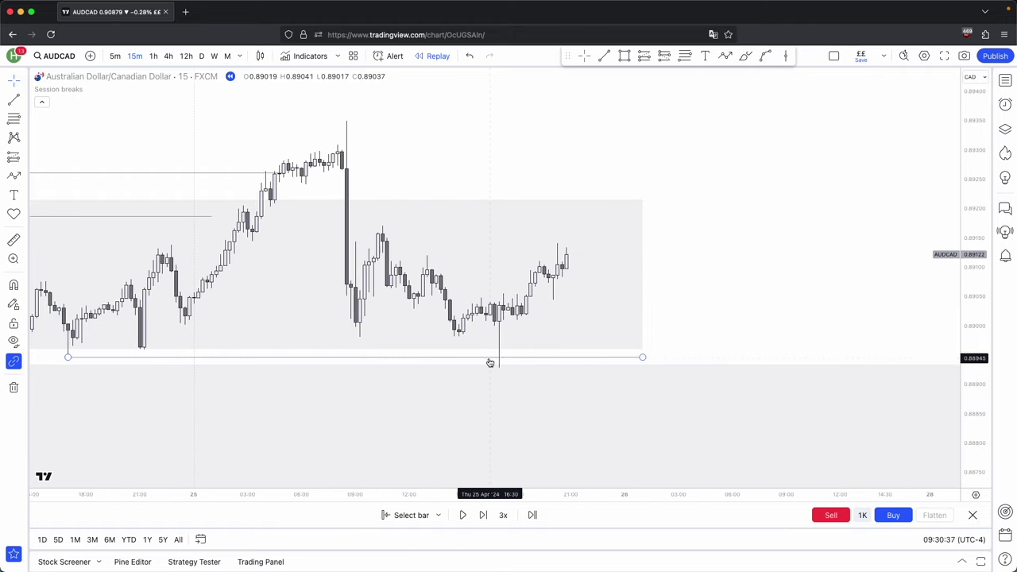
{"action": "left_click_drag", "start_coordinate": [714, 307], "coordinate": [713, 315]}
{"action": "scroll", "coordinate": [710, 316], "scroll_direction": "up", "scroll_amount": 1}
{"action": "key", "text": "alt+t"}
{"action": "left_click", "coordinate": [488, 297], "text": "super"}
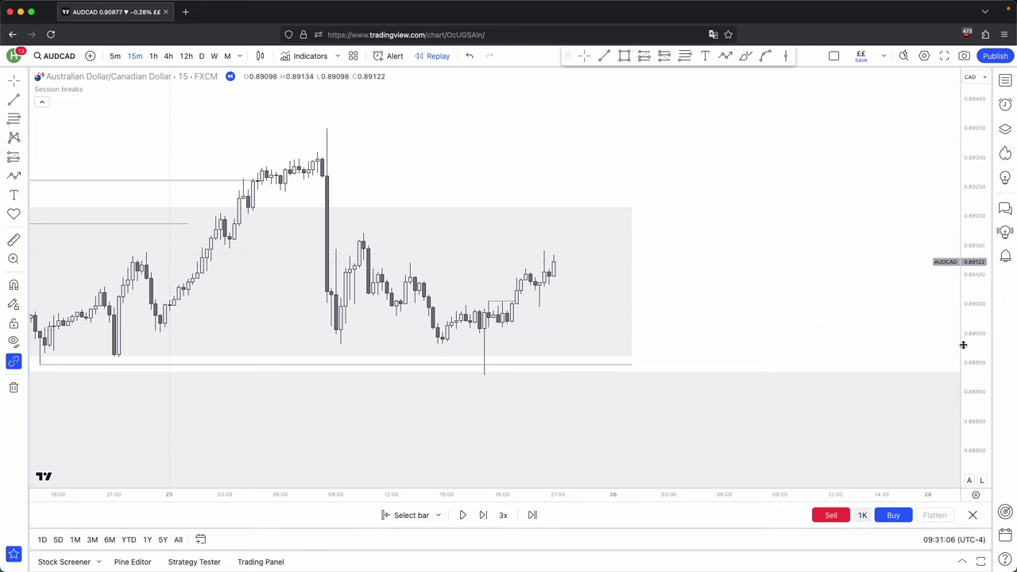
Step: Draw a small rectangle zone from 25 April 18:30 to about 22:00, between 0.89053 and about 0.89065
{"action": "left_click_drag", "start_coordinate": [963, 345], "coordinate": [962, 293]}
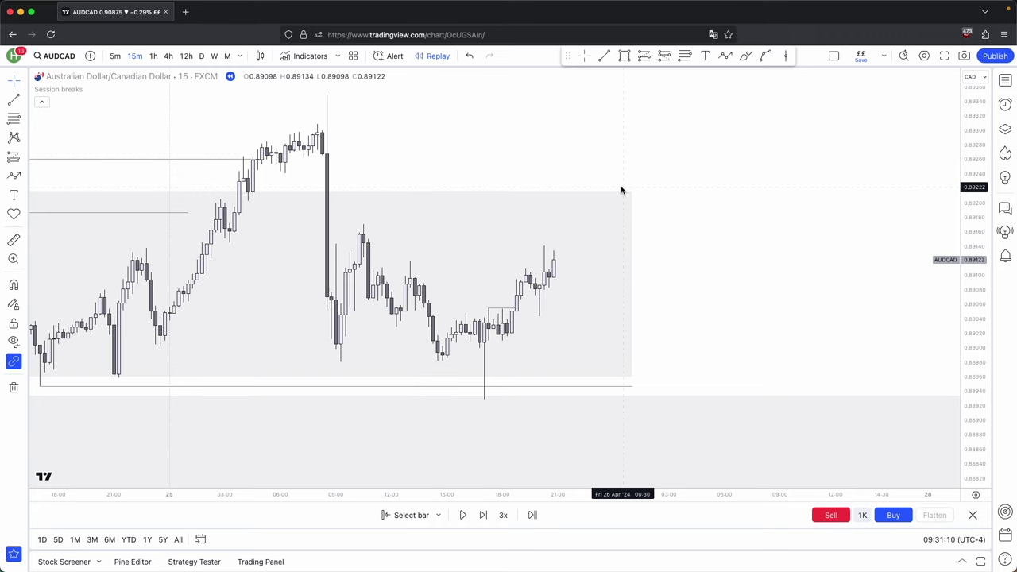
{"action": "scroll", "coordinate": [625, 227], "scroll_direction": "up", "scroll_amount": 1}
{"action": "key", "text": "alt+shift+r"}
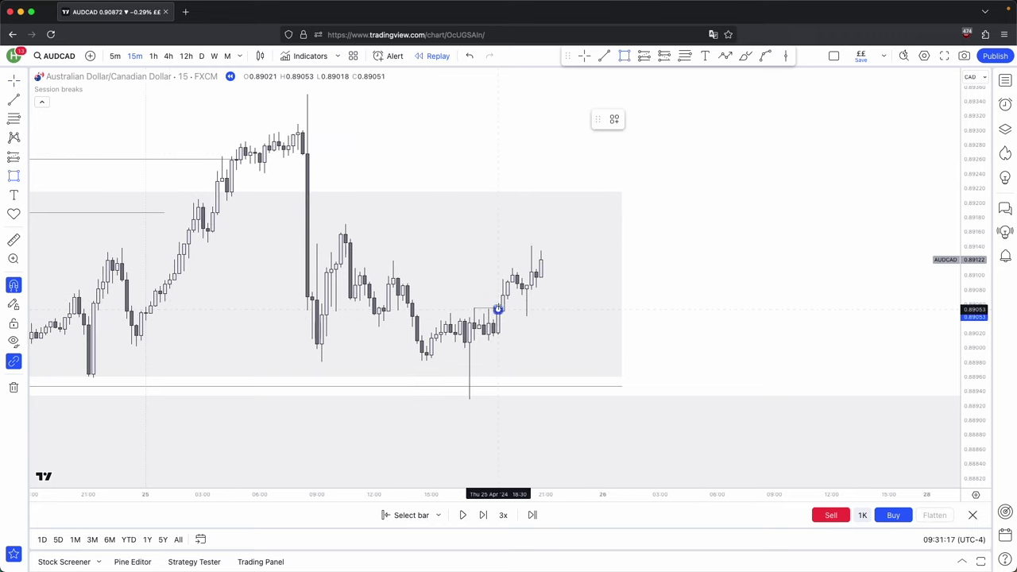
{"action": "left_click", "coordinate": [498, 309]}
{"action": "left_click", "coordinate": [564, 301]}
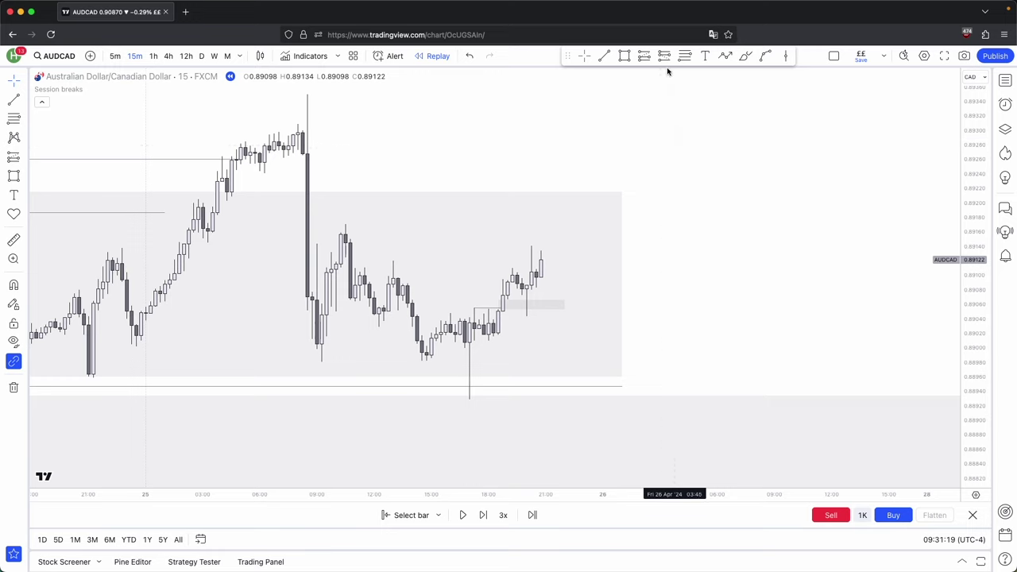
Step: Place a long position from 25 April 19:15 to about 26 April 00:15 with entry 0.89058, stop 0.88946 and target 0.89348
{"action": "left_click", "coordinate": [644, 56]}
{"action": "left_click", "coordinate": [546, 359]}
{"action": "left_click_drag", "start_coordinate": [571, 359], "coordinate": [542, 307]}
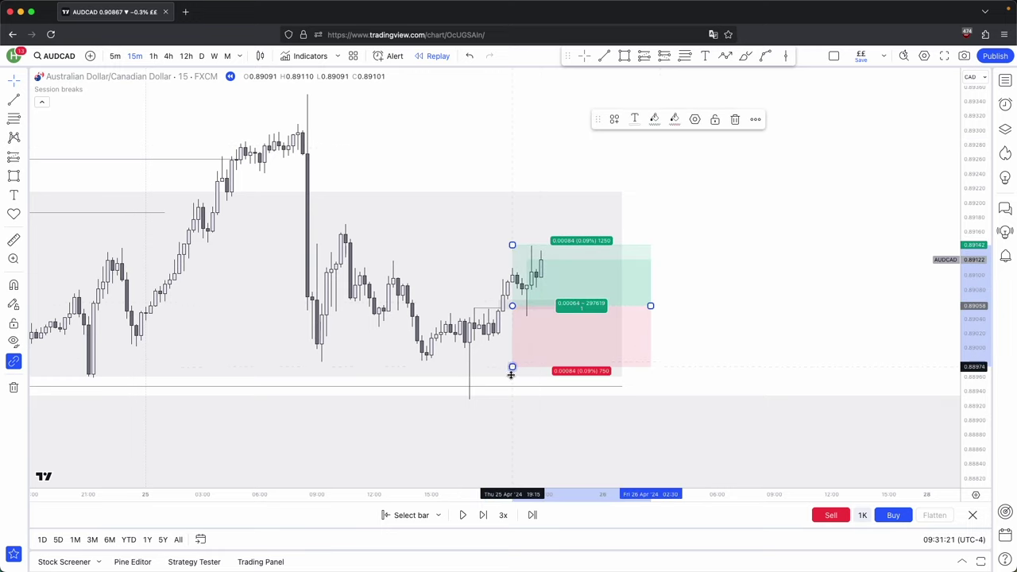
{"action": "left_click_drag", "start_coordinate": [512, 367], "coordinate": [511, 386]}
{"action": "left_click_drag", "start_coordinate": [512, 245], "coordinate": [456, 95]}
{"action": "left_click_drag", "start_coordinate": [449, 129], "coordinate": [464, 176]}
{"action": "scroll", "coordinate": [493, 214], "scroll_direction": "down", "scroll_amount": 1}
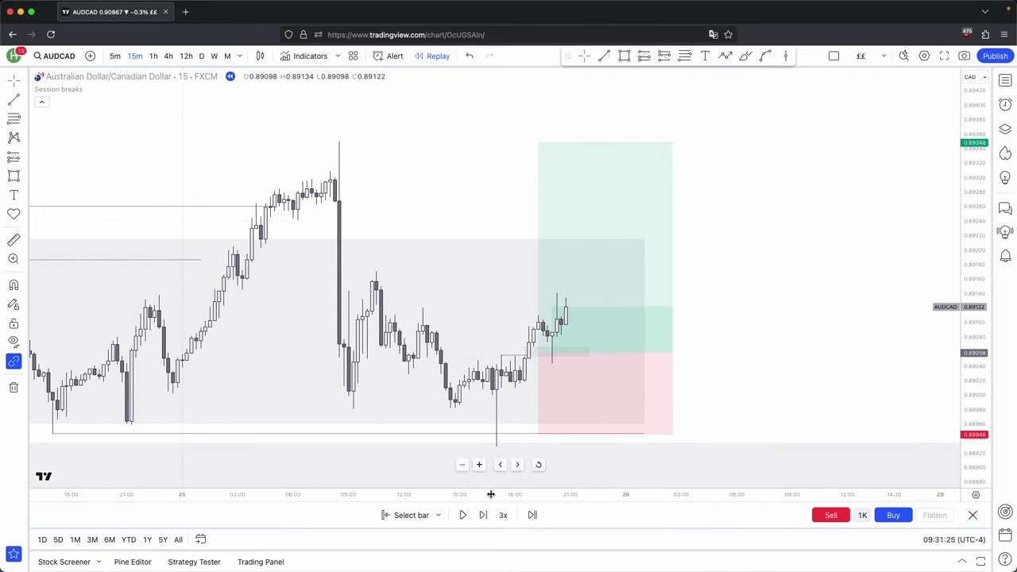
{"action": "left_click", "coordinate": [691, 345]}
{"action": "mouse_move", "coordinate": [672, 352]}
{"action": "left_mouse_down"}
{"action": "mouse_move", "coordinate": [631, 352]}
{"action": "mouse_move", "coordinate": [677, 356]}
{"action": "left_mouse_up"}
Step: Advance the replay candle by candle on the 15-minute chart to about 26 April 04:30
{"action": "scroll", "coordinate": [677, 355], "scroll_direction": "up", "scroll_amount": 1}
{"action": "left_click", "coordinate": [483, 515]}
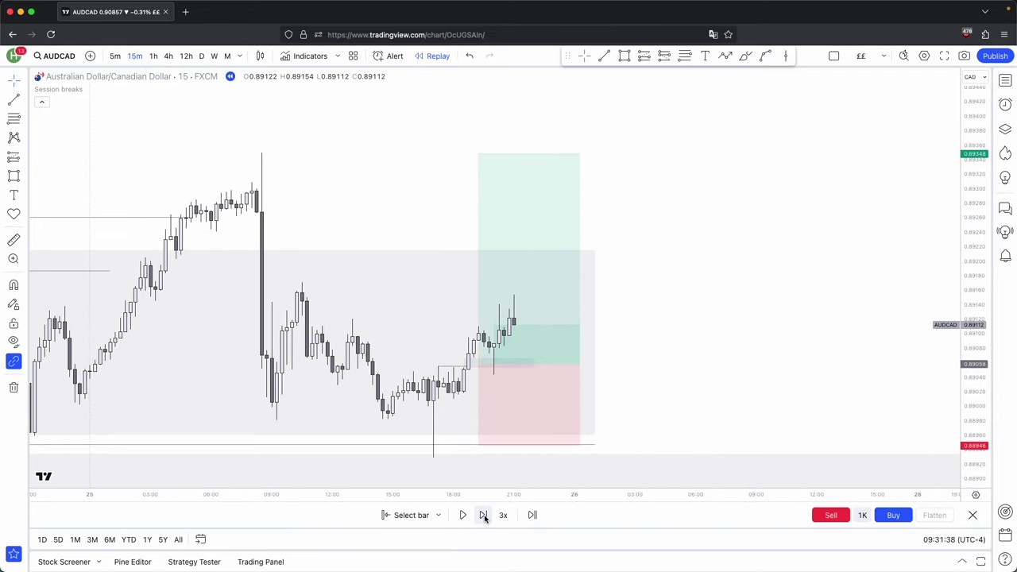
{"action": "left_click", "coordinate": [483, 515]}
{"action": "left_click", "coordinate": [483, 514]}
{"action": "left_click", "coordinate": [483, 515]}
{"action": "left_click", "coordinate": [483, 515]}
{"action": "left_click", "coordinate": [483, 515]}
{"action": "left_click", "coordinate": [483, 515]}
{"action": "left_click", "coordinate": [483, 515]}
Step: Draw a horizontal line at 0.89350 from the 25 April 08:30 high to 14:45
{"action": "scroll", "coordinate": [537, 168], "scroll_direction": "down", "scroll_amount": 2}
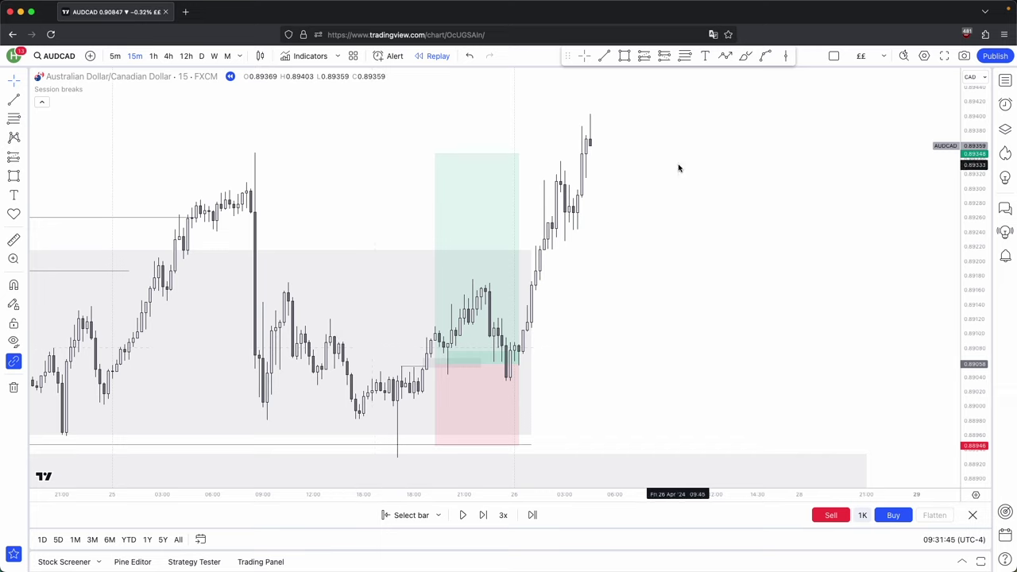
{"action": "left_click", "coordinate": [602, 55]}
{"action": "left_click", "coordinate": [255, 152]}
{"action": "left_click", "coordinate": [359, 153]}
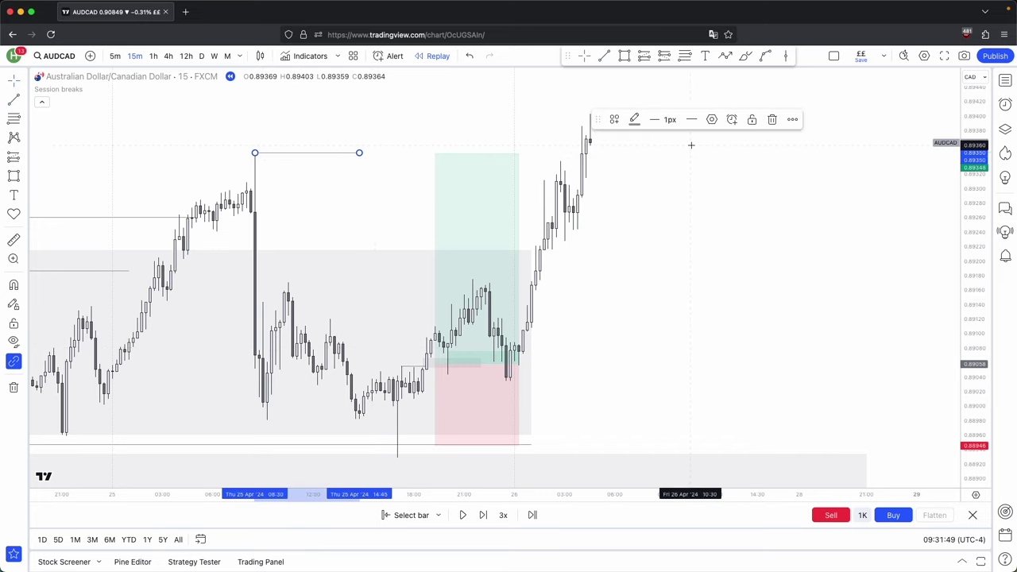
Step: Extend the long position's right edge to about 26 April 04:15
{"action": "mouse_move", "coordinate": [468, 183]}
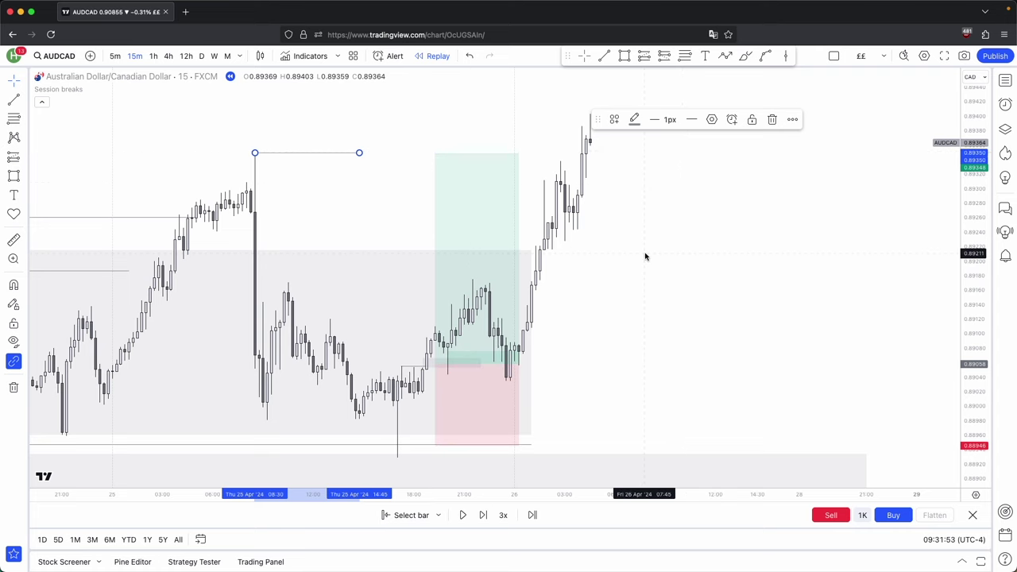
{"action": "left_click_drag", "start_coordinate": [644, 256], "coordinate": [709, 217]}
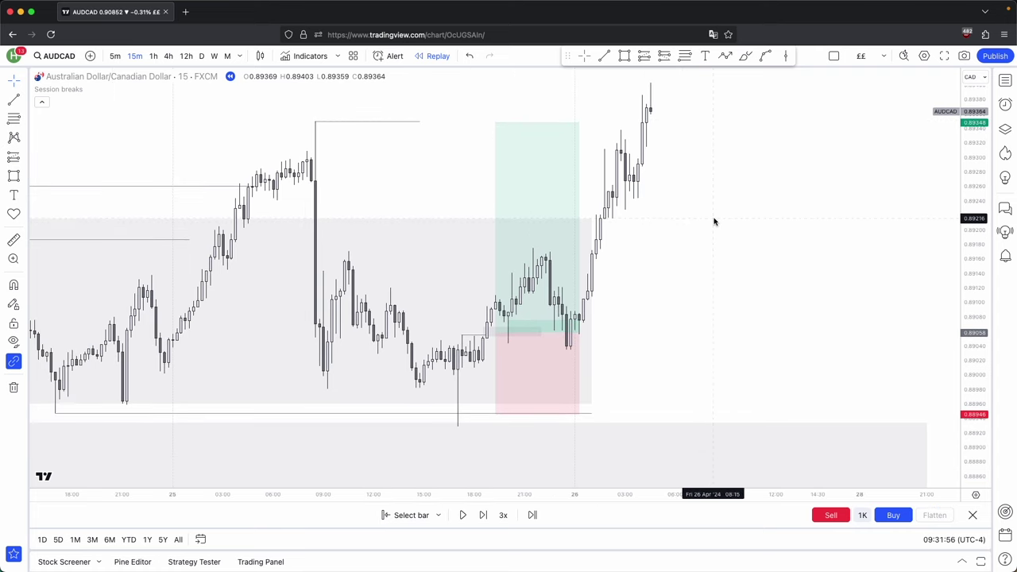
{"action": "scroll", "coordinate": [171, 421], "scroll_direction": "down", "scroll_amount": 3}
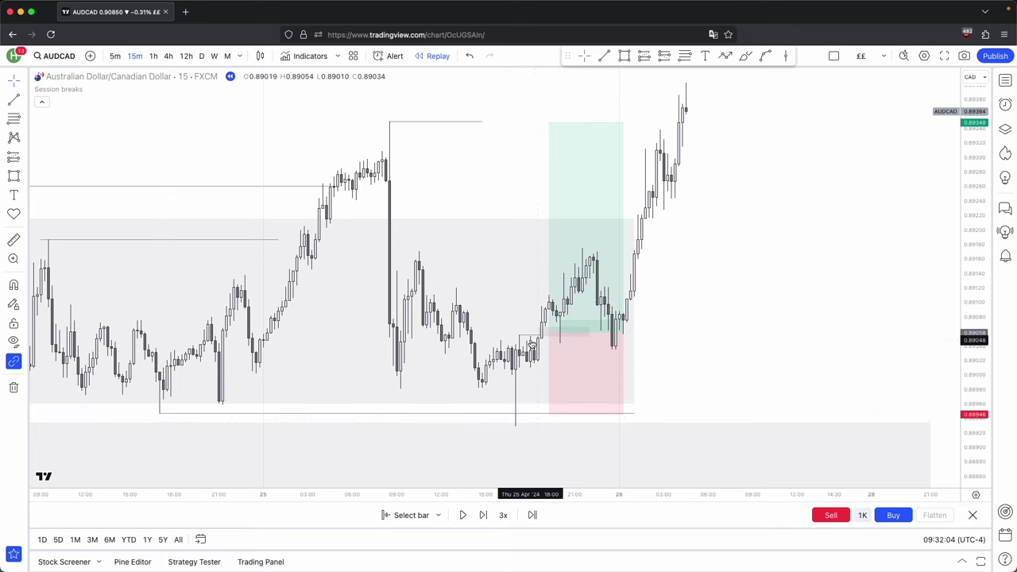
{"action": "left_click", "coordinate": [547, 319]}
{"action": "scroll", "coordinate": [643, 348], "scroll_direction": "up", "scroll_amount": 2}
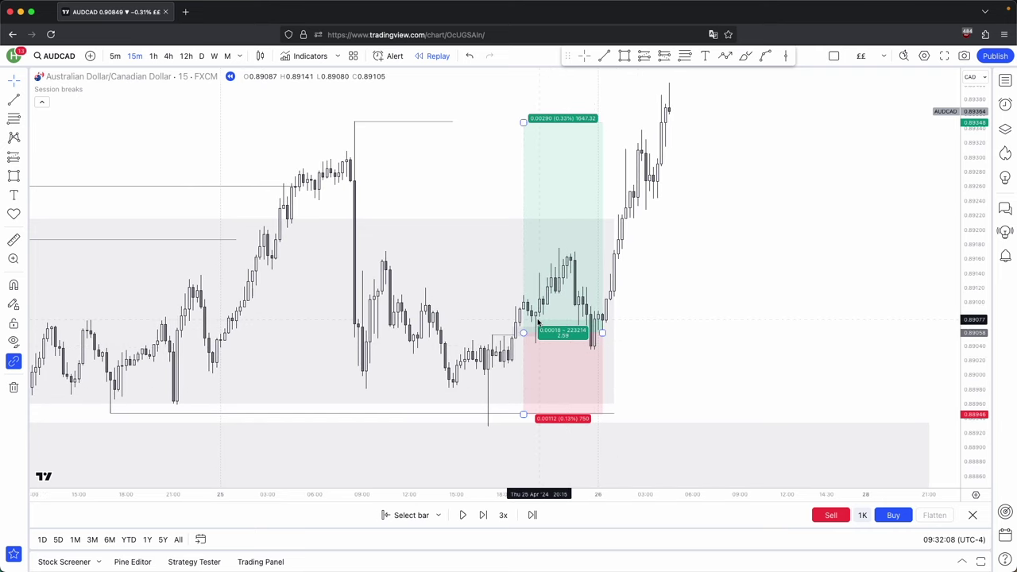
{"action": "scroll", "coordinate": [657, 334], "scroll_direction": "up", "scroll_amount": 2}
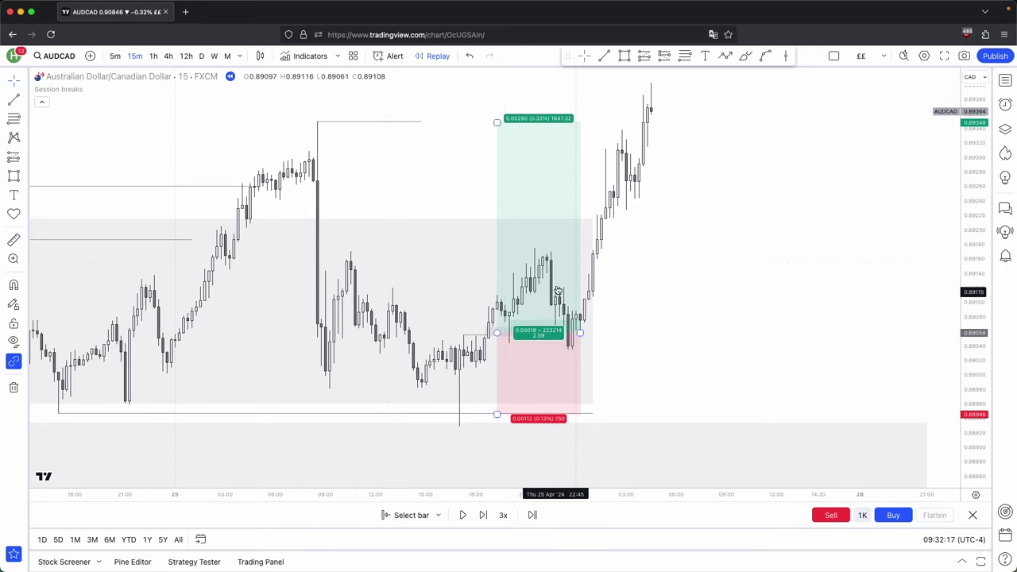
{"action": "left_click_drag", "start_coordinate": [580, 332], "coordinate": [648, 344]}
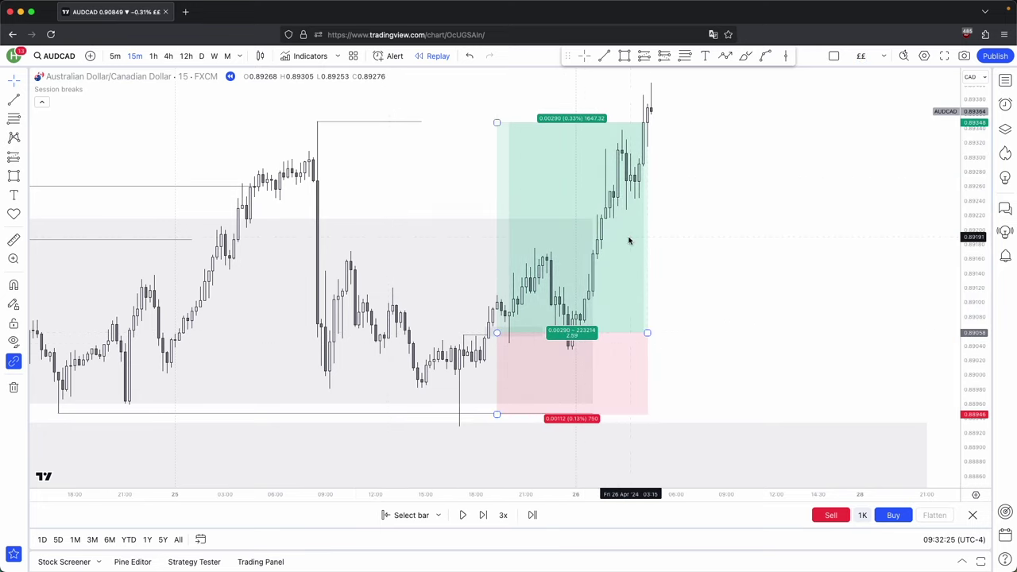
Step: Delete the long position and advance the replay on the 4-hour chart to 28 April 17:00
{"action": "left_click", "coordinate": [605, 248]}
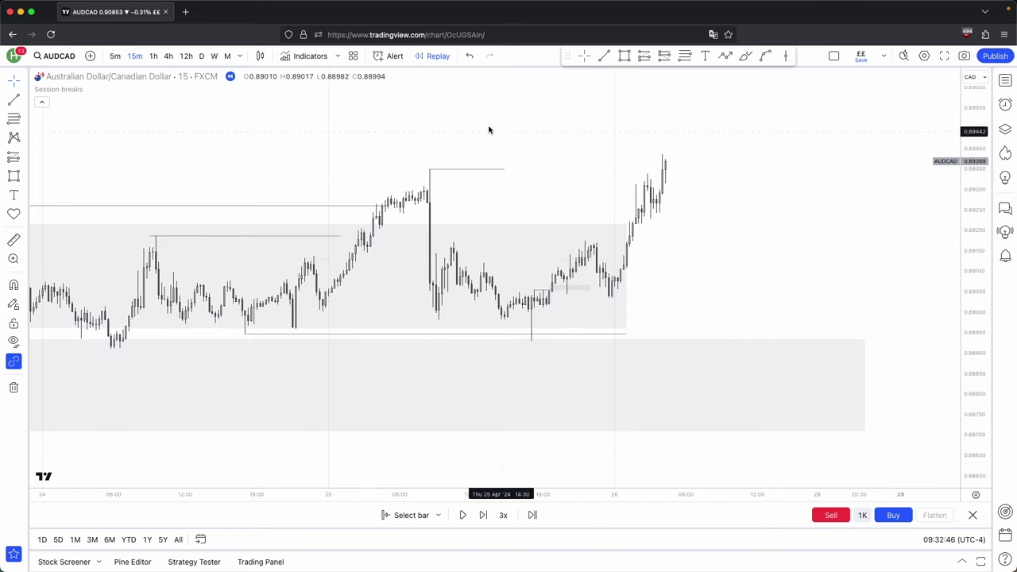
{"action": "left_click", "coordinate": [167, 56]}
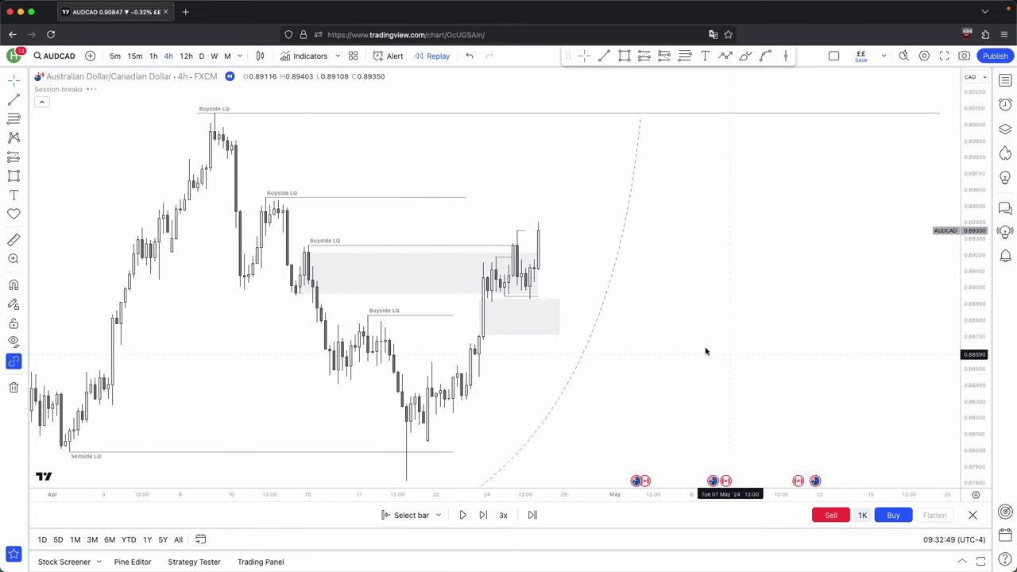
{"action": "left_click", "coordinate": [484, 514]}
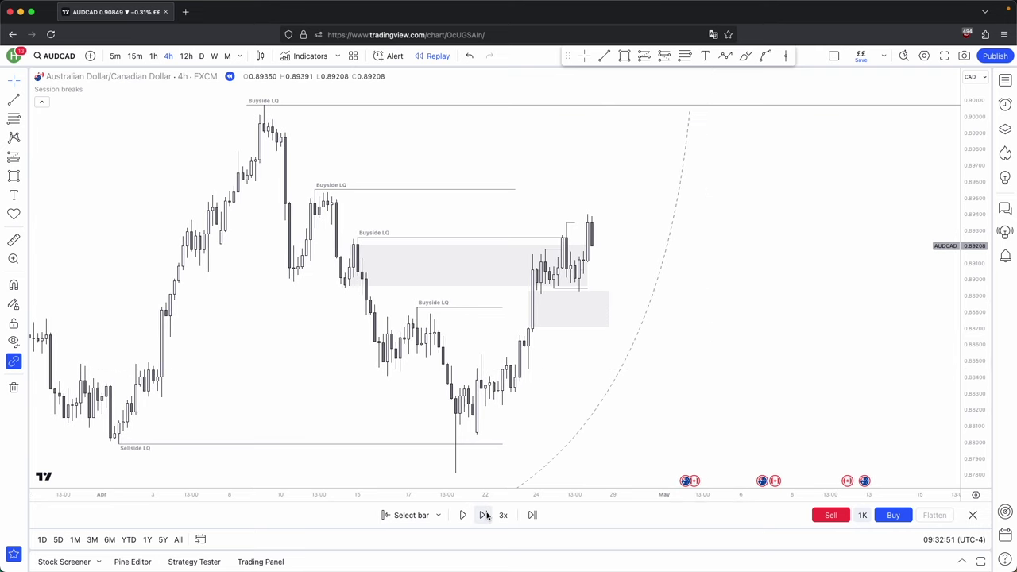
{"action": "left_click", "coordinate": [483, 515]}
{"action": "left_click", "coordinate": [484, 515]}
{"action": "scroll", "coordinate": [562, 293], "scroll_direction": "up", "scroll_amount": 2}
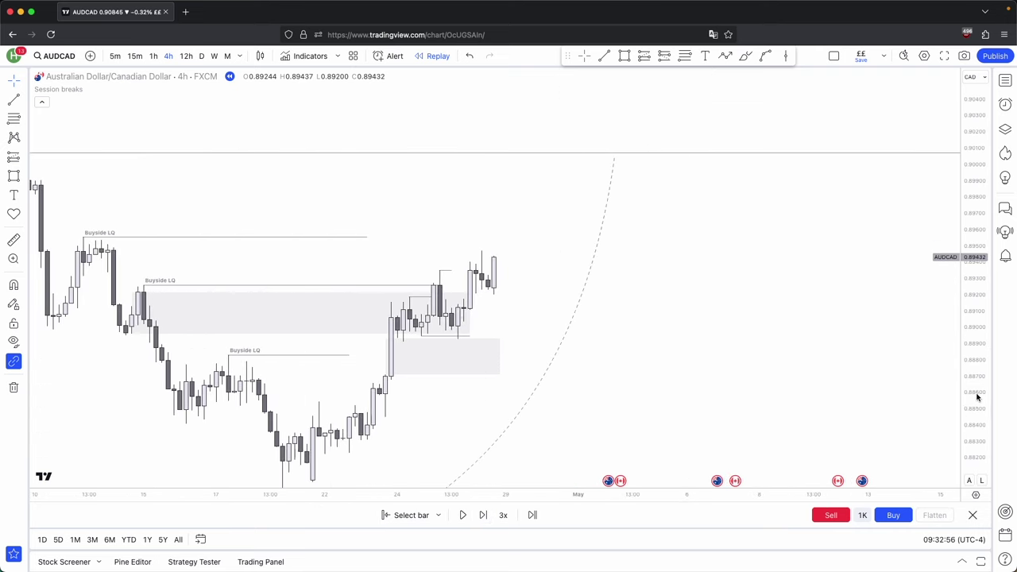
Step: Draw a thin rectangle zone from about 25 April 21:00 to 29 April, between about 0.89175 and 0.89205
{"action": "left_click_drag", "start_coordinate": [978, 397], "coordinate": [978, 292]}
{"action": "left_click_drag", "start_coordinate": [636, 238], "coordinate": [667, 219]}
{"action": "left_click", "coordinate": [625, 55]}
{"action": "left_click", "coordinate": [507, 282]}
{"action": "left_click_drag", "start_coordinate": [502, 305], "coordinate": [499, 290]}
{"action": "left_click_drag", "start_coordinate": [507, 288], "coordinate": [544, 288]}
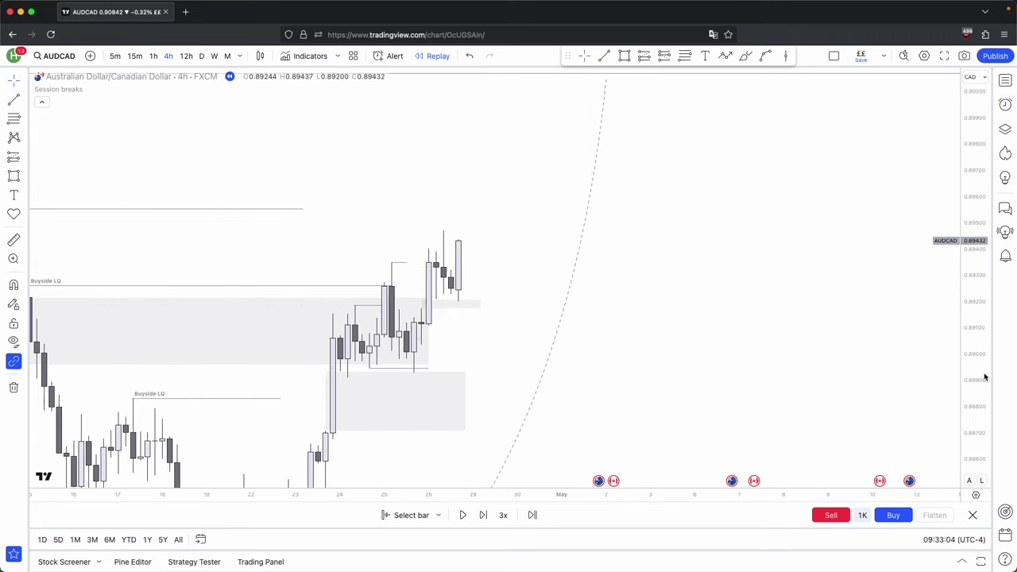
{"action": "left_click", "coordinate": [355, 305]}
{"action": "left_click", "coordinate": [383, 309]}
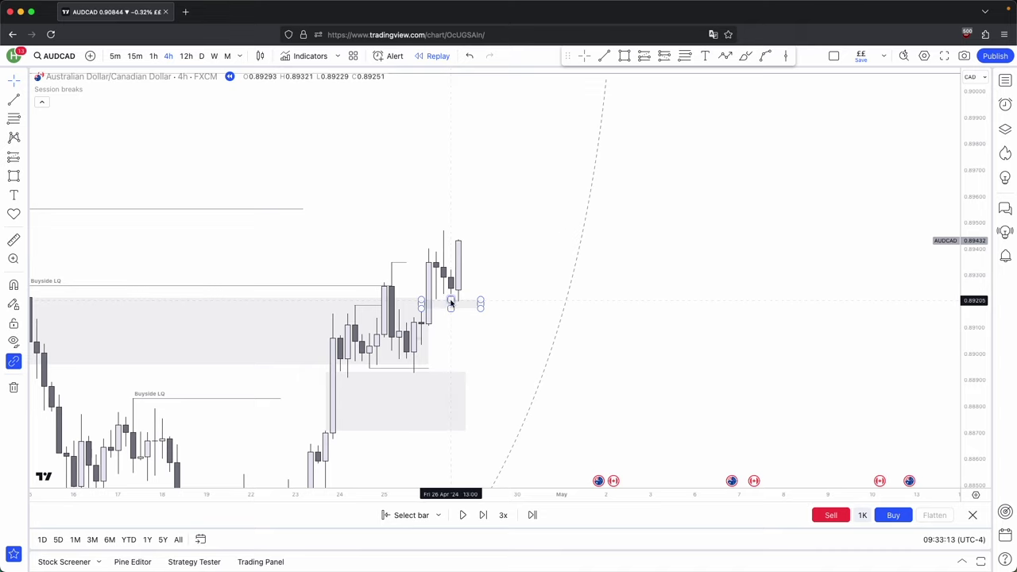
Step: Draw a horizontal line at 0.89470 from the 26 April 09:00 high to 28 April 21:00
{"action": "scroll", "coordinate": [892, 272], "scroll_direction": "up", "scroll_amount": 5}
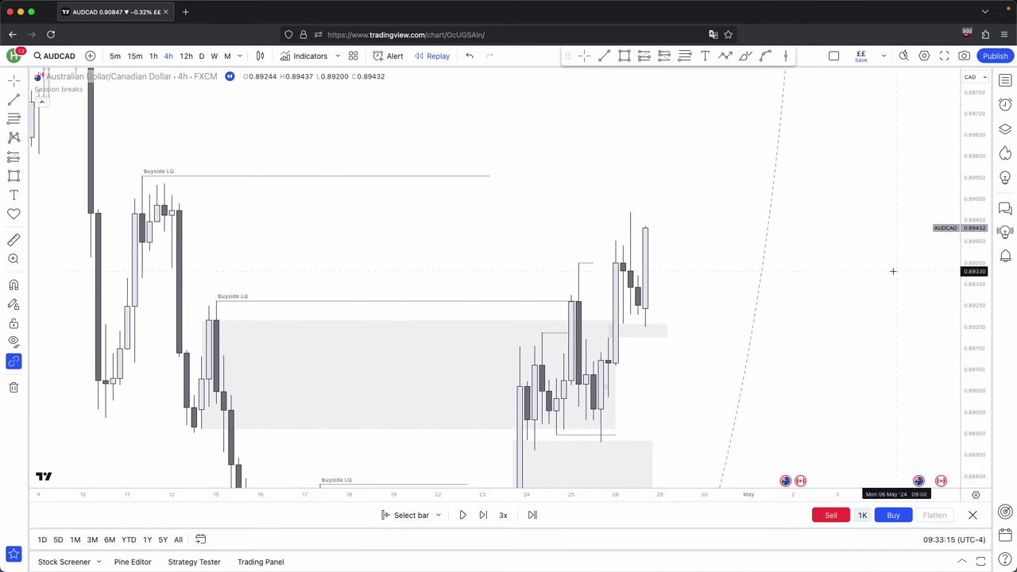
{"action": "left_click_drag", "start_coordinate": [492, 281], "coordinate": [622, 284]}
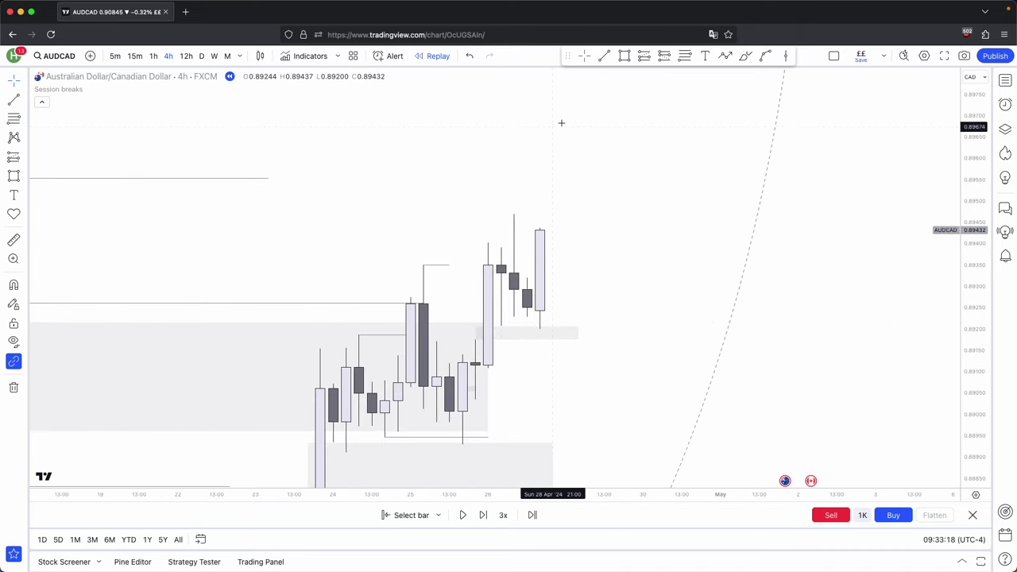
{"action": "left_click", "coordinate": [603, 56]}
{"action": "left_click", "coordinate": [514, 214], "text": "super"}
{"action": "left_click", "coordinate": [552, 214], "text": "shift"}
{"action": "left_click", "coordinate": [571, 249]}
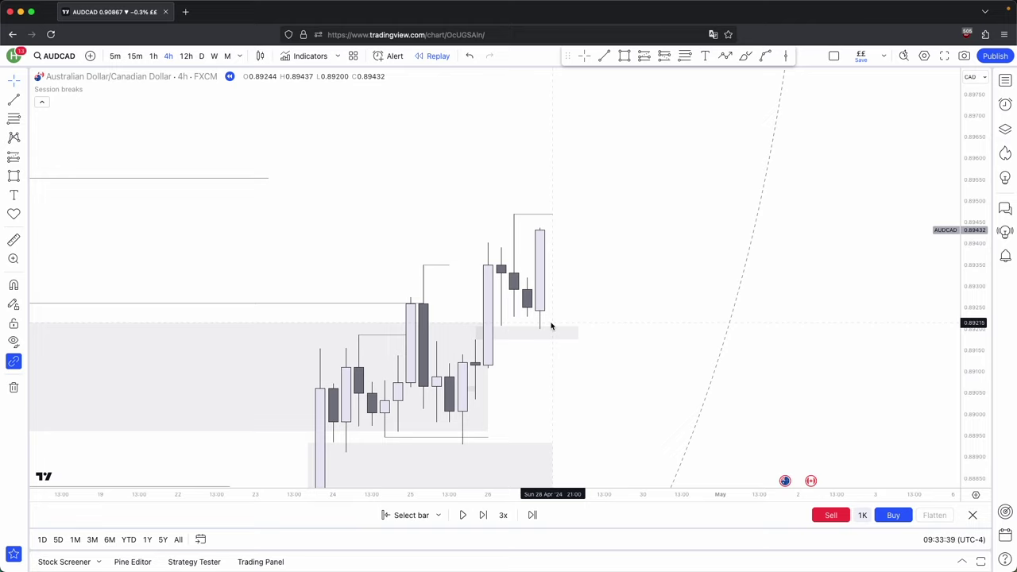
Step: Advance the 4-hour replay by one candle to 28 April 21:00
{"action": "scroll", "coordinate": [551, 326], "scroll_direction": "up", "scroll_amount": 1}
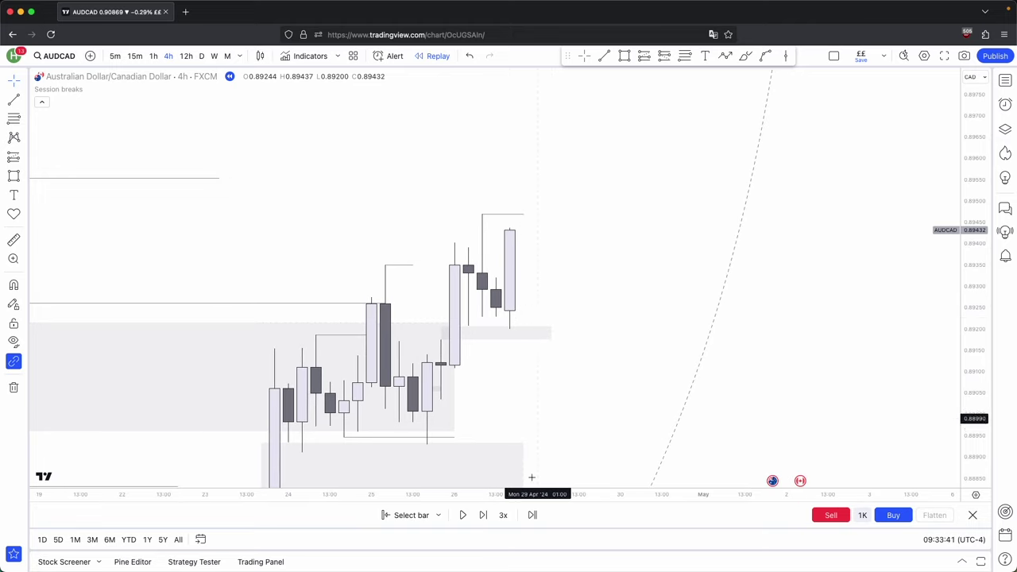
{"action": "left_click", "coordinate": [484, 515]}
{"action": "left_click_drag", "start_coordinate": [545, 297], "coordinate": [545, 352]}
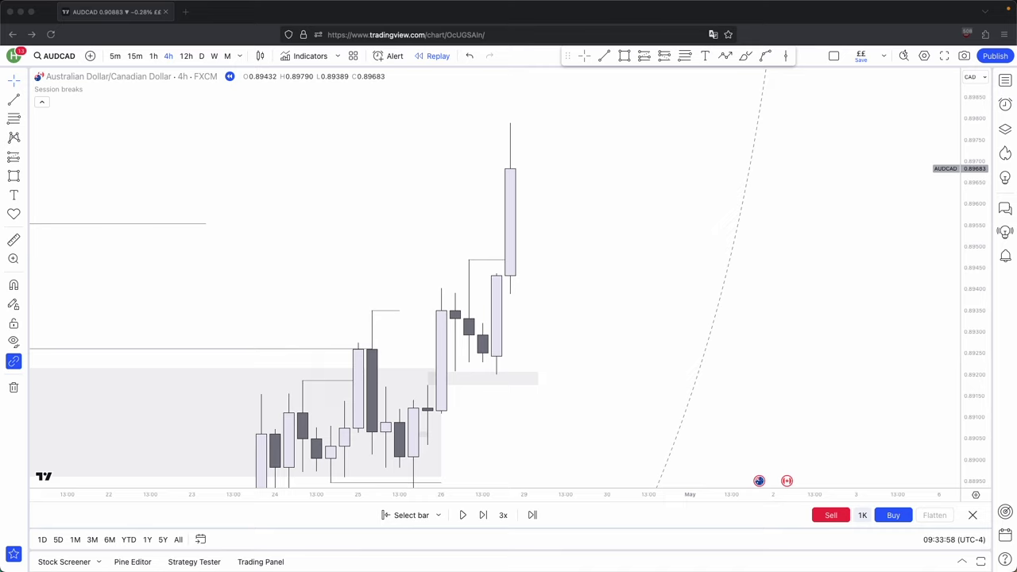
{"action": "left_click", "coordinate": [654, 302]}
{"action": "left_click_drag", "start_coordinate": [974, 268], "coordinate": [908, 468]}
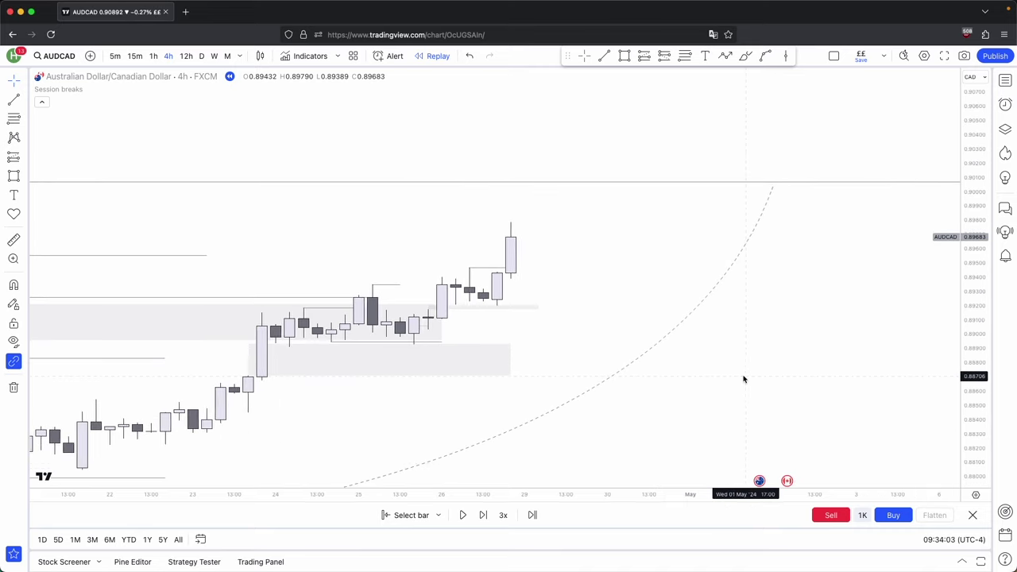
Step: Advance the 4-hour replay by four more candles to 29 April 13:00
{"action": "scroll", "coordinate": [744, 379], "scroll_direction": "left", "scroll_amount": 5}
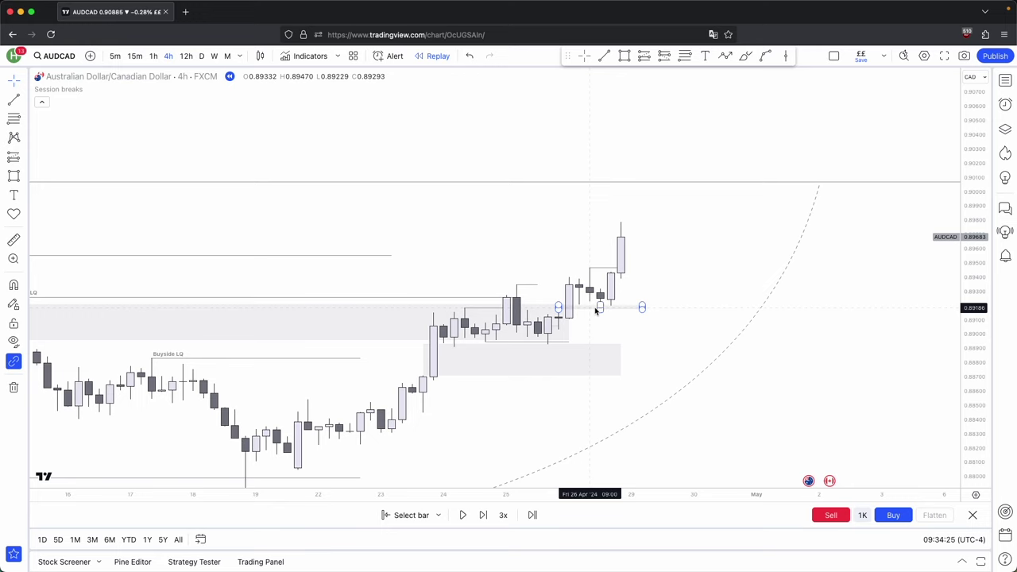
{"action": "scroll", "coordinate": [638, 318], "scroll_direction": "down", "scroll_amount": 2}
{"action": "left_click_drag", "start_coordinate": [689, 321], "coordinate": [688, 301]}
{"action": "scroll", "coordinate": [688, 300], "scroll_direction": "down", "scroll_amount": 2}
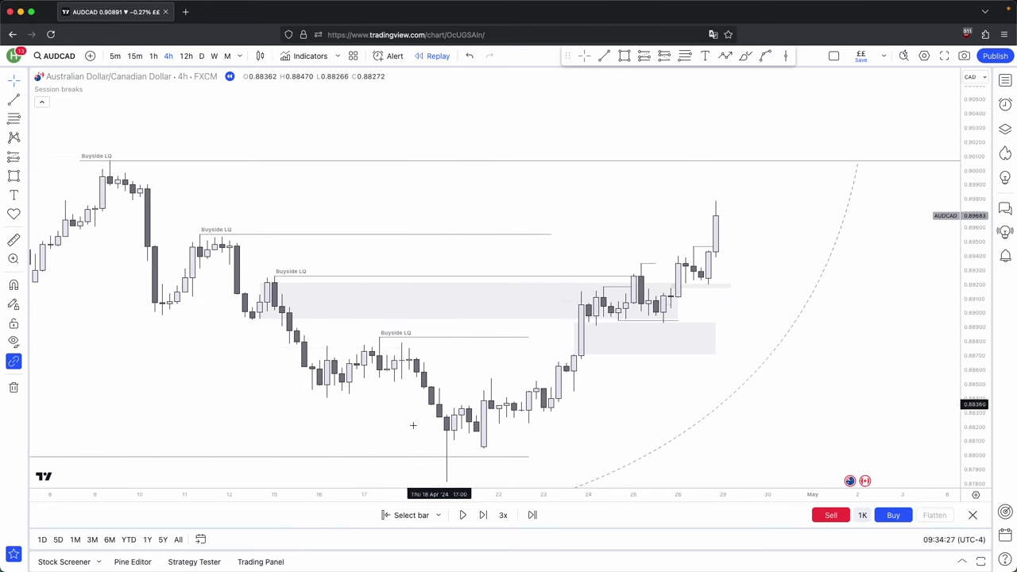
{"action": "scroll", "coordinate": [692, 357], "scroll_direction": "up", "scroll_amount": 2}
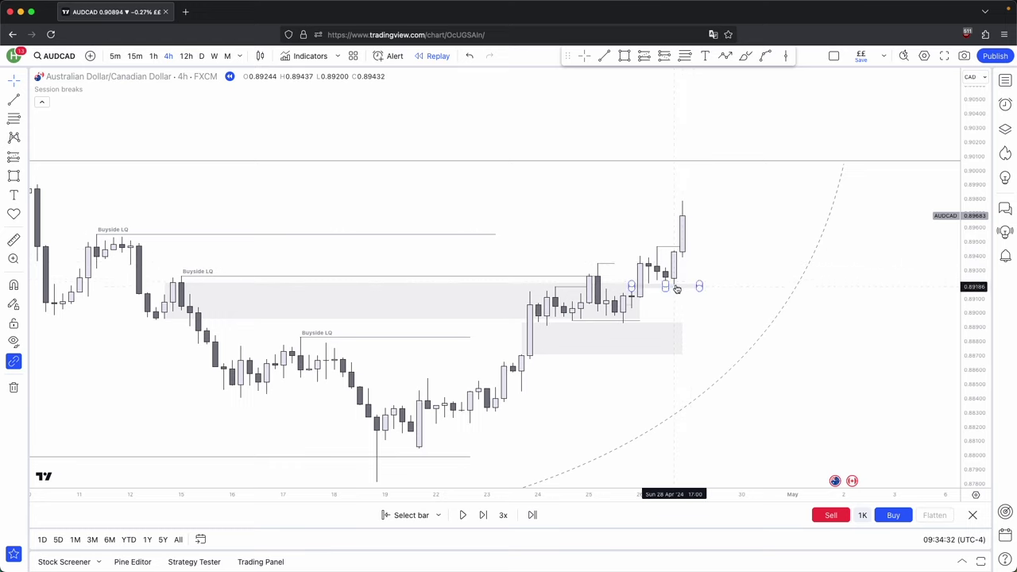
{"action": "left_click", "coordinate": [483, 514]}
{"action": "left_click", "coordinate": [483, 515]}
{"action": "left_click", "coordinate": [483, 514]}
{"action": "left_click", "coordinate": [483, 514]}
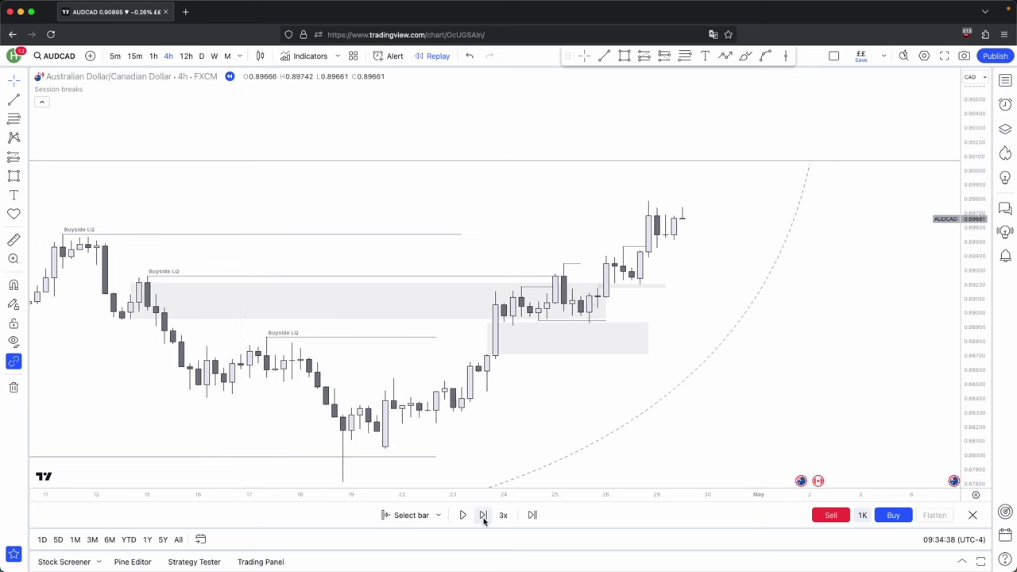
Step: Draw a rectangle zone from the 11 April 09:00 high at 0.89554 down to 0.89314, extended to about 30 April
{"action": "scroll", "coordinate": [243, 245], "scroll_direction": "down", "scroll_amount": 3}
{"action": "key", "text": "alt+shift+r"}
{"action": "left_click", "coordinate": [256, 234]}
{"action": "left_click", "coordinate": [290, 268]}
{"action": "left_click_drag", "start_coordinate": [257, 235], "coordinate": [259, 238]}
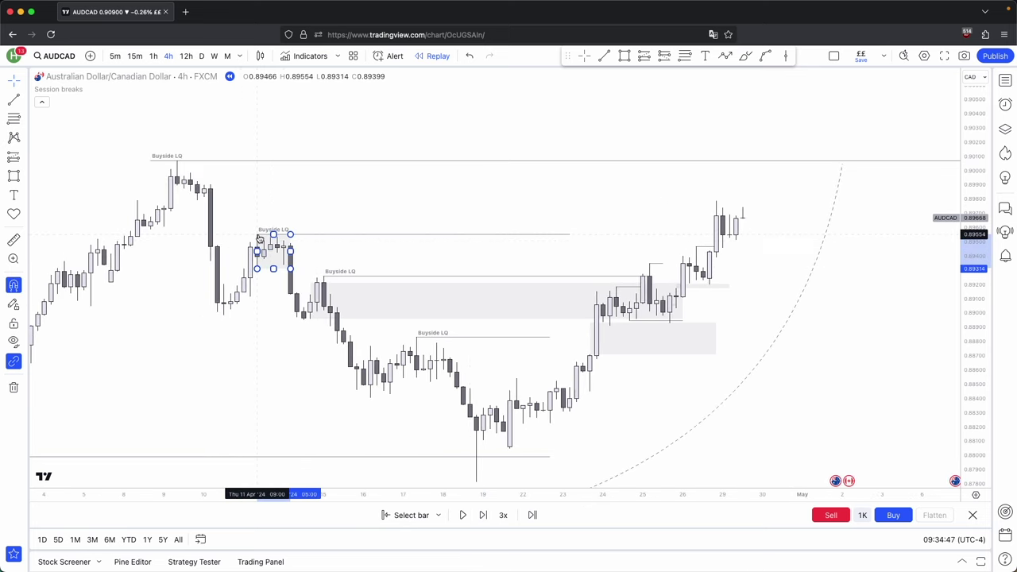
{"action": "left_click_drag", "start_coordinate": [290, 269], "coordinate": [776, 270]}
{"action": "left_click", "coordinate": [799, 231]}
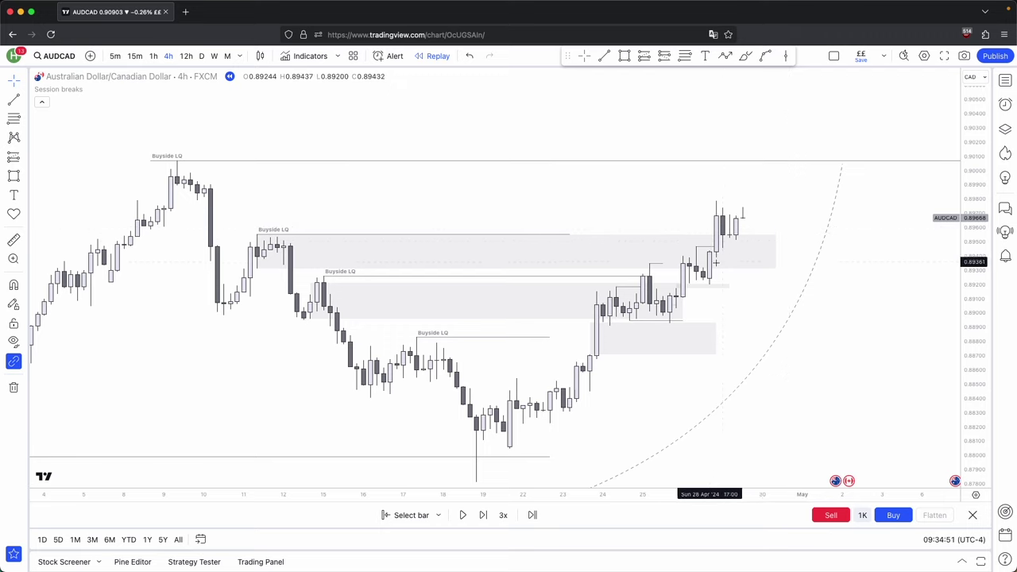
Step: Switch to the daily chart and advance the replay to 1 May
{"action": "left_click_drag", "start_coordinate": [768, 213], "coordinate": [704, 170]}
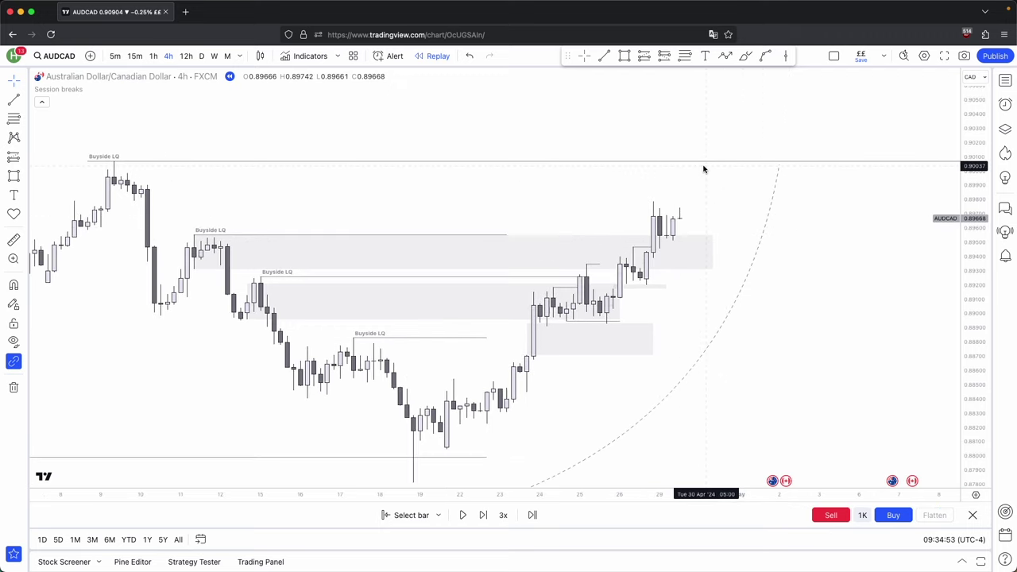
{"action": "left_click", "coordinate": [201, 55]}
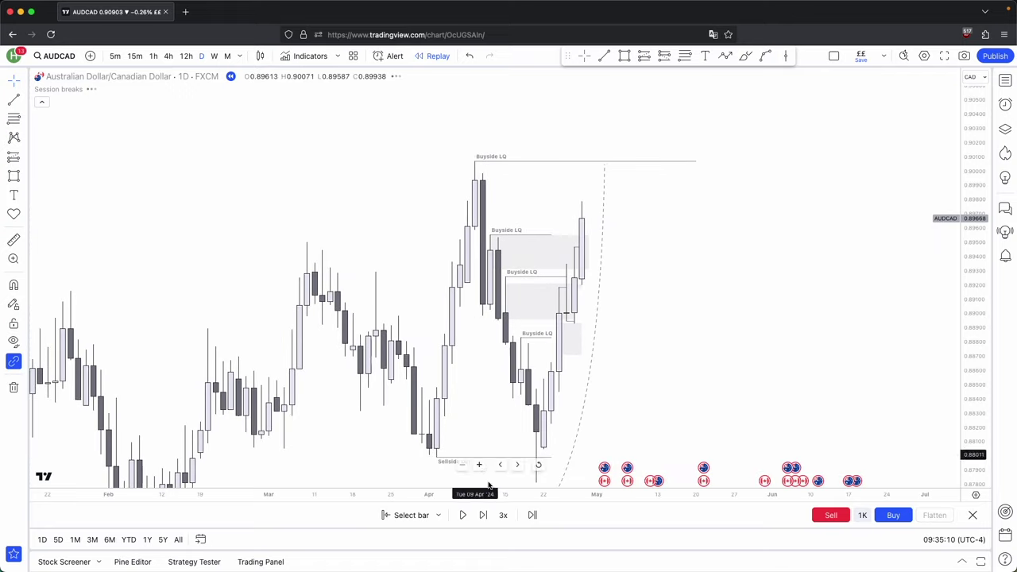
{"action": "left_click", "coordinate": [482, 515]}
{"action": "left_click", "coordinate": [482, 515]}
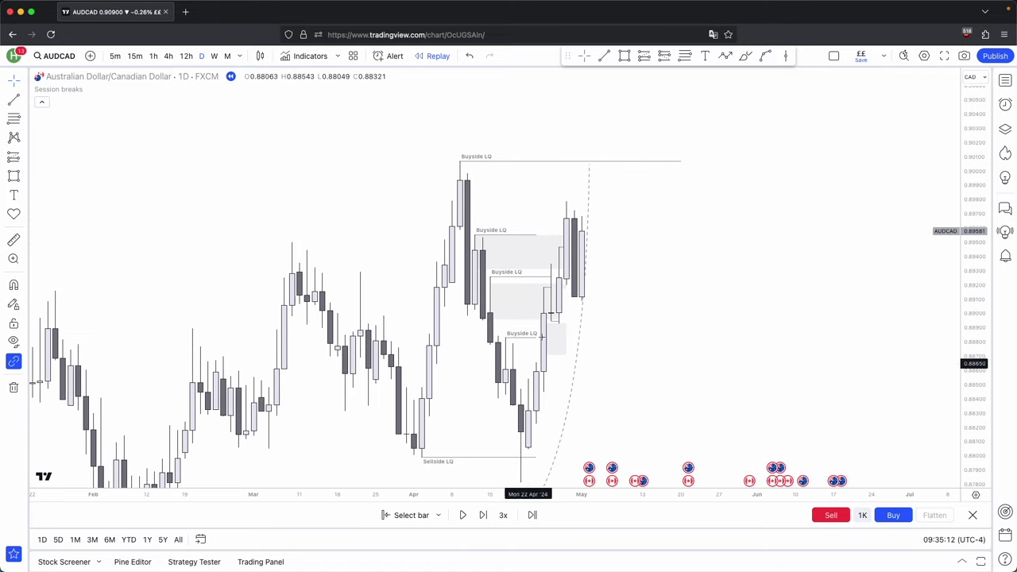
Step: Delete the intermediate buyside liquidity lines, the shaded zones and the dashed projection curve from the April price structure
{"action": "left_click_drag", "start_coordinate": [722, 408], "coordinate": [434, 140]}
{"action": "key", "text": "Delete"}
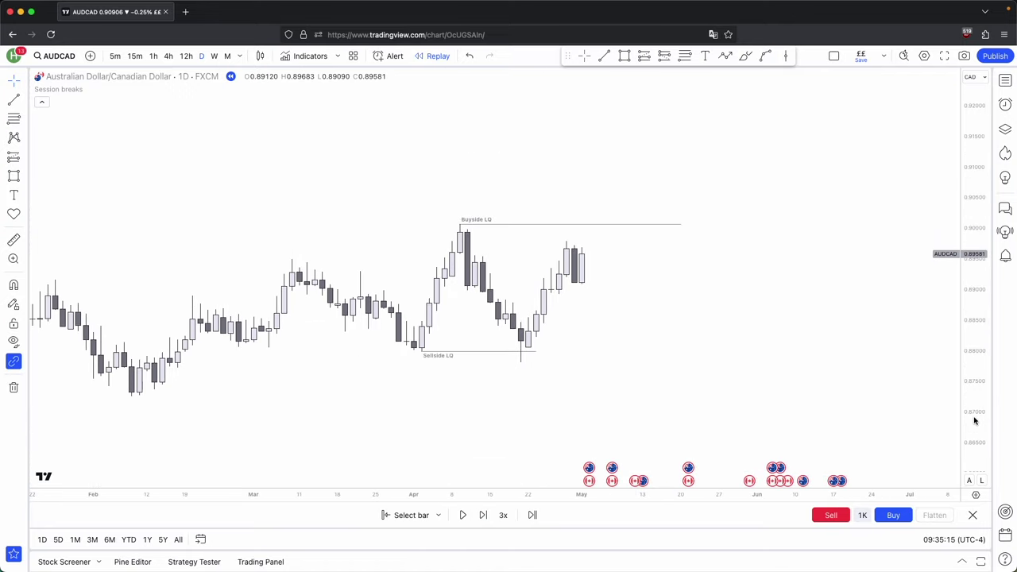
Step: Draw a rectangle zone from the 11 April daily candle to about 3 May, between 0.89447 and about 0.89027
{"action": "scroll", "coordinate": [973, 421], "scroll_direction": "left", "scroll_amount": 3}
{"action": "scroll", "coordinate": [974, 421], "scroll_direction": "up", "scroll_amount": 4}
{"action": "left_click_drag", "start_coordinate": [984, 368], "coordinate": [977, 242]}
{"action": "left_click", "coordinate": [625, 56]}
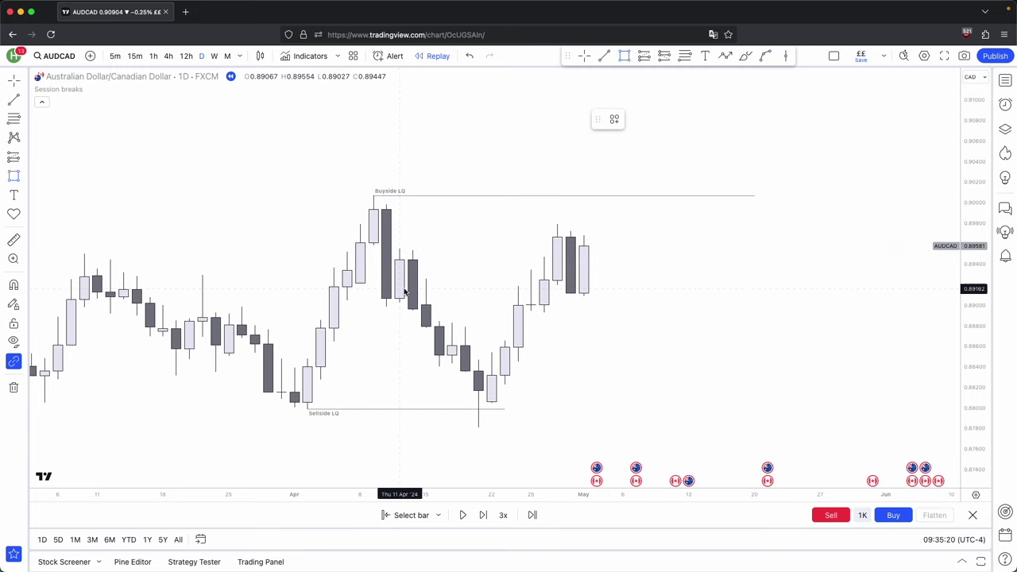
{"action": "left_click", "coordinate": [398, 260]}
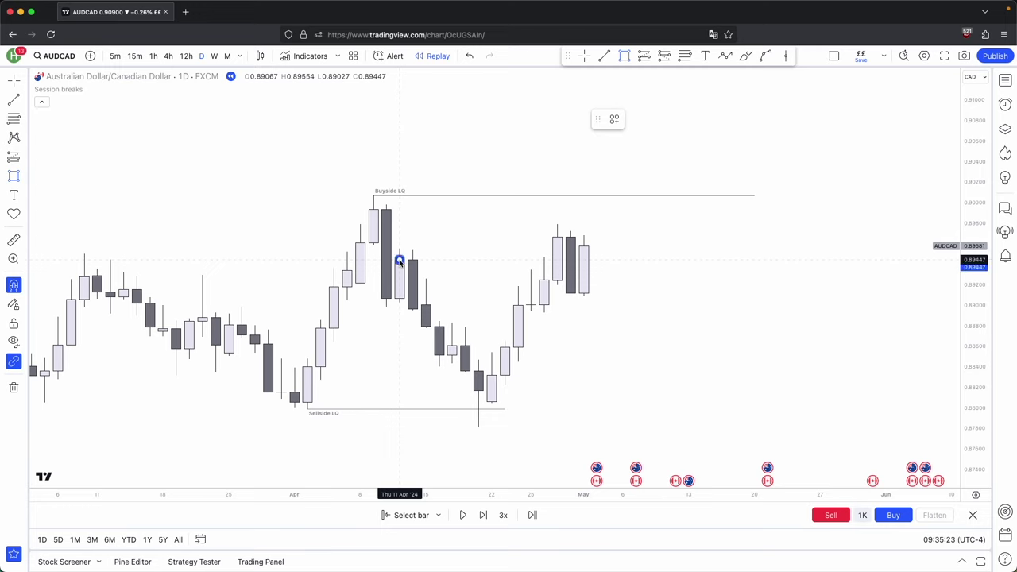
{"action": "left_click", "coordinate": [399, 303]}
{"action": "scroll", "coordinate": [399, 284], "scroll_direction": "up", "scroll_amount": 1}
{"action": "left_click", "coordinate": [463, 297]}
{"action": "left_click_drag", "start_coordinate": [389, 281], "coordinate": [607, 296]}
{"action": "left_click", "coordinate": [656, 284]}
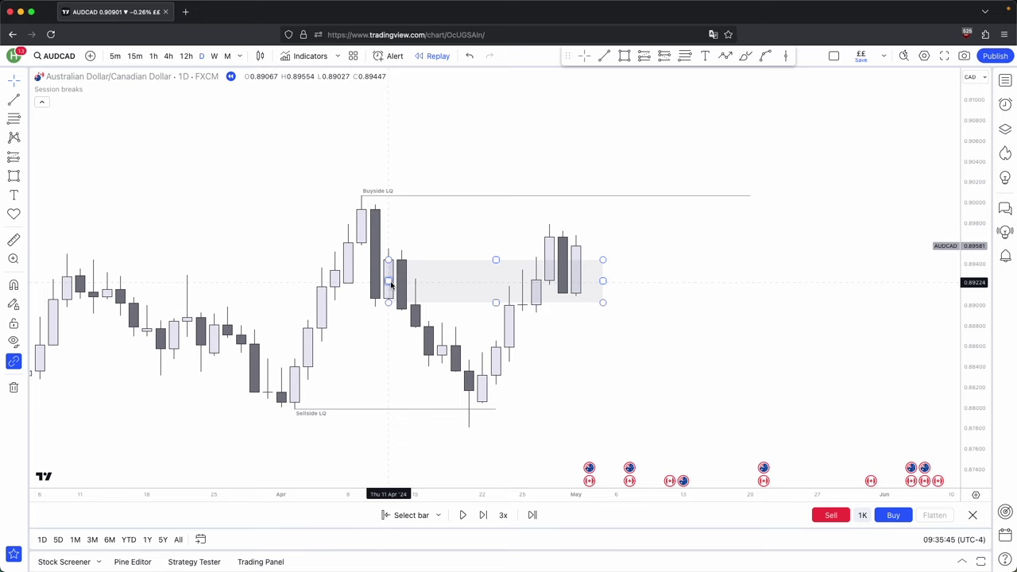
Step: Advance the daily replay to 3 May and draw a horizontal line at 0.88947 from the 25 April low to 1 May
{"action": "double_click", "coordinate": [483, 515]}
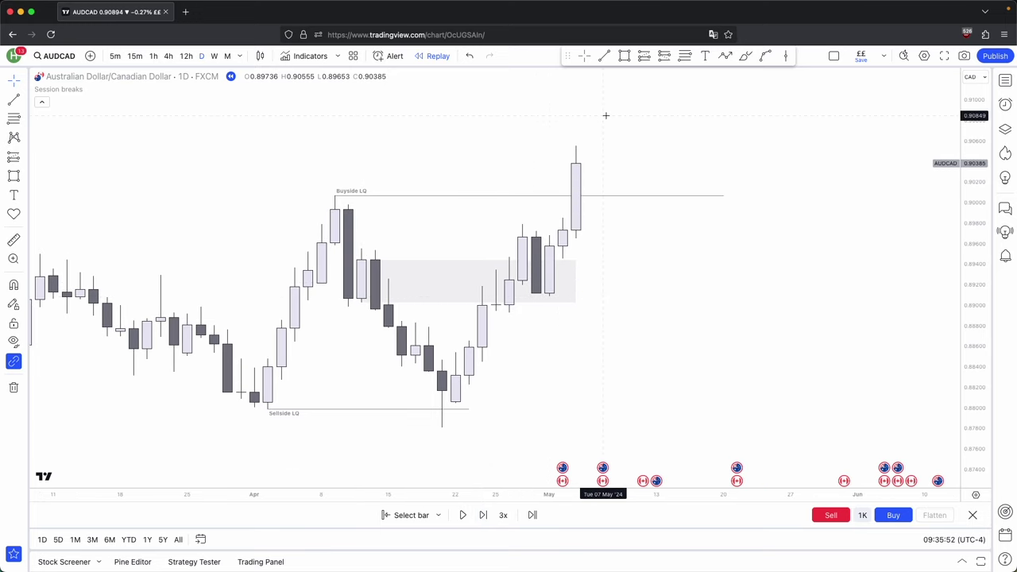
{"action": "left_click", "coordinate": [605, 56]}
{"action": "left_click", "coordinate": [496, 310], "text": "super"}
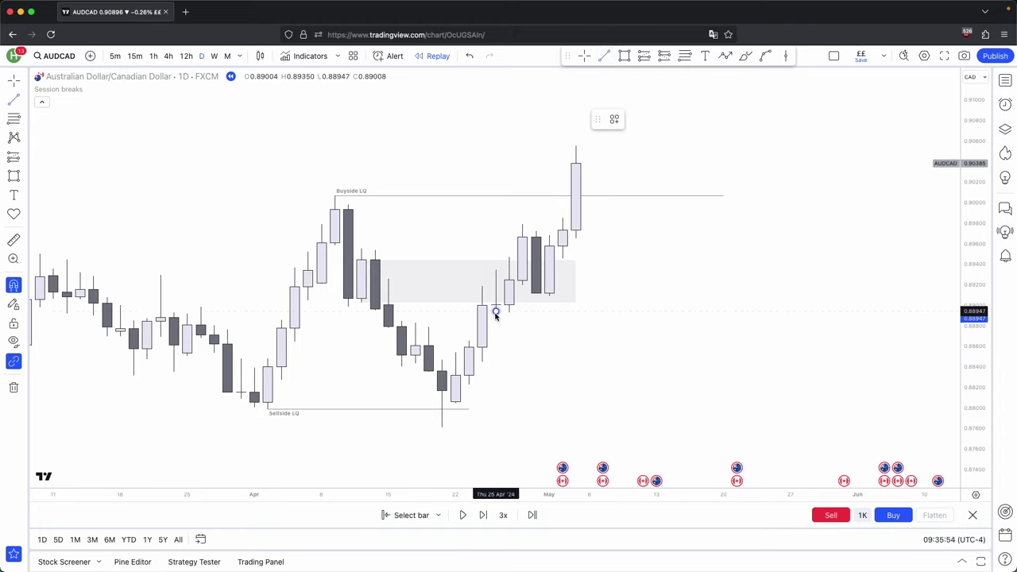
{"action": "left_click", "coordinate": [550, 312], "text": "shift"}
{"action": "left_click", "coordinate": [556, 345]}
Step: Draw a horizontal line at about 0.8865 from the 23 April high to 1 May
{"action": "left_click", "coordinate": [604, 56]}
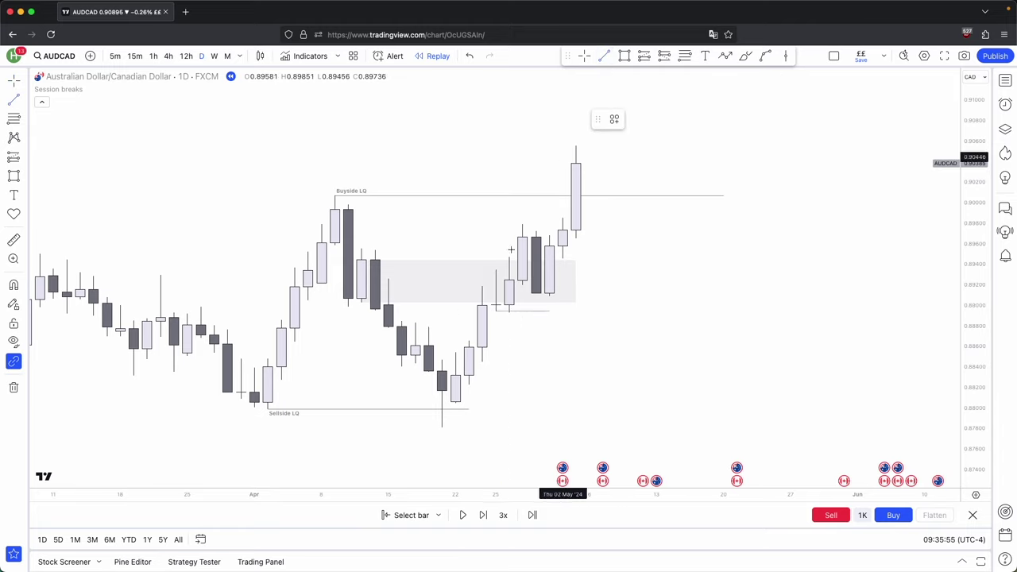
{"action": "left_click", "coordinate": [466, 324], "text": "super"}
{"action": "left_click", "coordinate": [549, 341], "text": "shift"}
{"action": "left_click", "coordinate": [536, 204]}
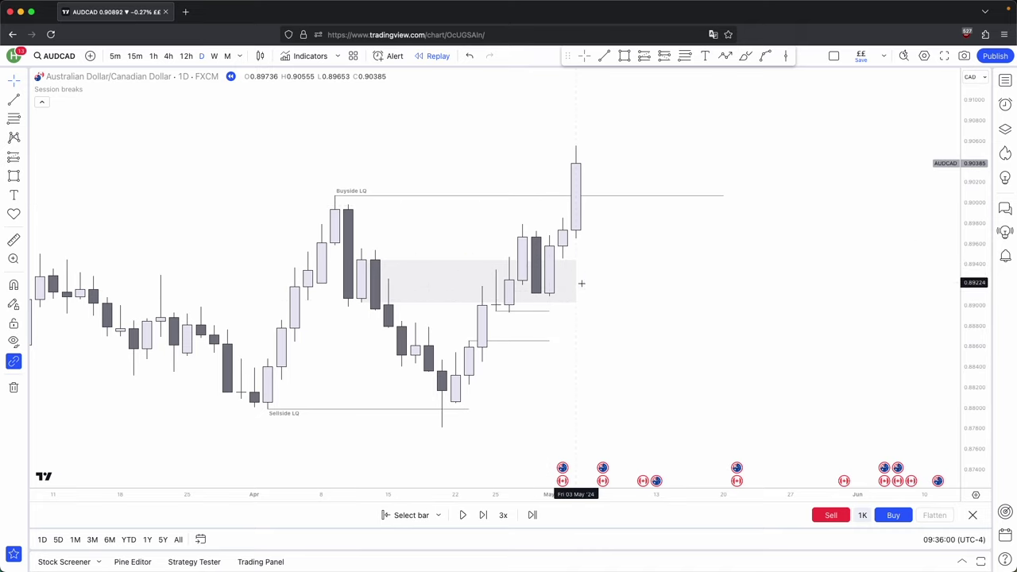
Step: Switch to the monthly chart and delete the remaining liquidity lines, labels and zone around the 2023–2024 candles
{"action": "scroll", "coordinate": [583, 147], "scroll_direction": "down", "scroll_amount": 1}
{"action": "scroll", "coordinate": [582, 147], "scroll_direction": "left", "scroll_amount": 4}
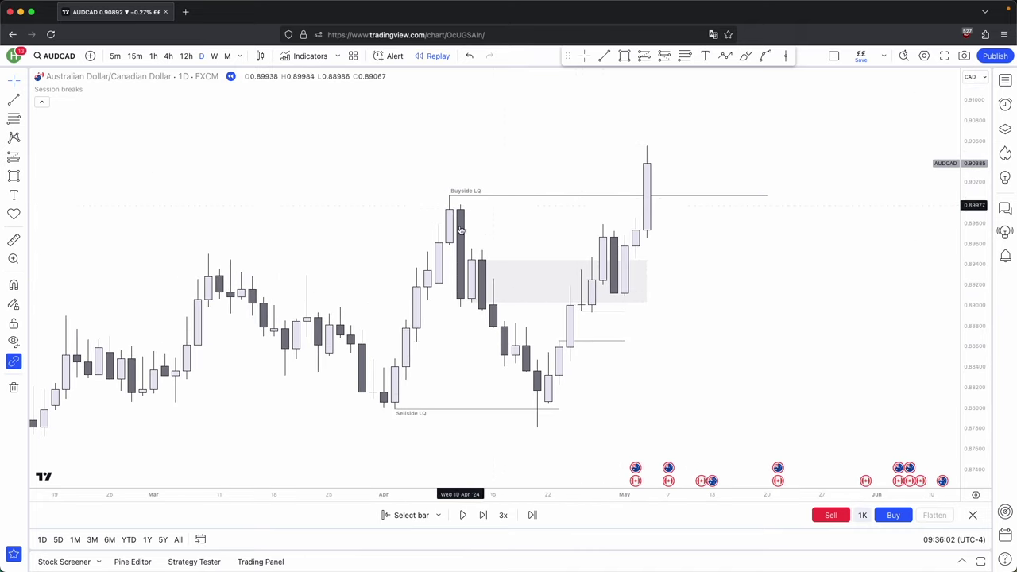
{"action": "left_click", "coordinate": [214, 55]}
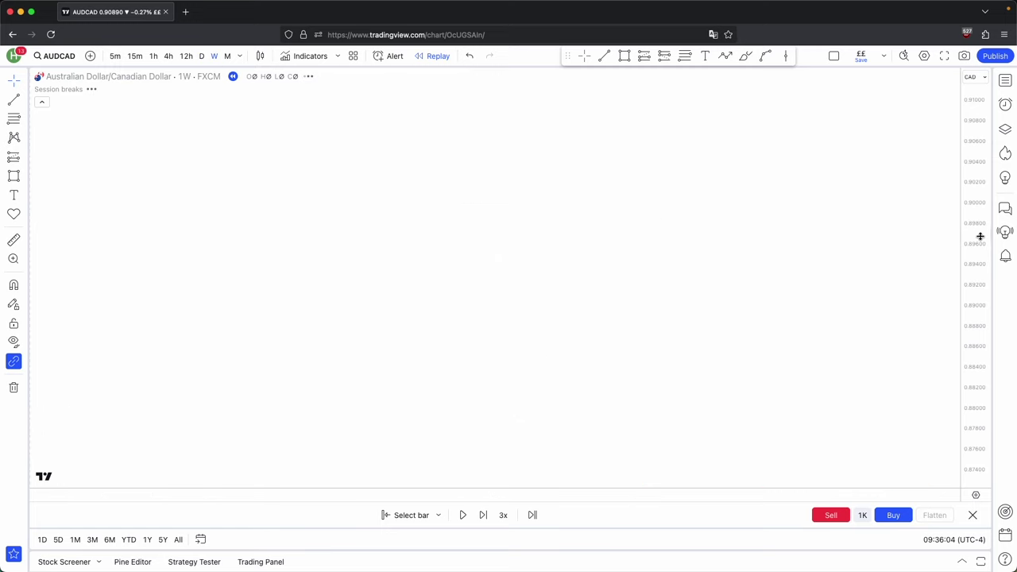
{"action": "left_click", "coordinate": [229, 56]}
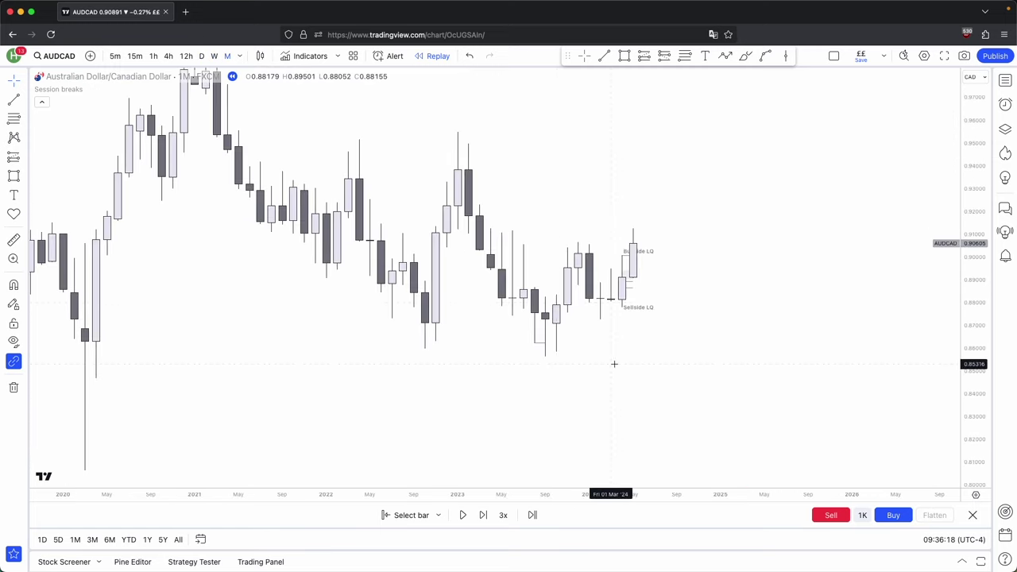
{"action": "left_click_drag", "start_coordinate": [754, 365], "coordinate": [536, 217]}
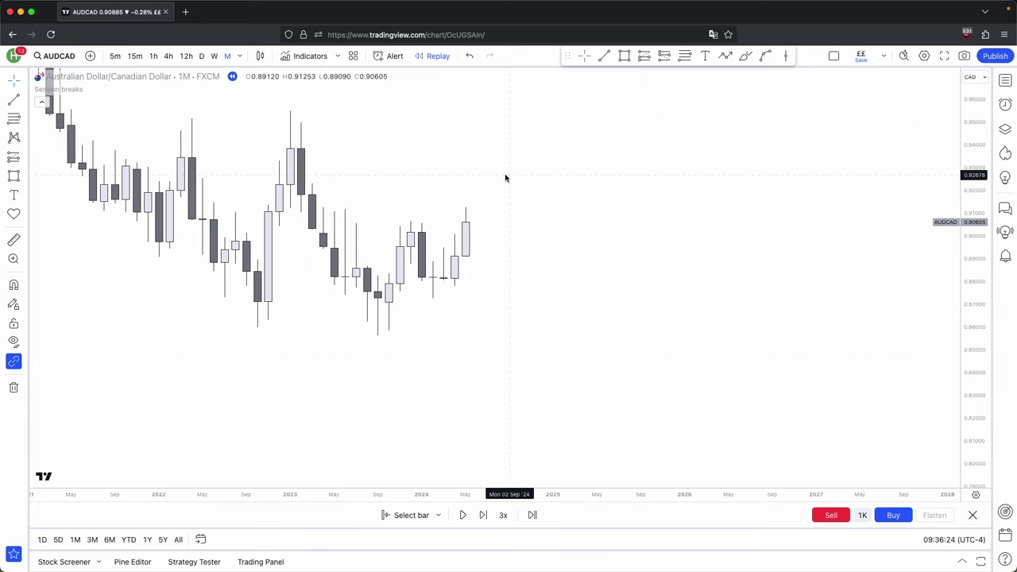